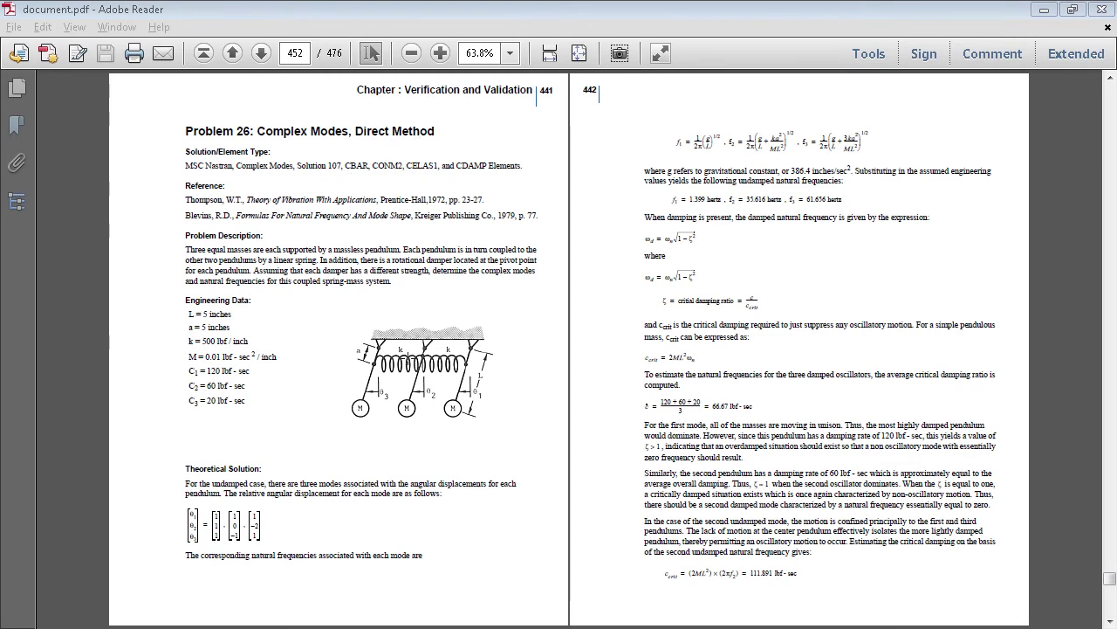
# Minimize the Problem 26 reference document and launch Patran 2012.2 Student Edition.
pyautogui.click(1044, 9)
pyautogui.doubleClick(45, 26)
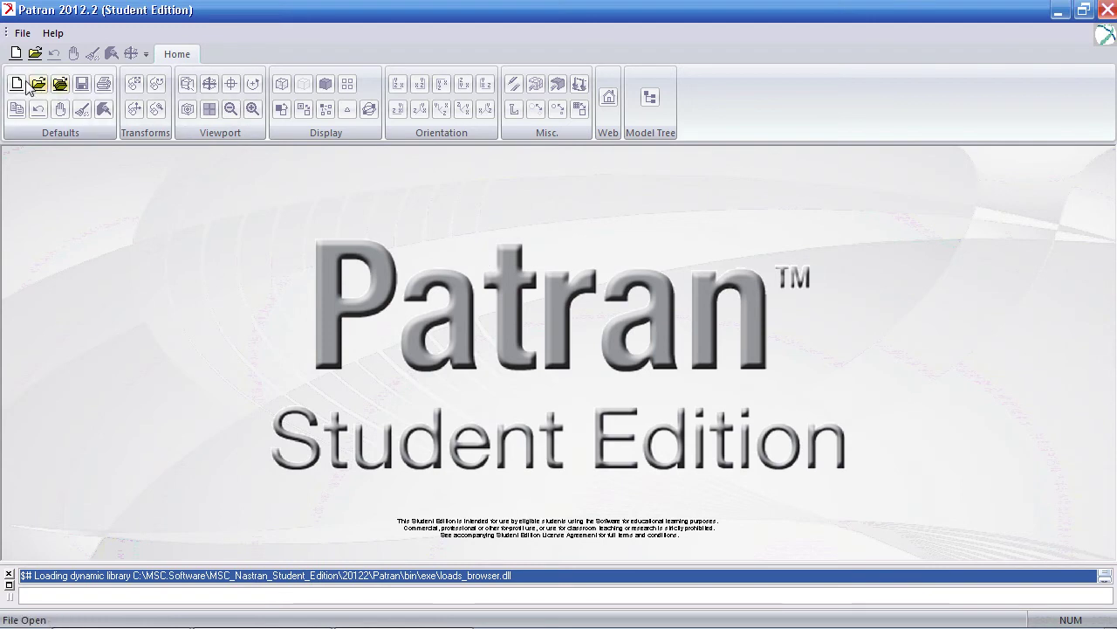
# Create the database prob26.db in the prob26 folder and accept the default model preferences.
pyautogui.click(21, 82)
pyautogui.click(506, 293)
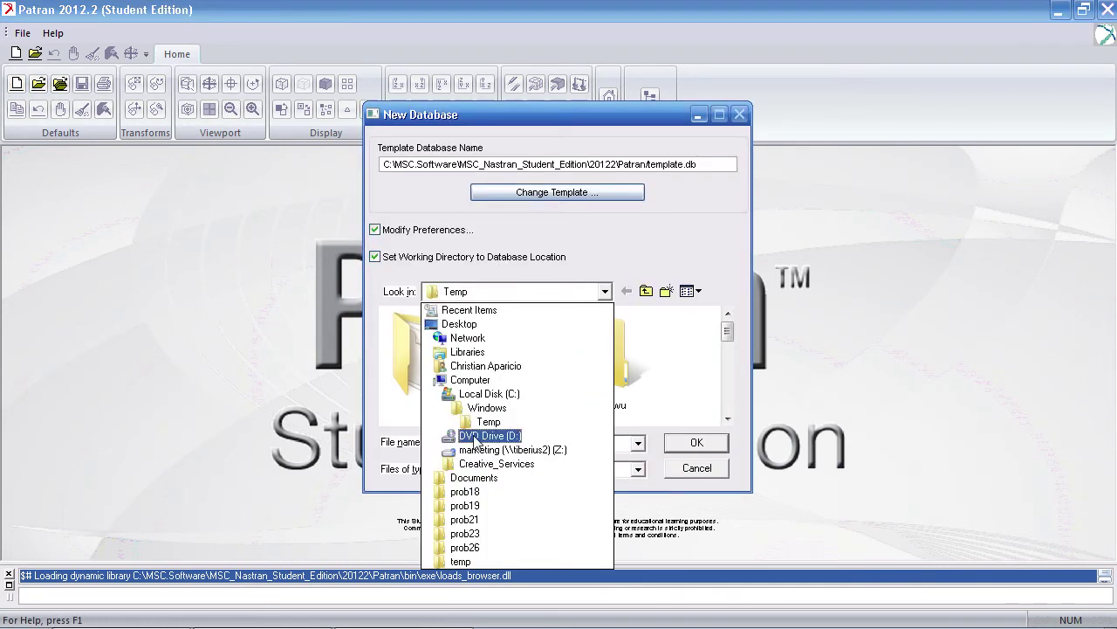
pyautogui.click(466, 547)
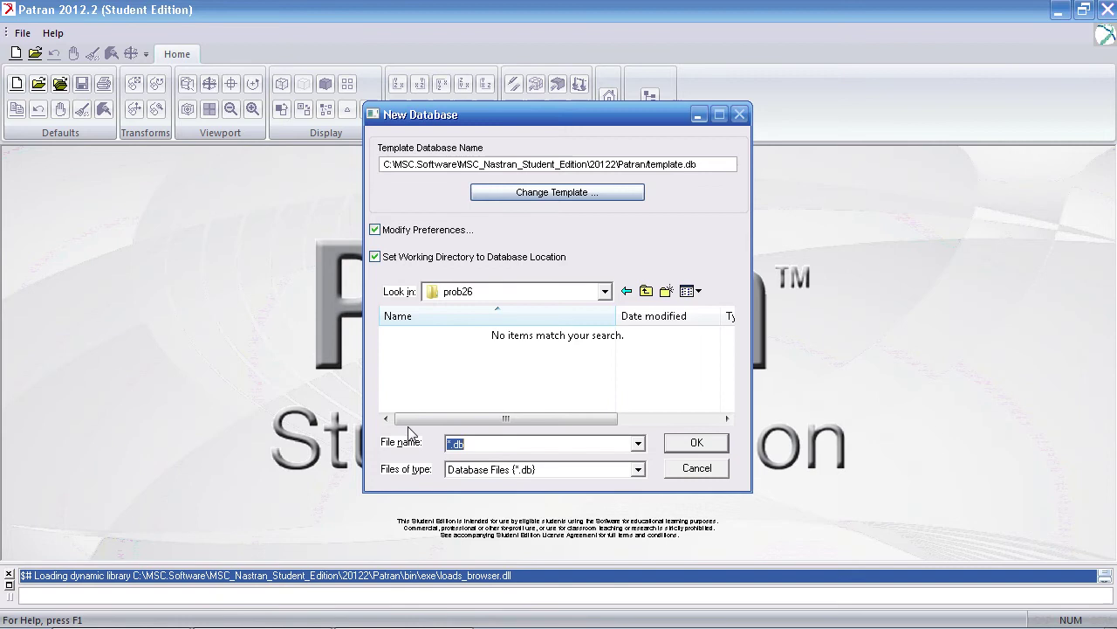
pyautogui.write('prob26')
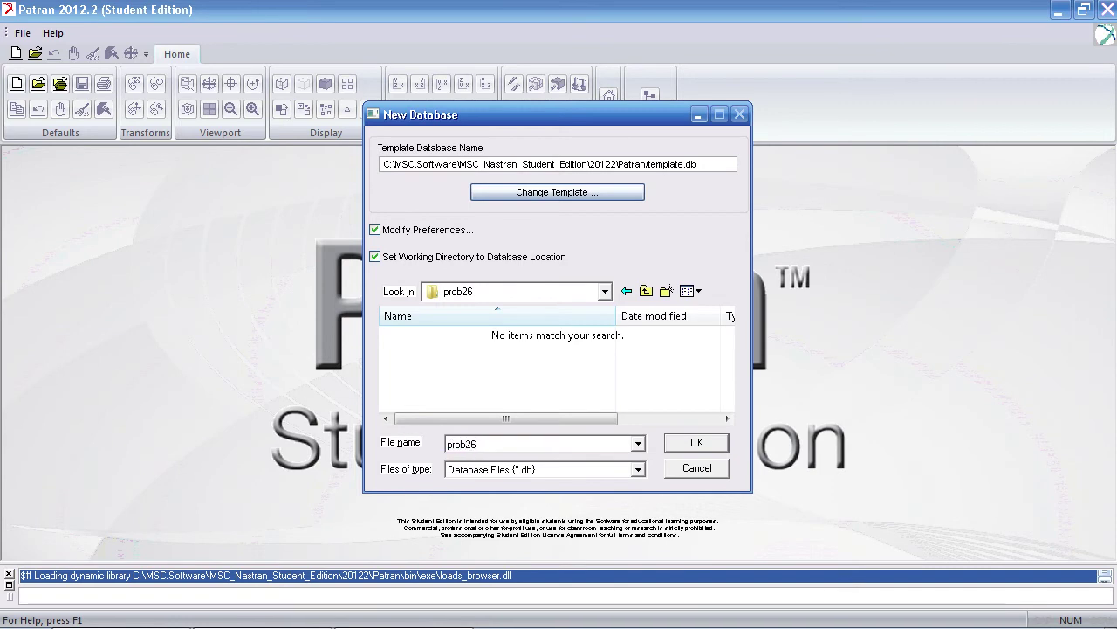
pyautogui.press('Return')
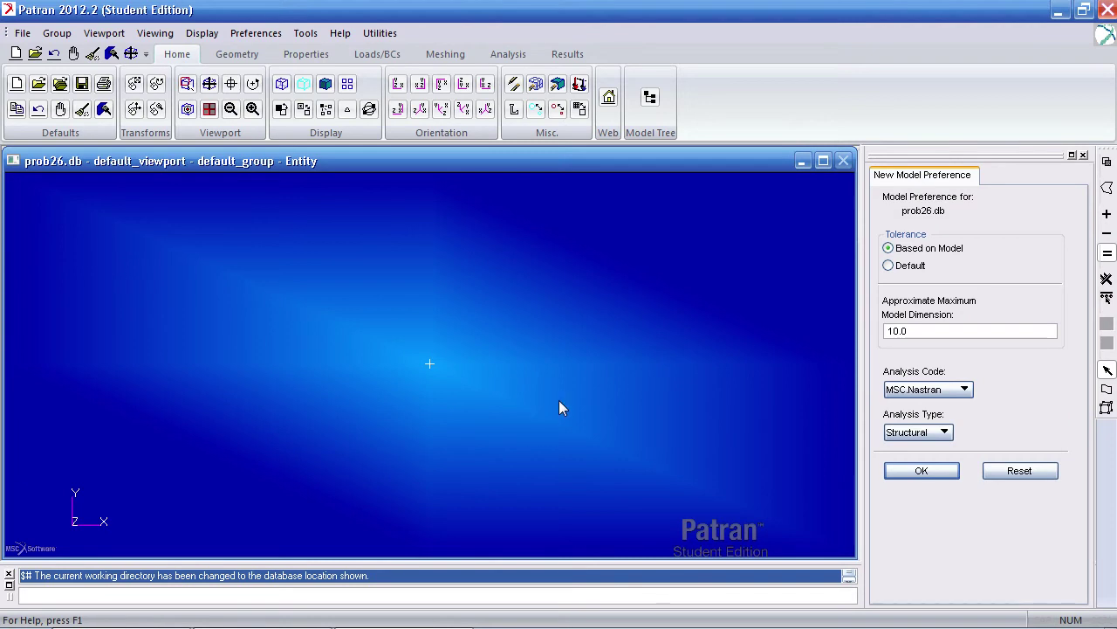
pyautogui.click(914, 472)
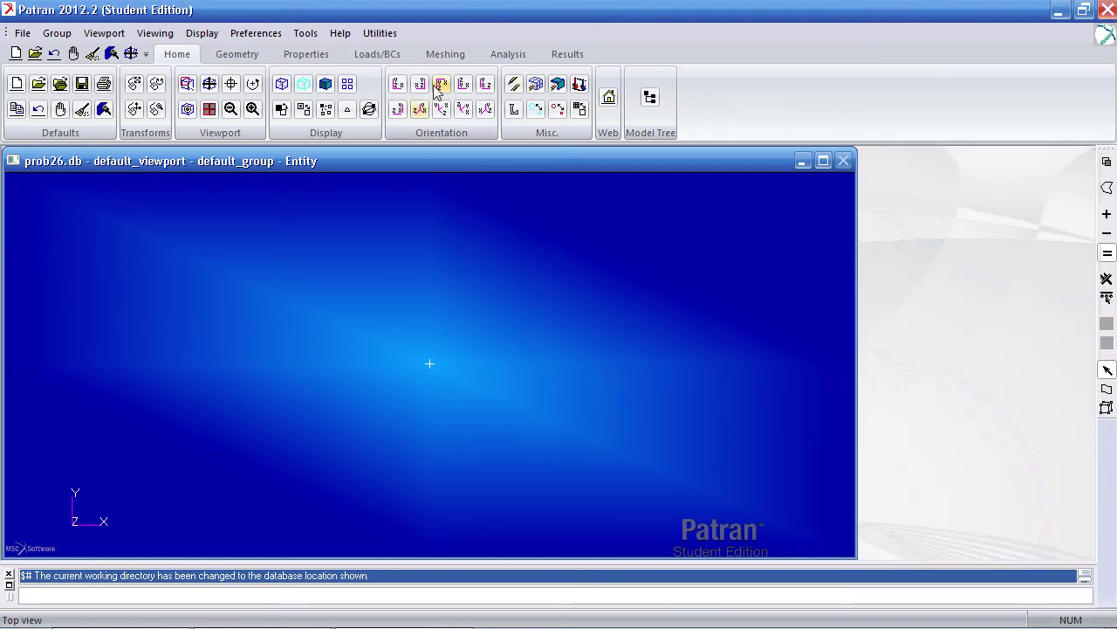
# Create nodes 1–6 by coordinate entry at x 0, 3, 6 and y 0, 5.
pyautogui.click(443, 56)
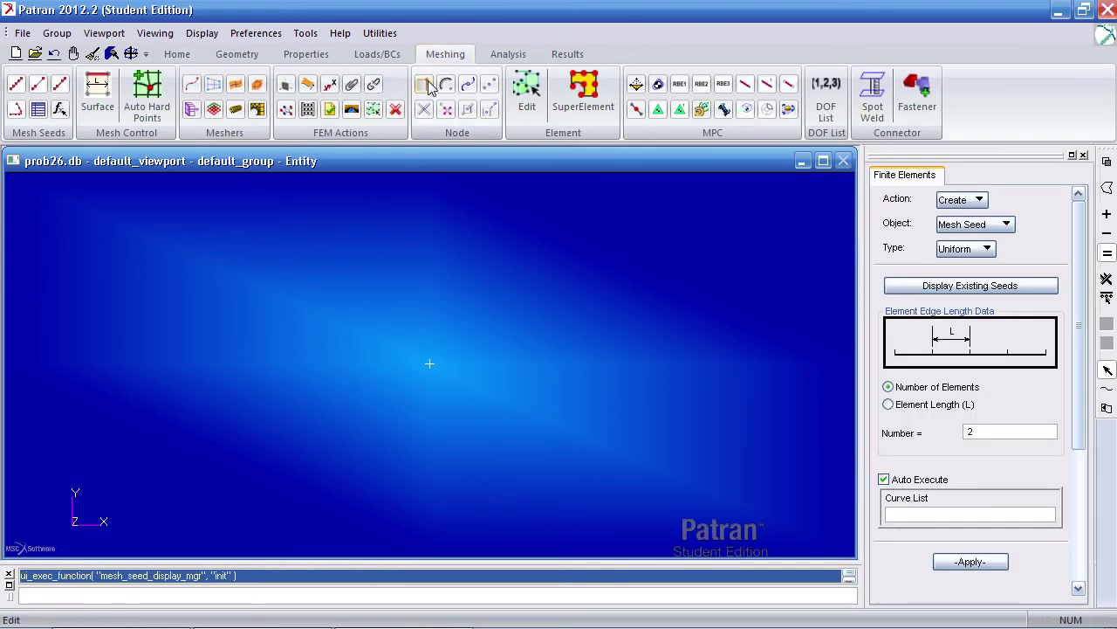
pyautogui.click(425, 84)
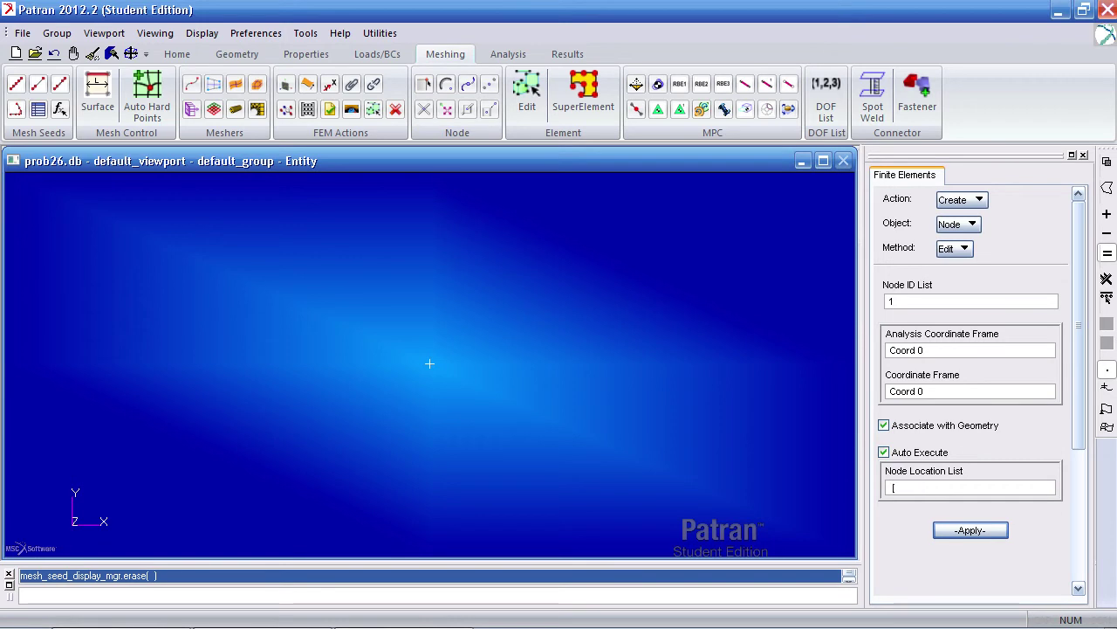
pyautogui.write('0 0]')
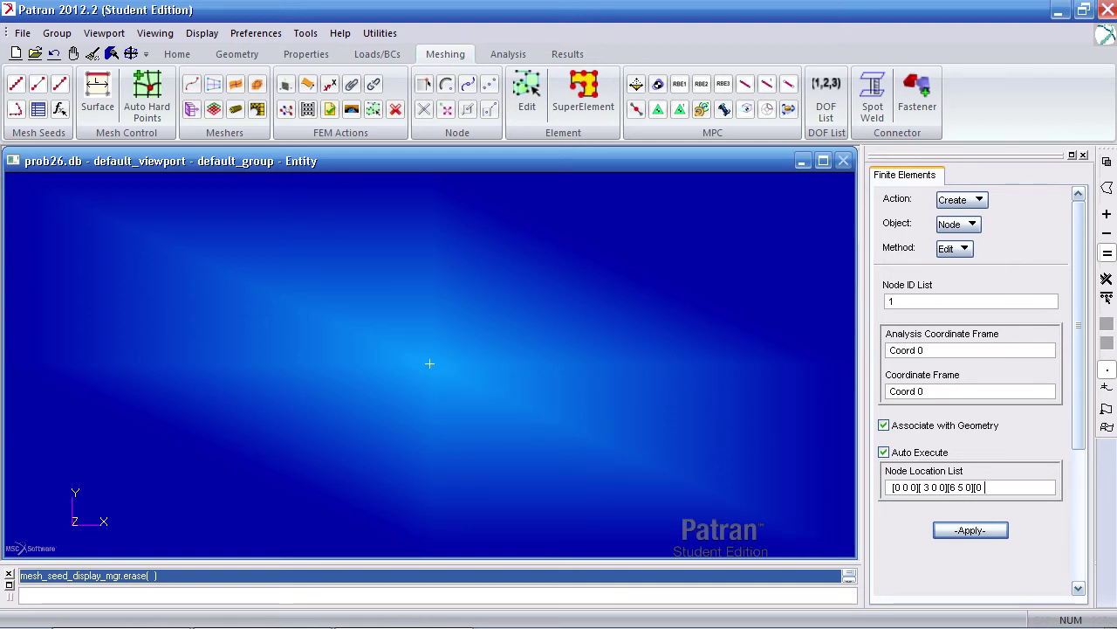
pyautogui.write('[ 3 5 0')
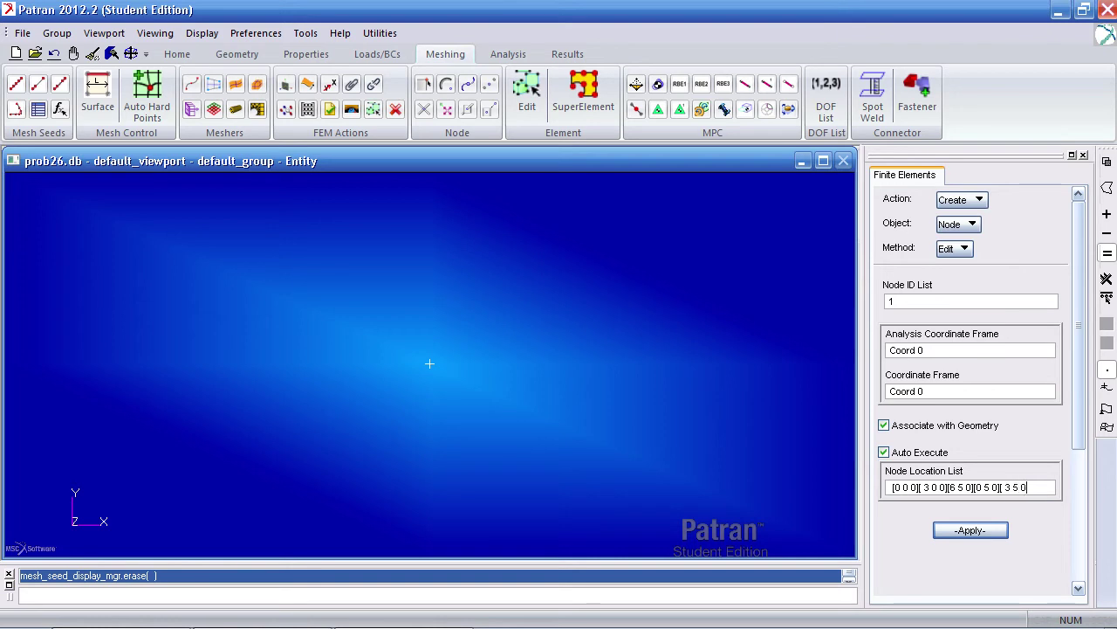
pyautogui.write('] ')
pyautogui.write(' 6')
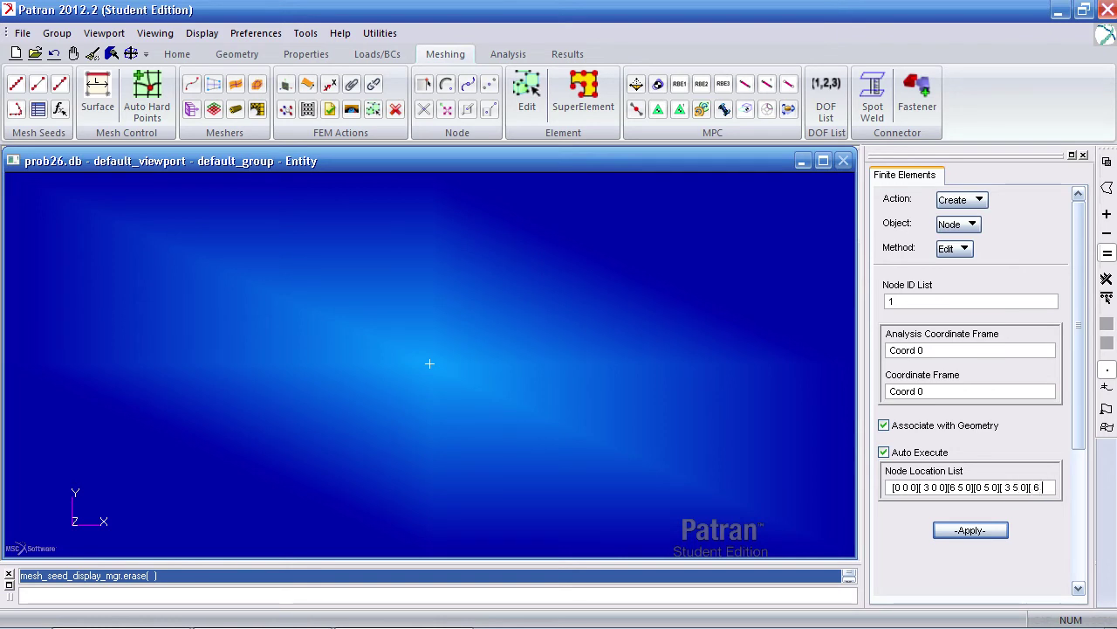
pyautogui.write(' 0 0]')
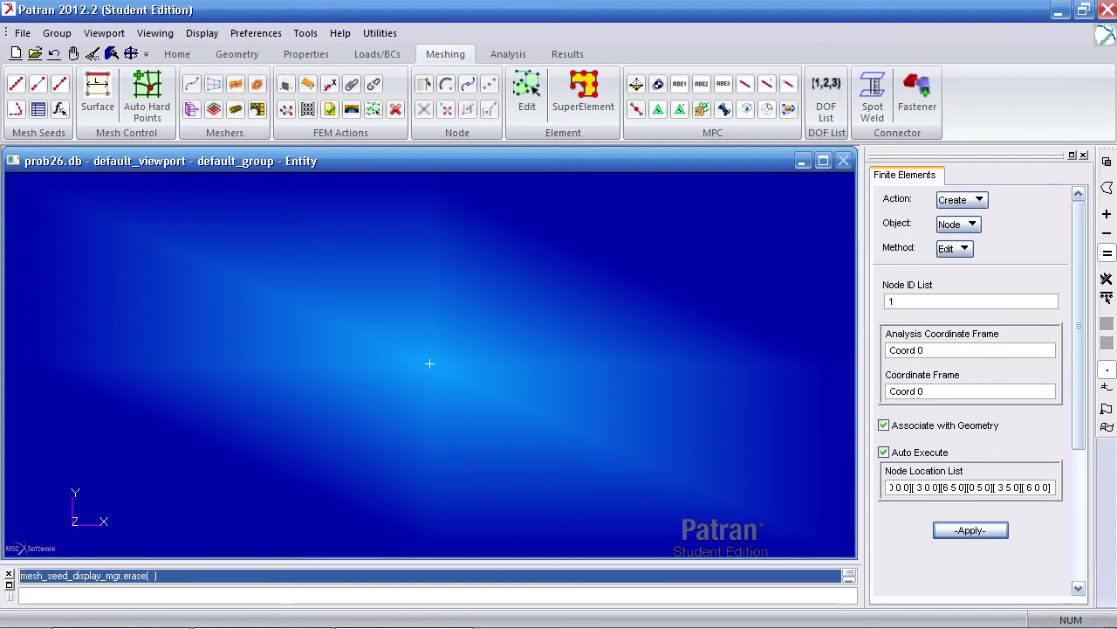
pyautogui.press('Return')
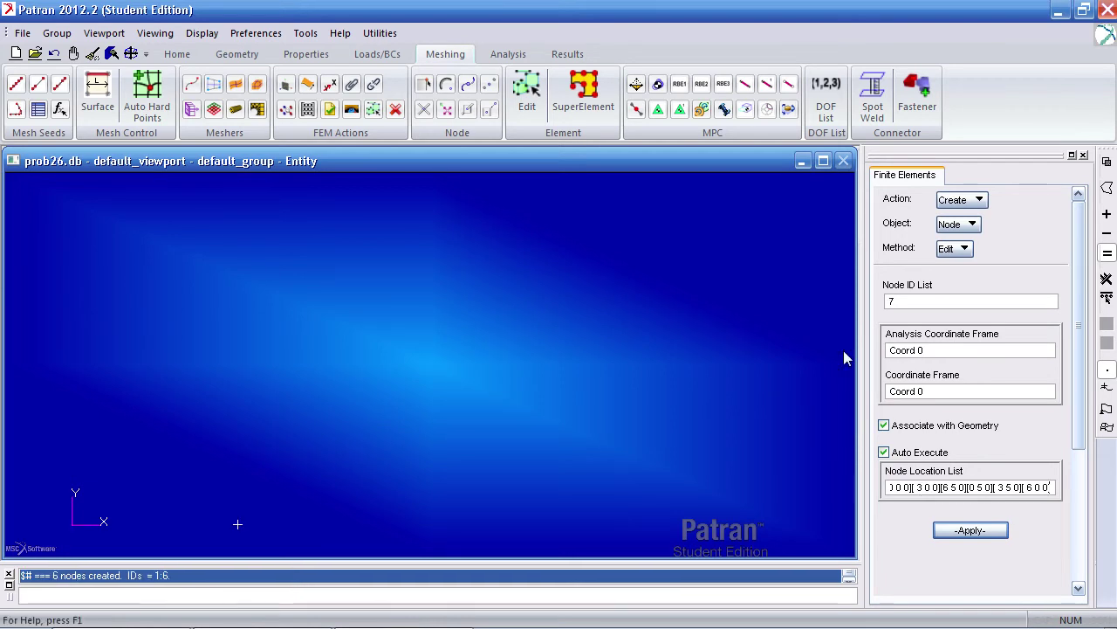
# Set the node display size to 9 so all six nodes show as markers.
pyautogui.click(178, 54)
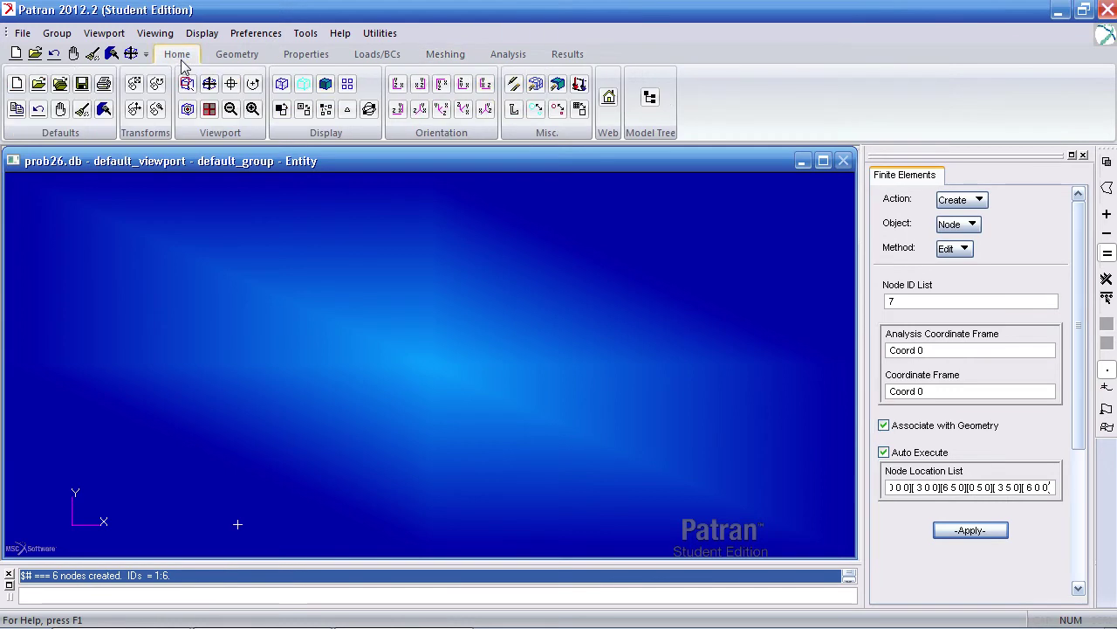
pyautogui.click(557, 109)
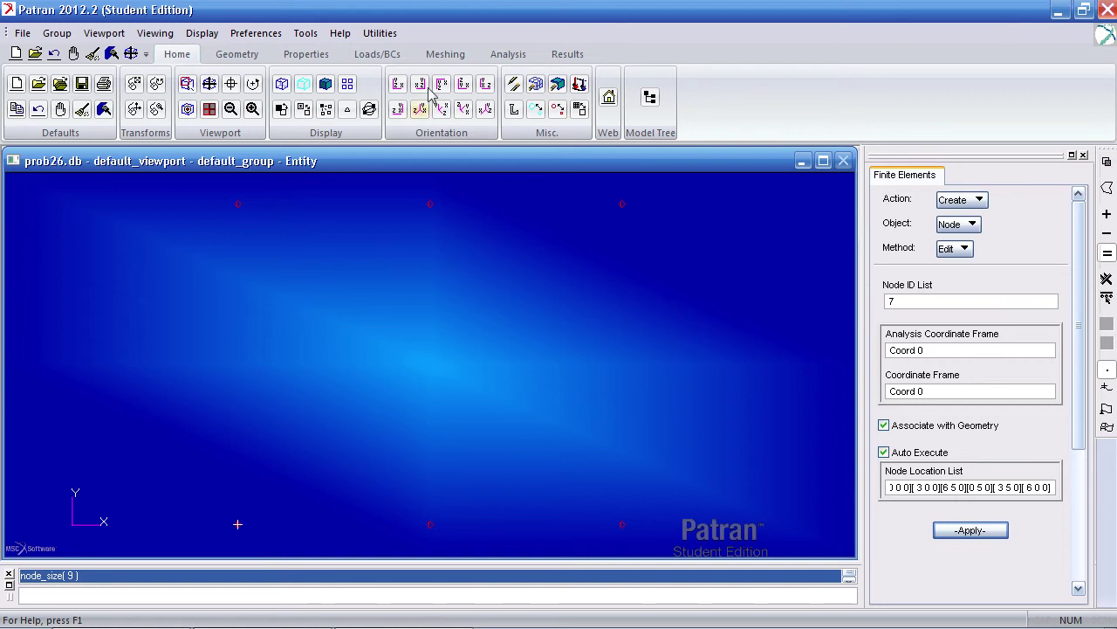
pyautogui.click(446, 54)
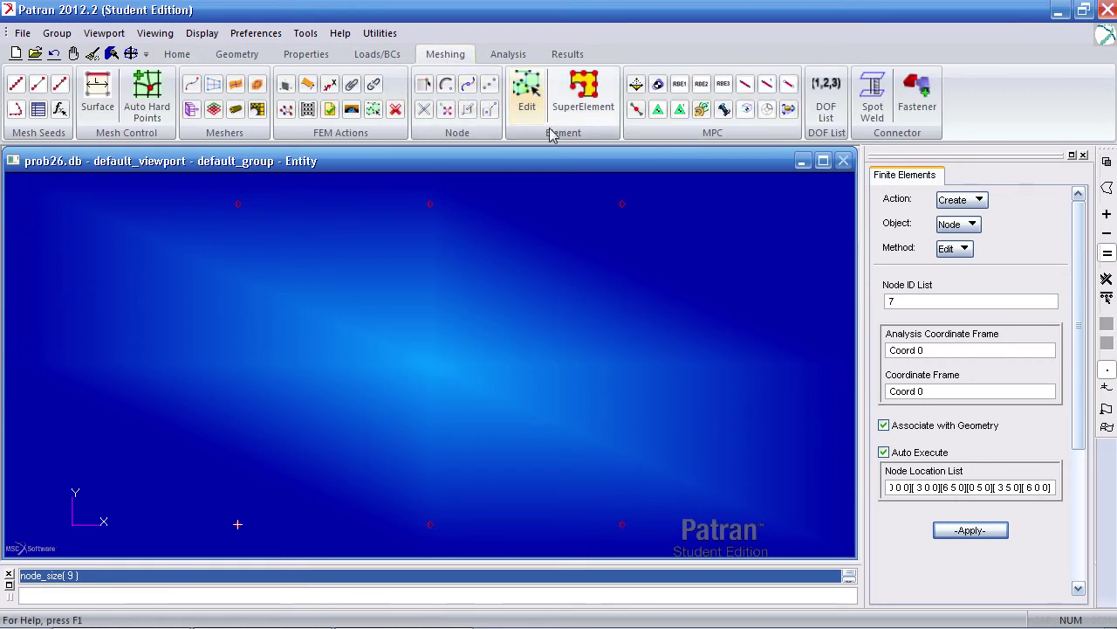
# Create Bar2 elements for the three vertical bars 4–1, 5–2 and 3–6.
pyautogui.click(529, 92)
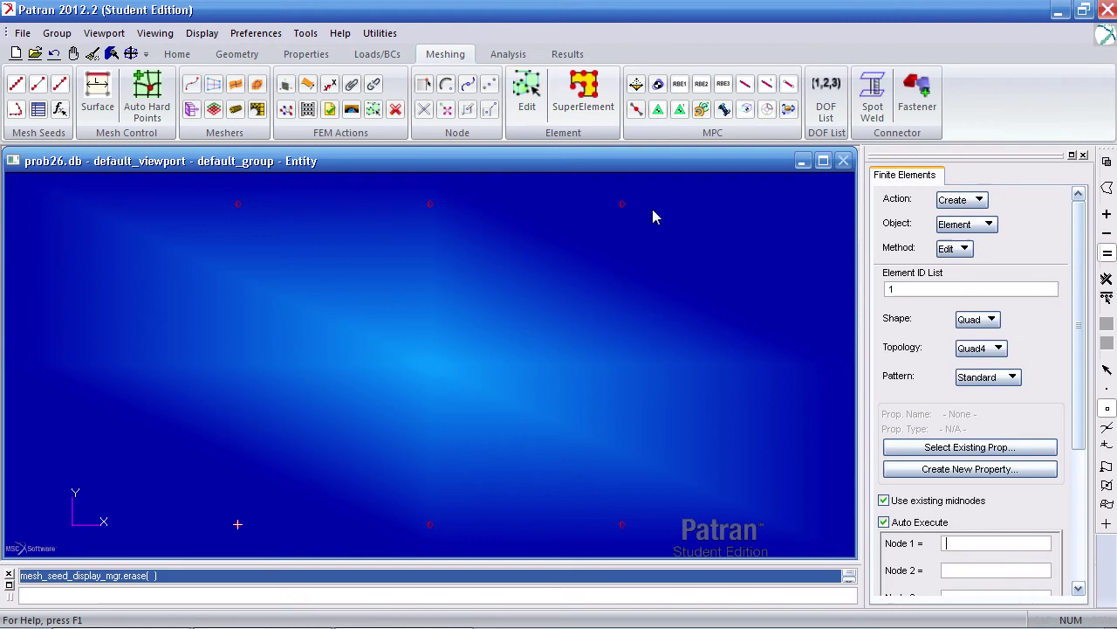
pyautogui.click(973, 320)
pyautogui.click(992, 339)
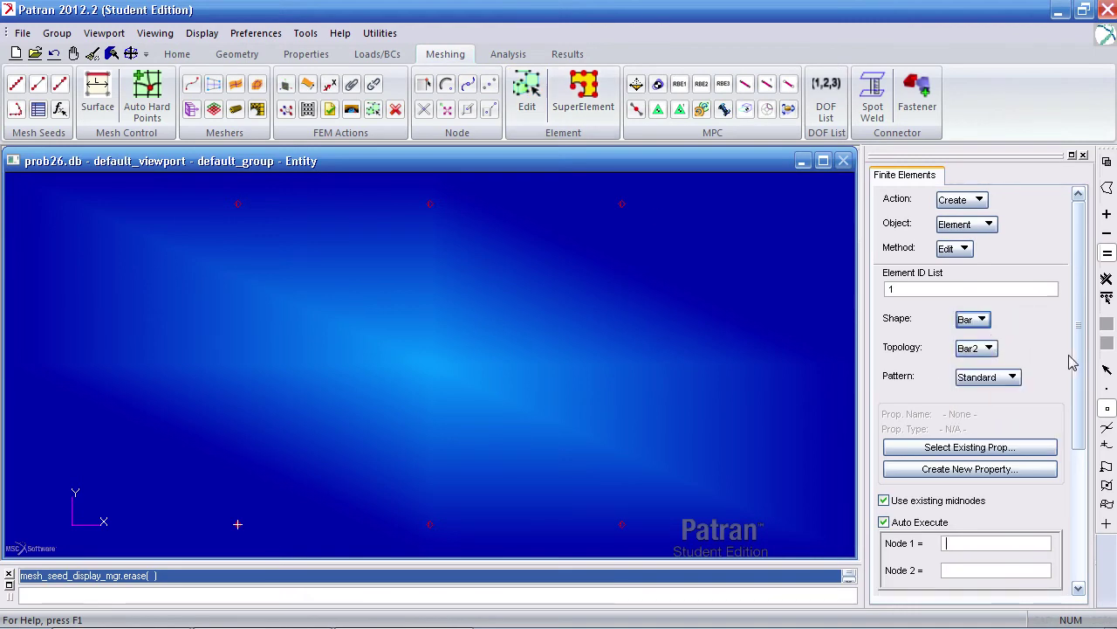
pyautogui.scroll(-3, 1073, 393)
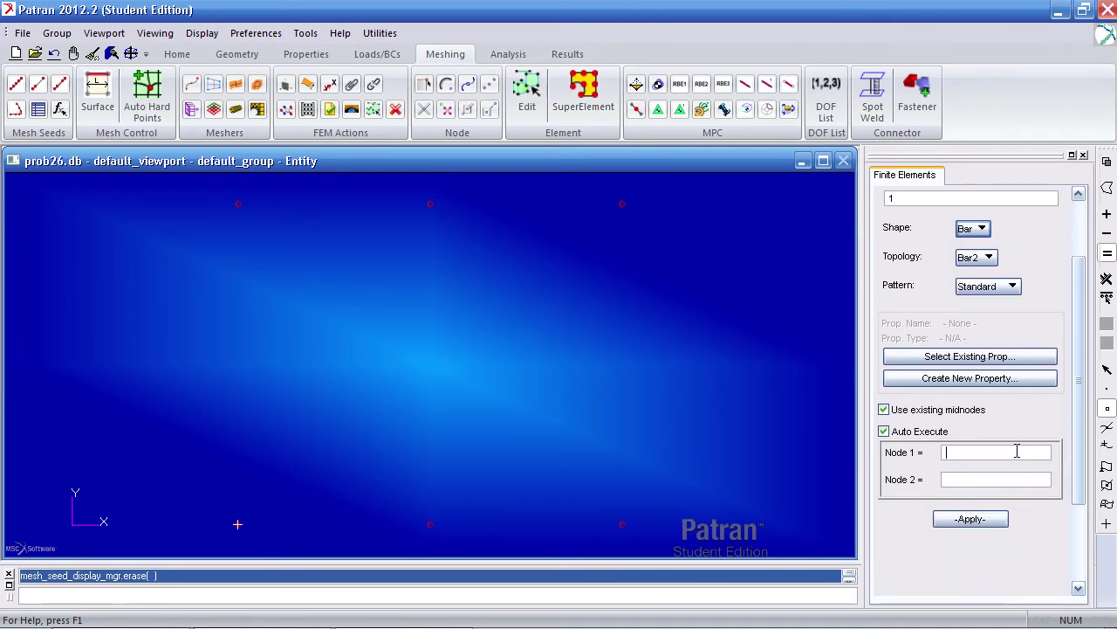
pyautogui.click(237, 203)
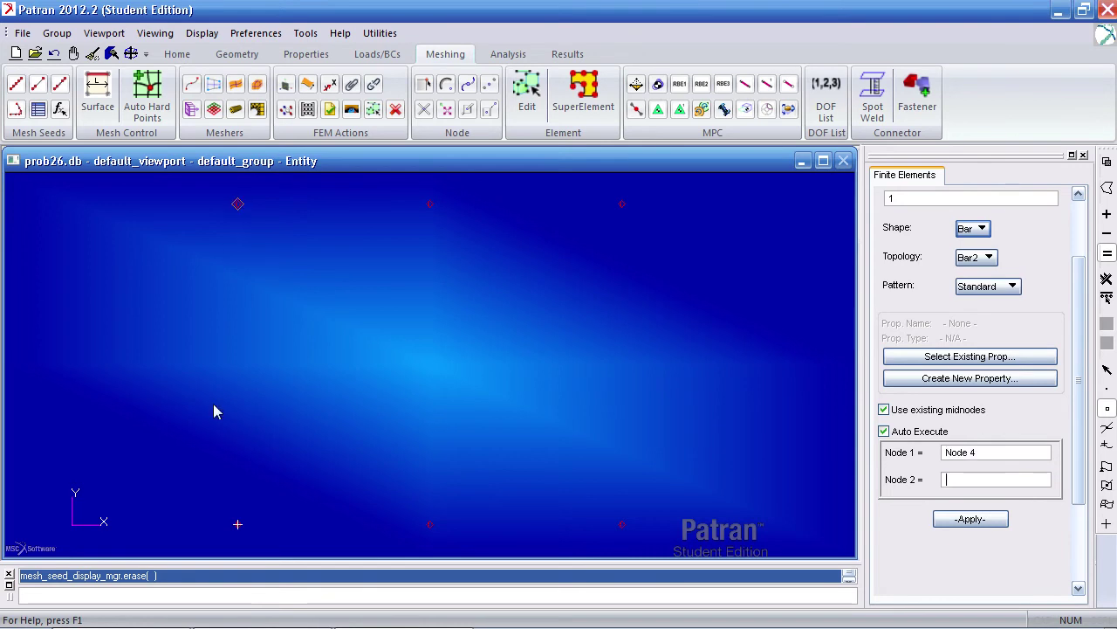
pyautogui.click(237, 524)
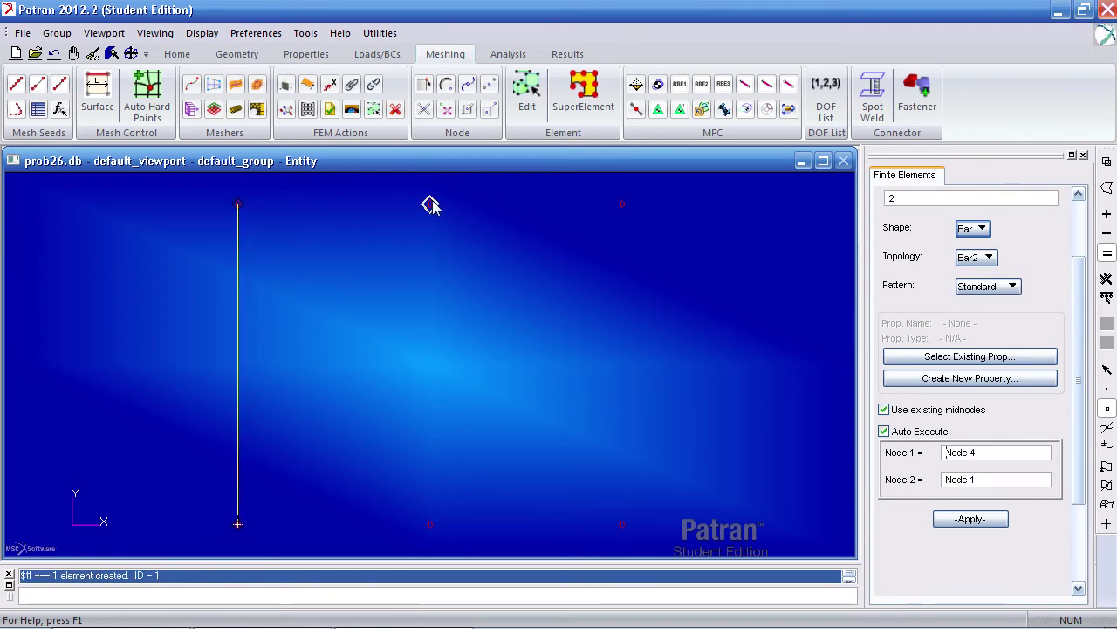
pyautogui.click(429, 204)
pyautogui.click(430, 524)
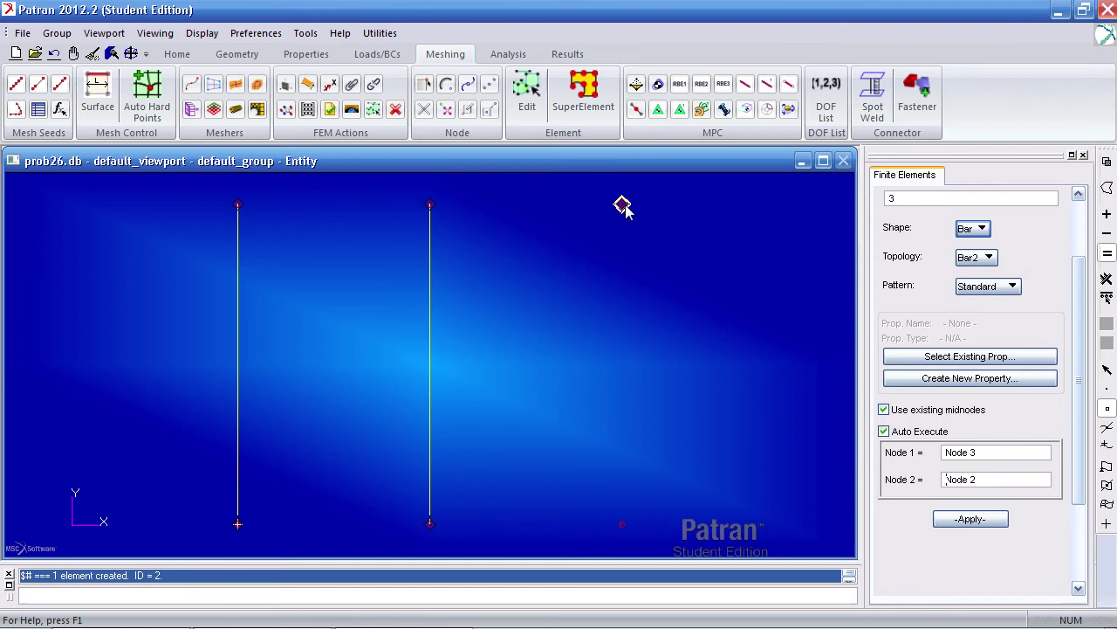
pyautogui.click(621, 524)
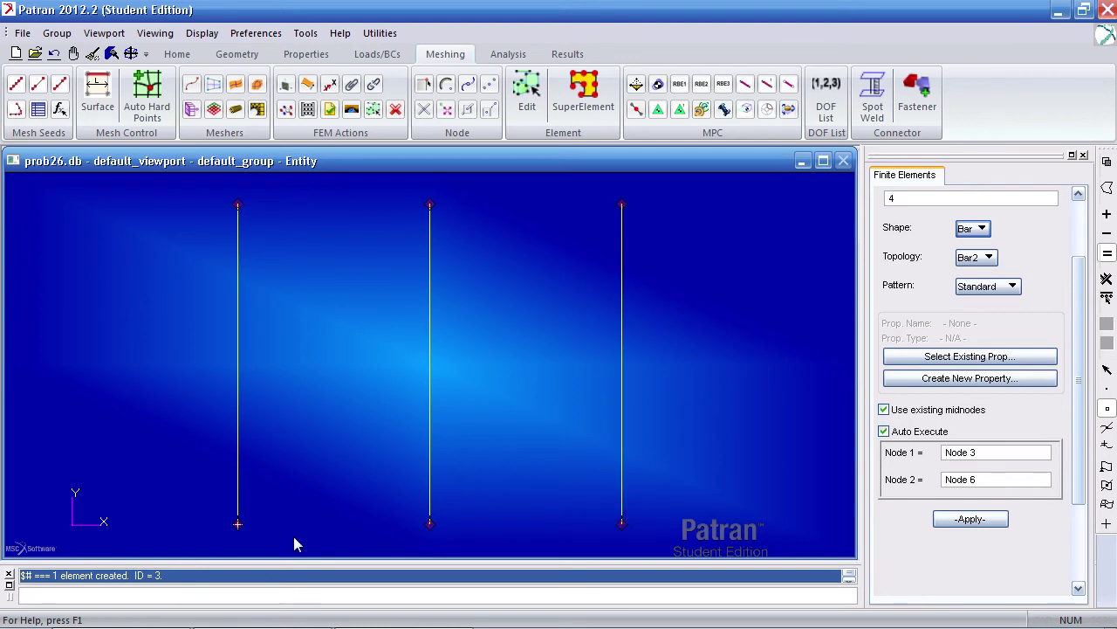
# Add the two bottom bars connecting nodes 1–2 and 2–6.
pyautogui.click(237, 524)
pyautogui.click(429, 523)
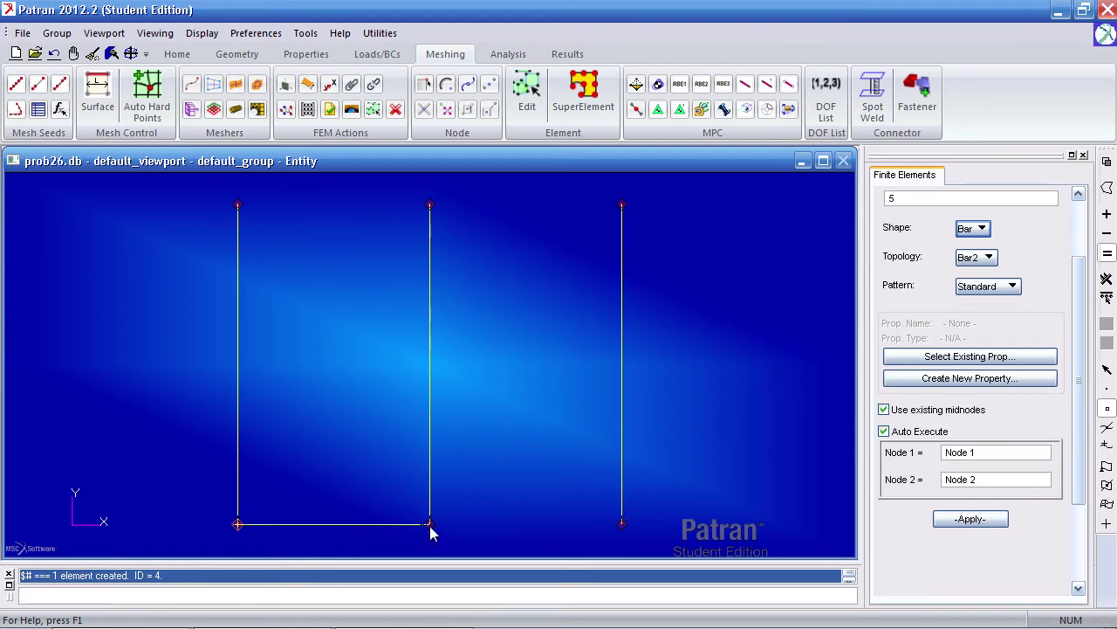
pyautogui.click(429, 524)
pyautogui.click(621, 523)
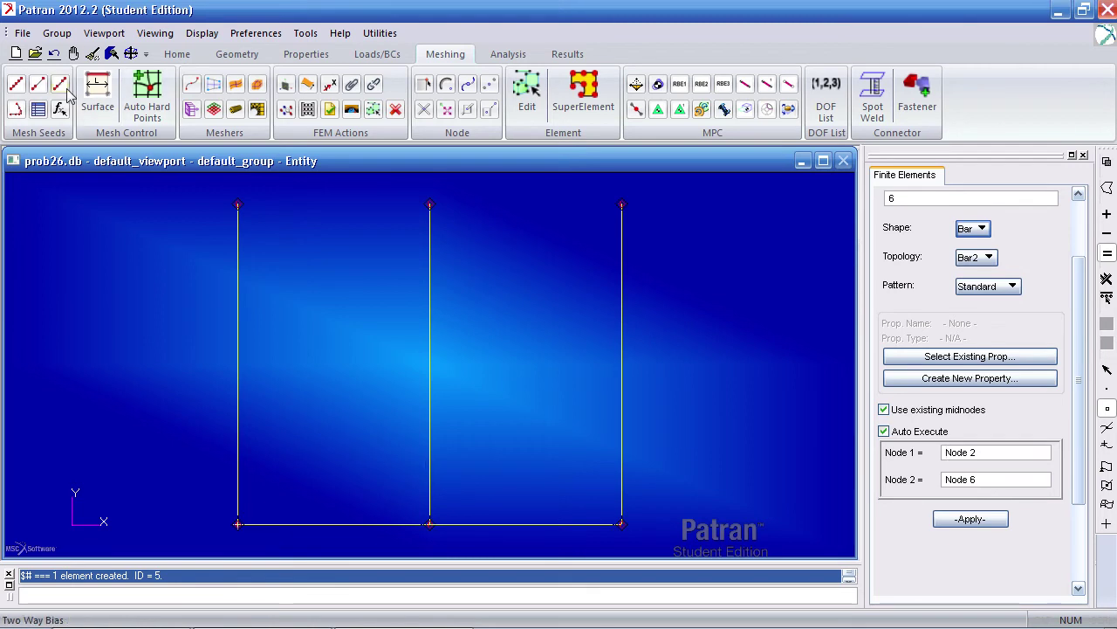
# Create a new group named point_elements and make it the current group.
pyautogui.click(61, 33)
pyautogui.click(74, 51)
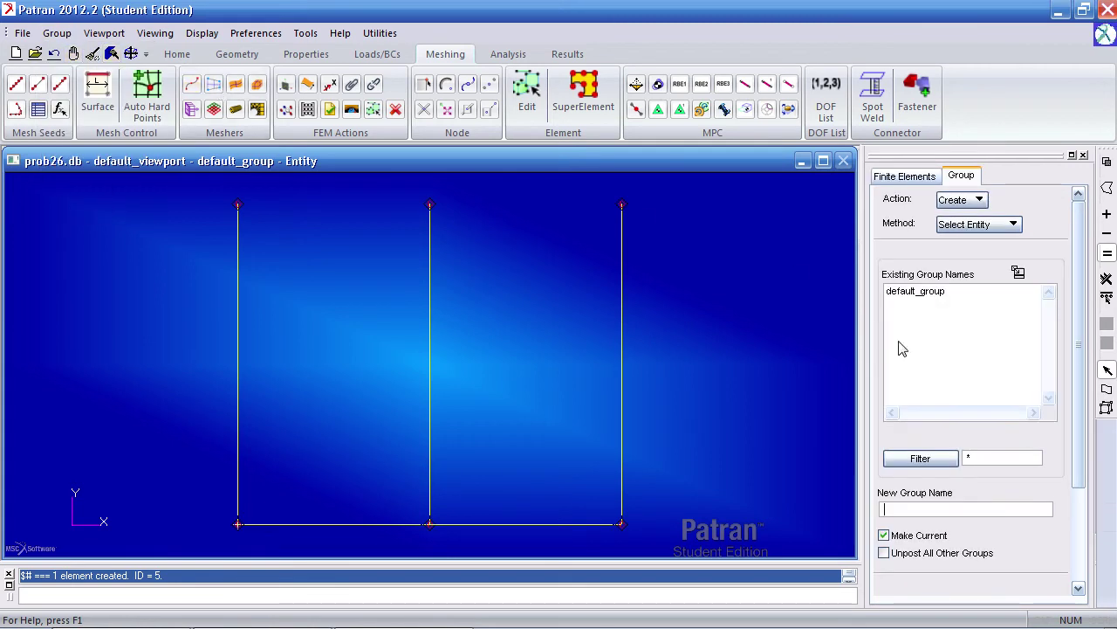
pyautogui.scroll(-2, 1065, 419)
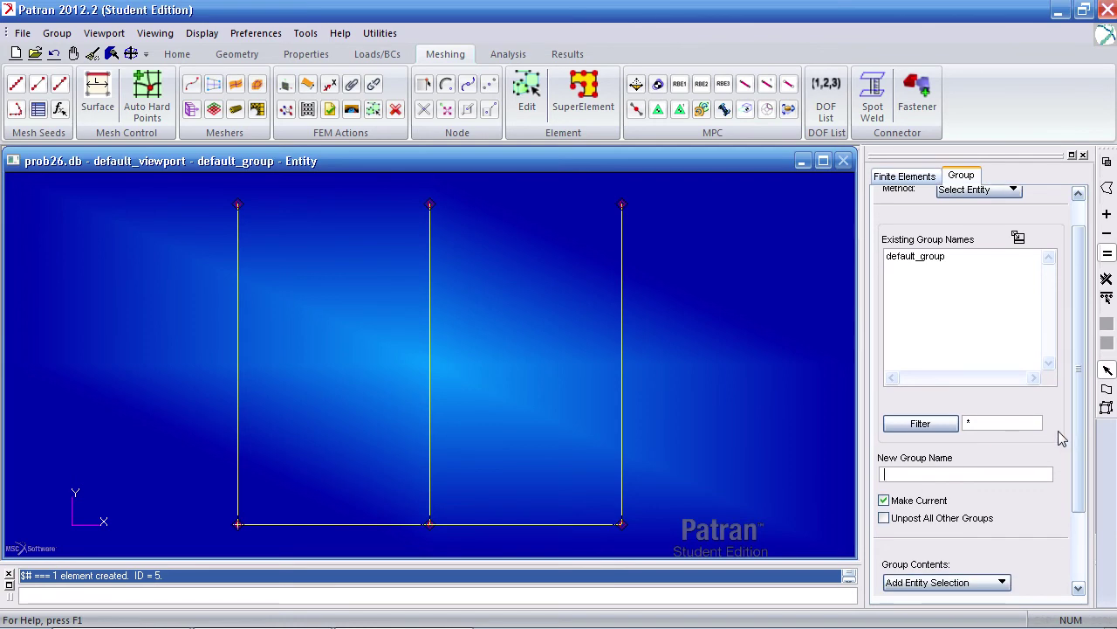
pyautogui.write('point_elements')
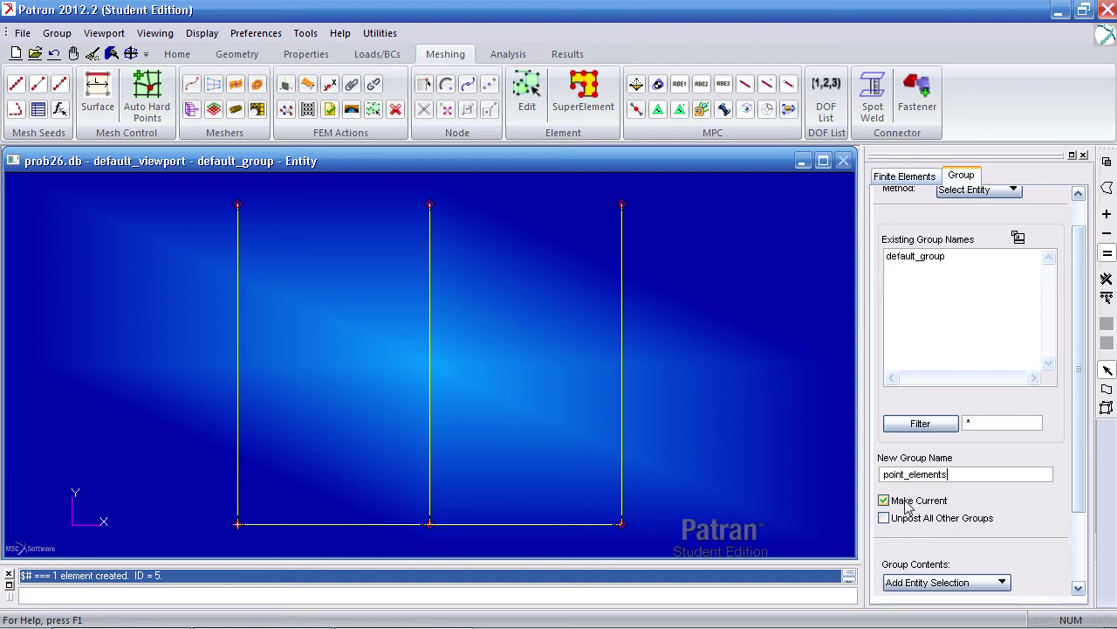
pyautogui.moveTo(1079, 471); pyautogui.dragTo(1067, 536)
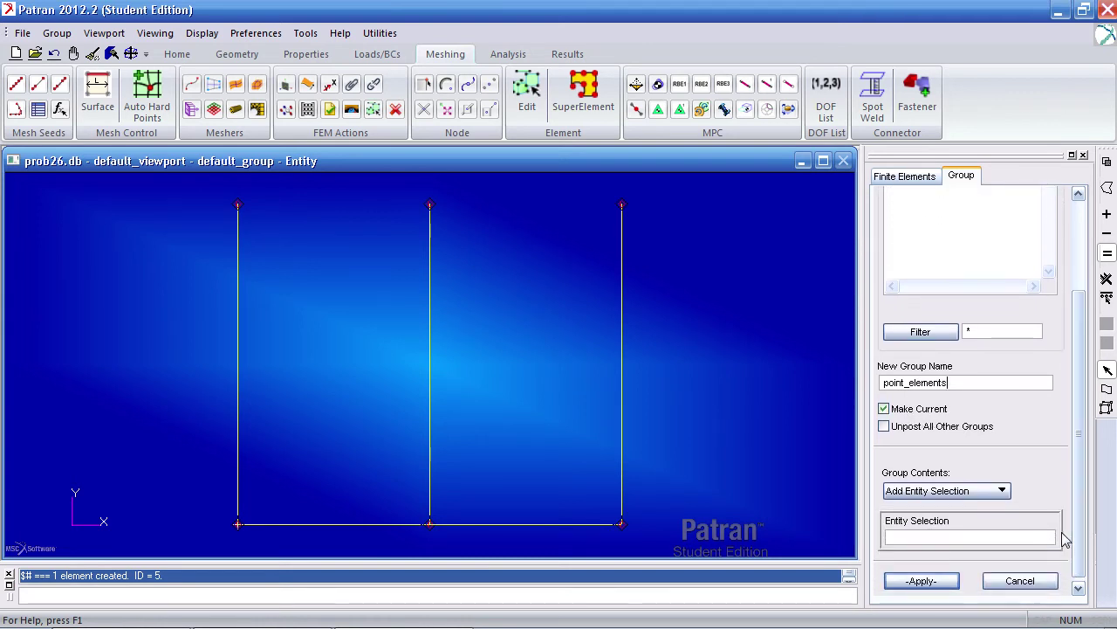
pyautogui.click(926, 581)
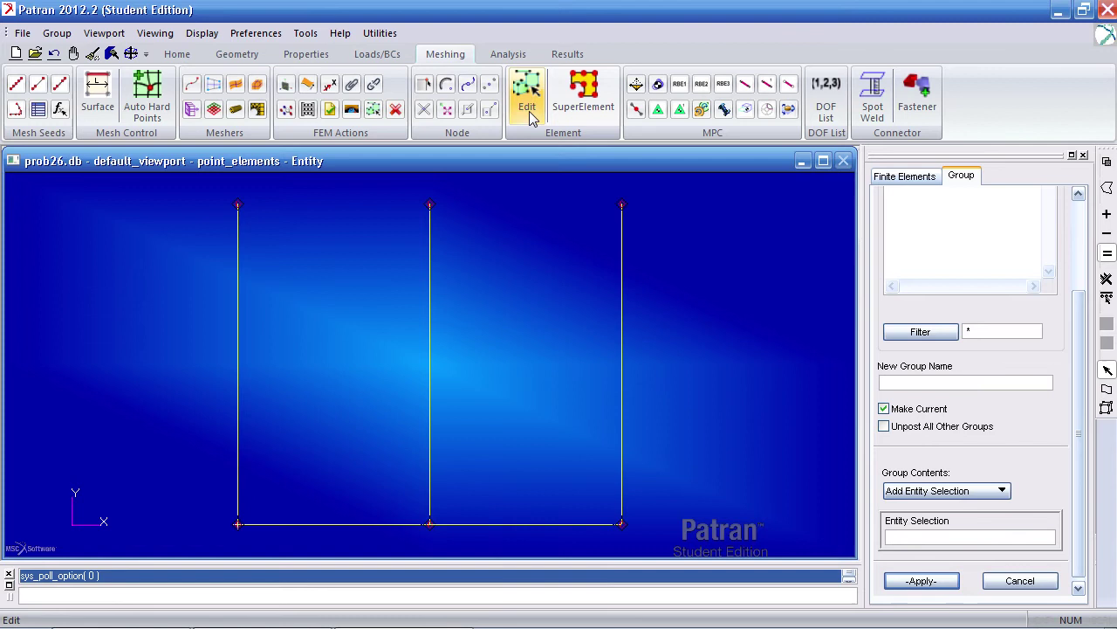
pyautogui.scroll(3, 1056, 301)
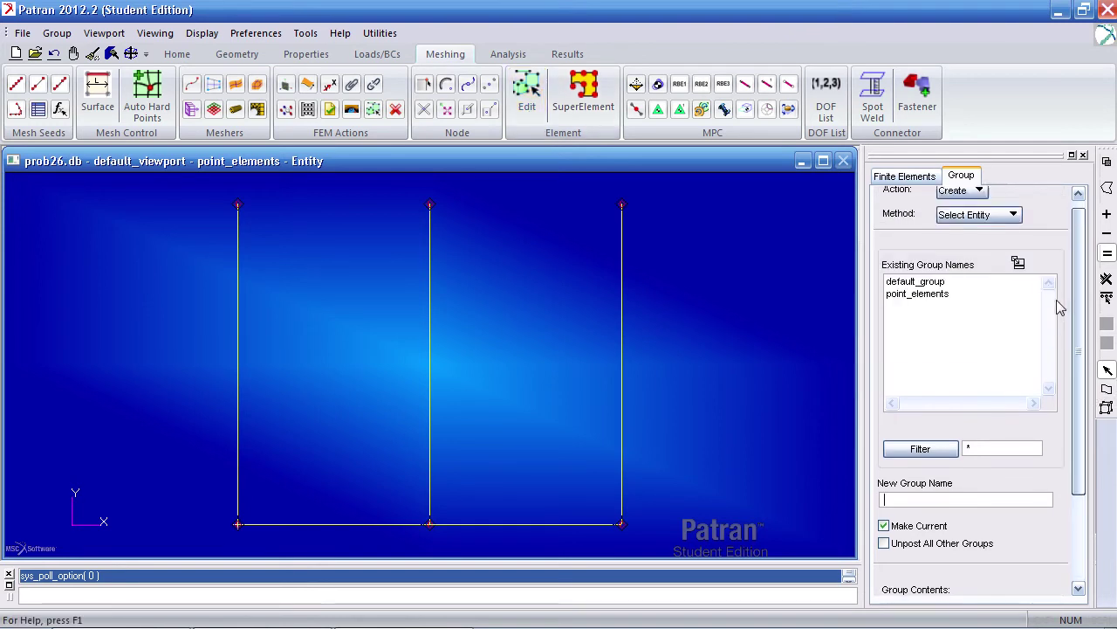
pyautogui.scroll(-3, 1053, 280)
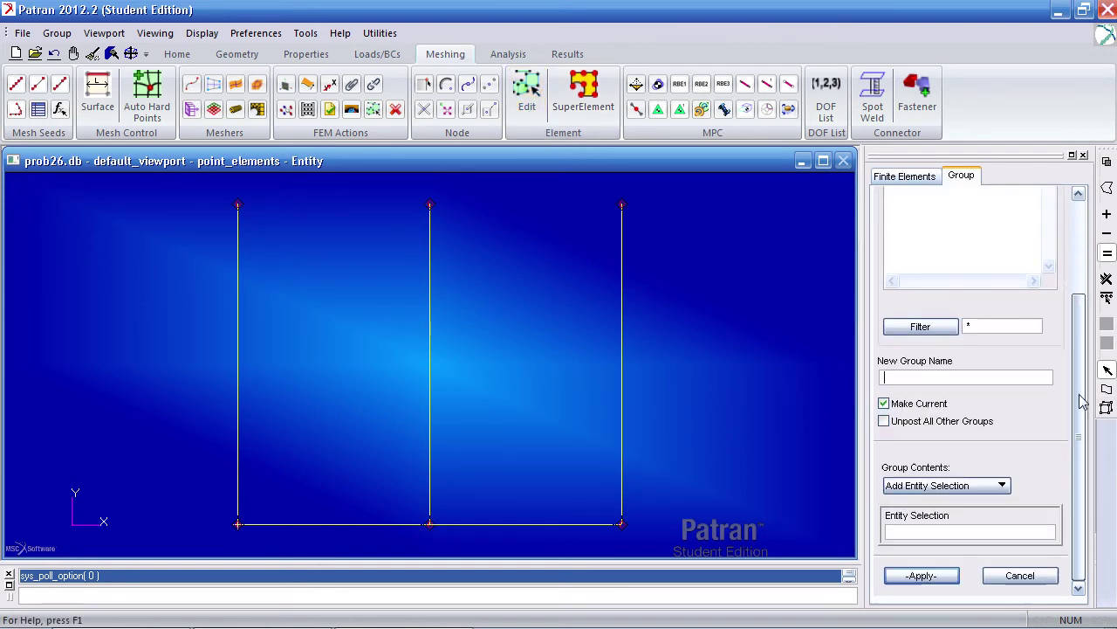
# Switch the element shape to Point and place point elements 6–11 on all six nodes.
pyautogui.click(1021, 575)
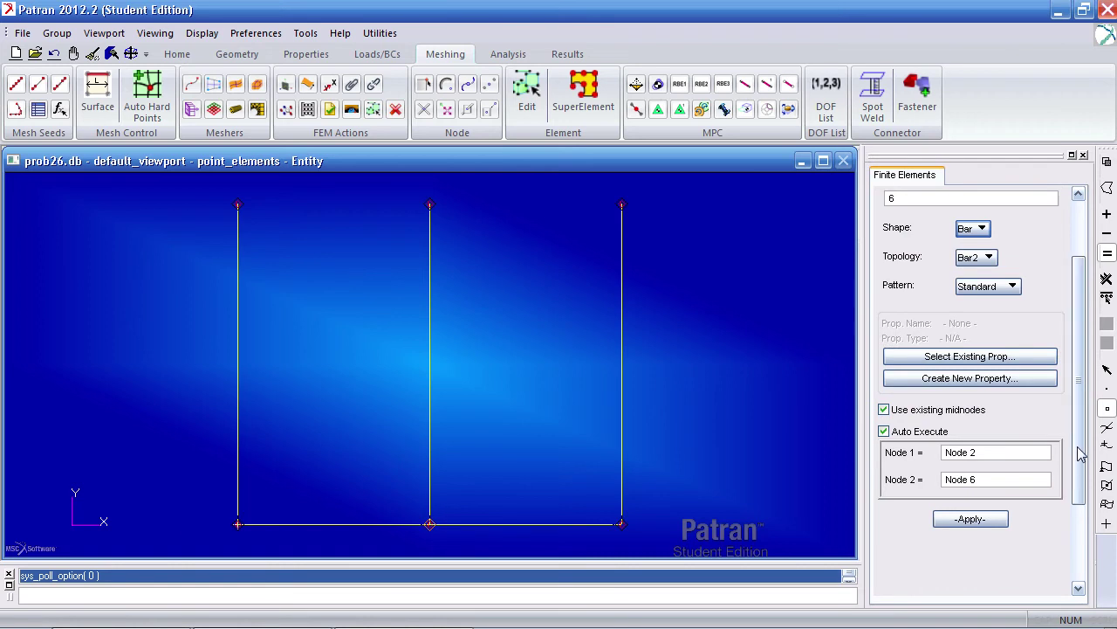
pyautogui.scroll(3, 1062, 371)
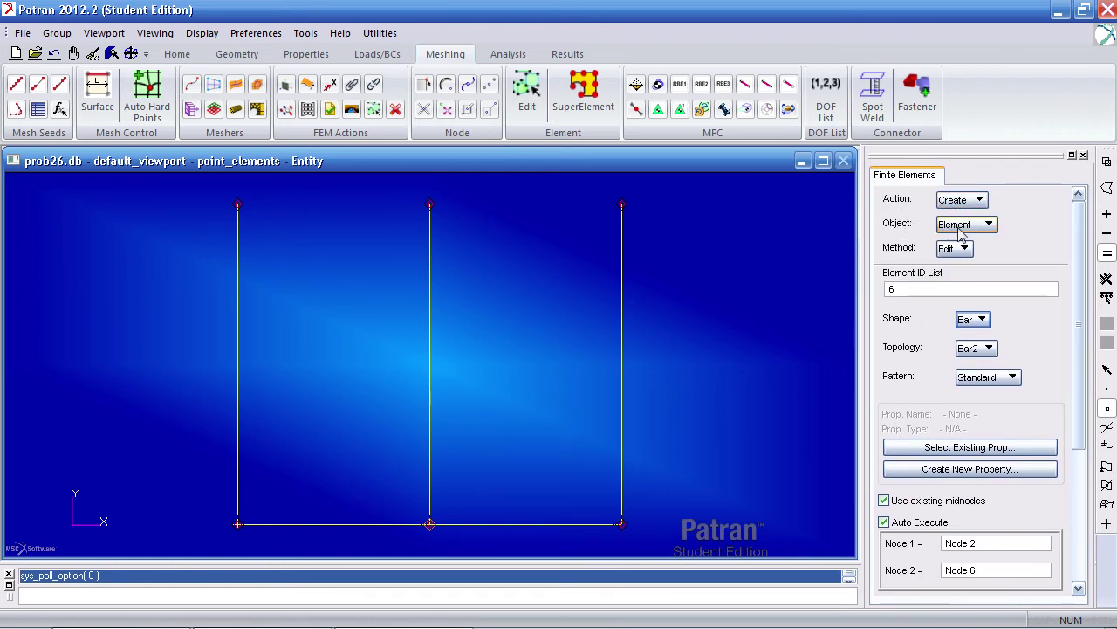
pyautogui.click(971, 320)
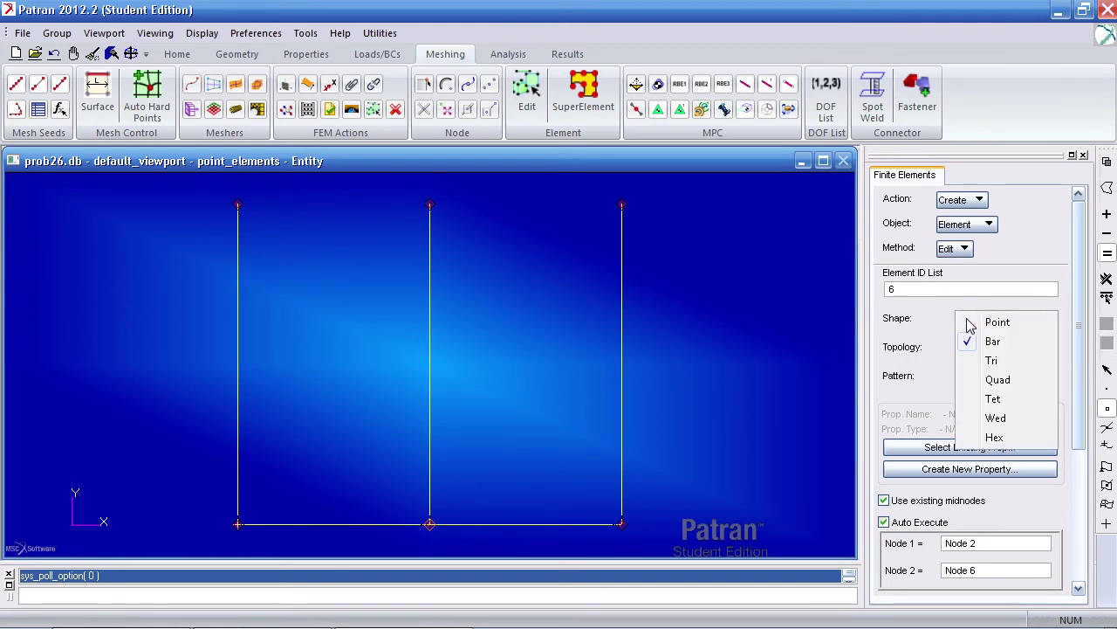
pyautogui.click(973, 323)
pyautogui.moveTo(1074, 379); pyautogui.dragTo(1074, 436)
pyautogui.moveTo(1003, 442); pyautogui.dragTo(920, 453)
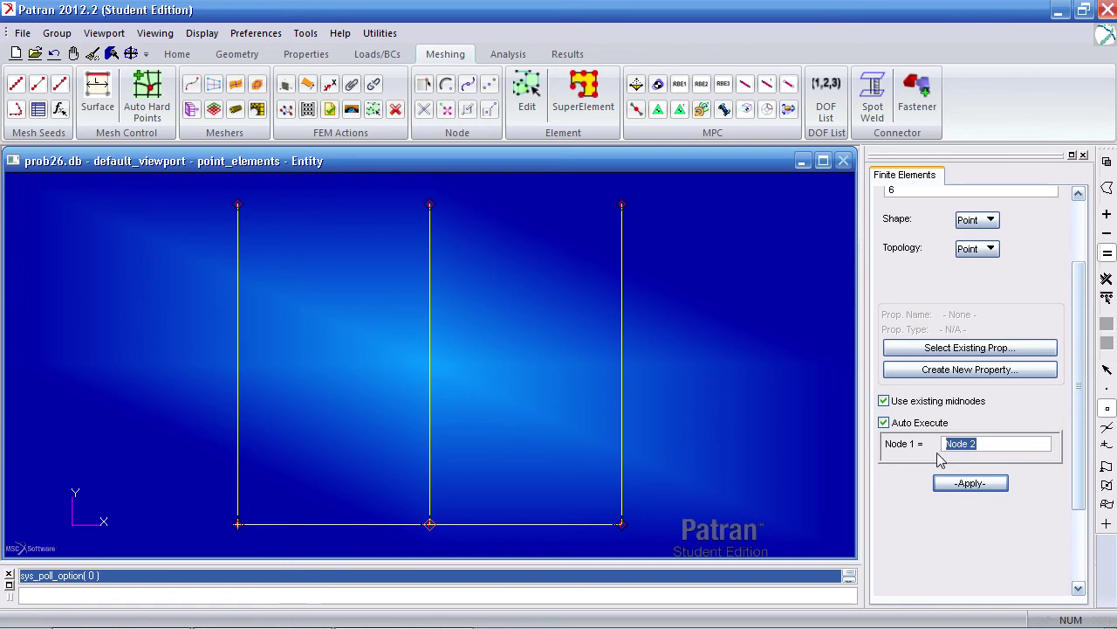
pyautogui.click(238, 525)
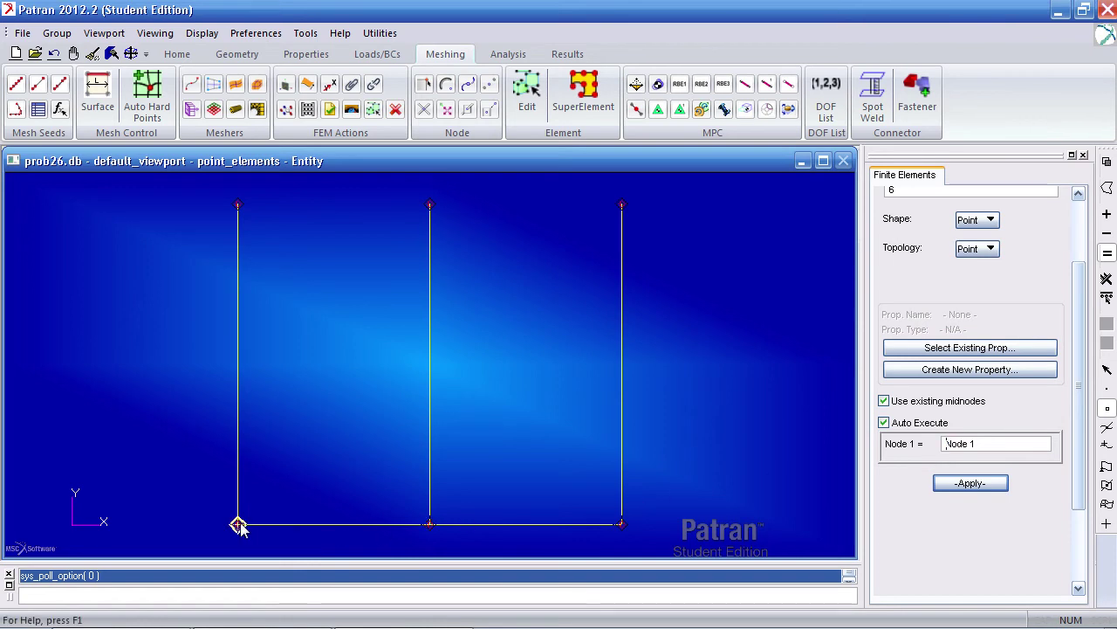
pyautogui.click(429, 524)
pyautogui.click(621, 523)
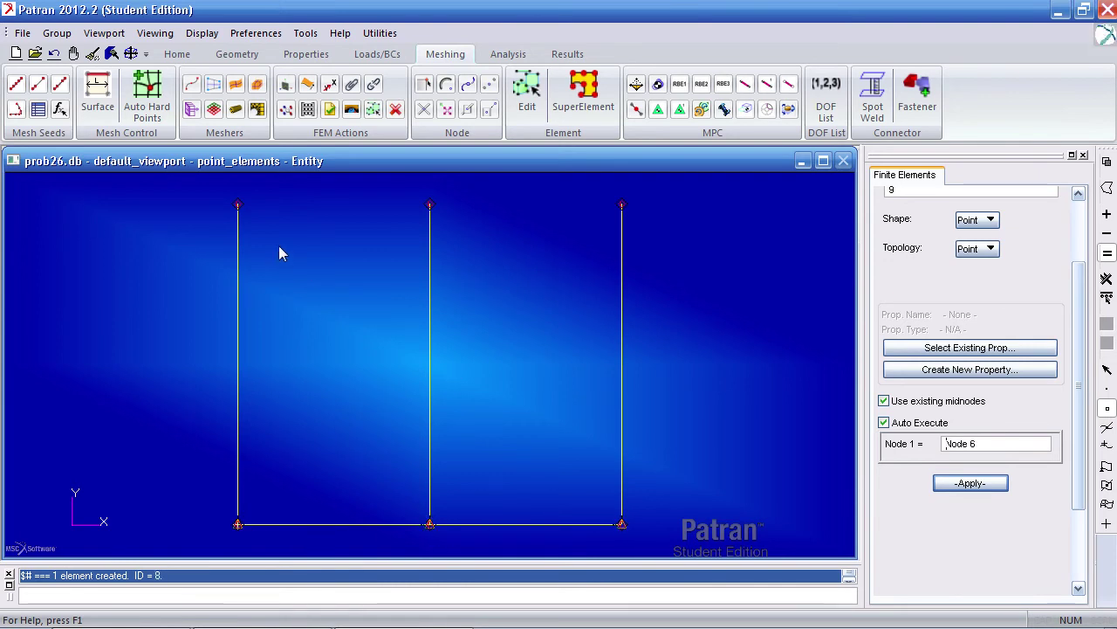
pyautogui.click(238, 206)
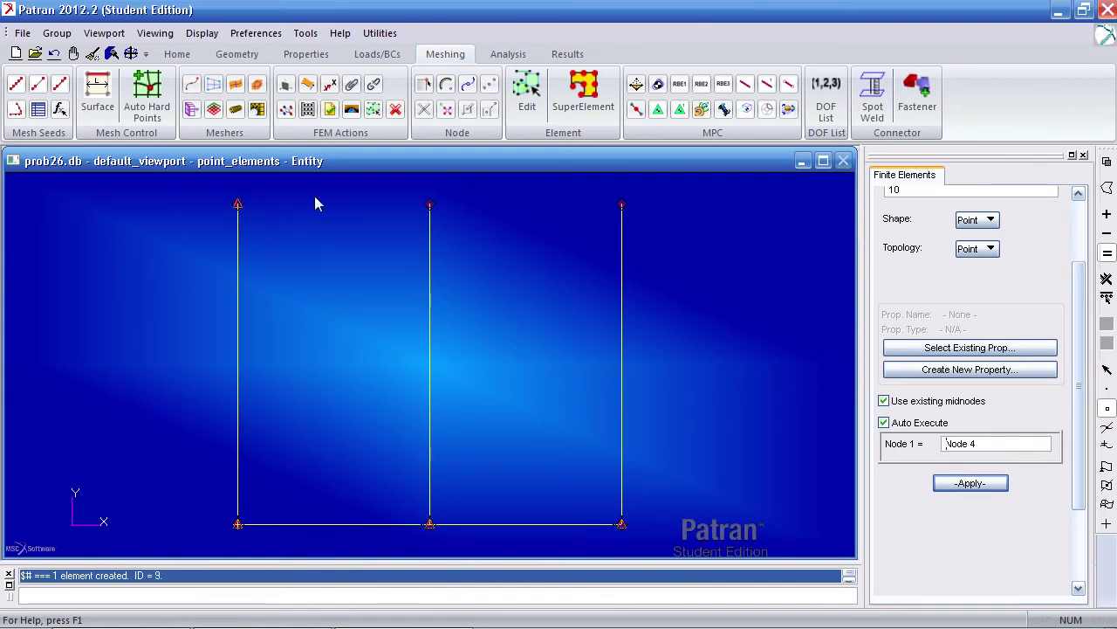
pyautogui.click(428, 204)
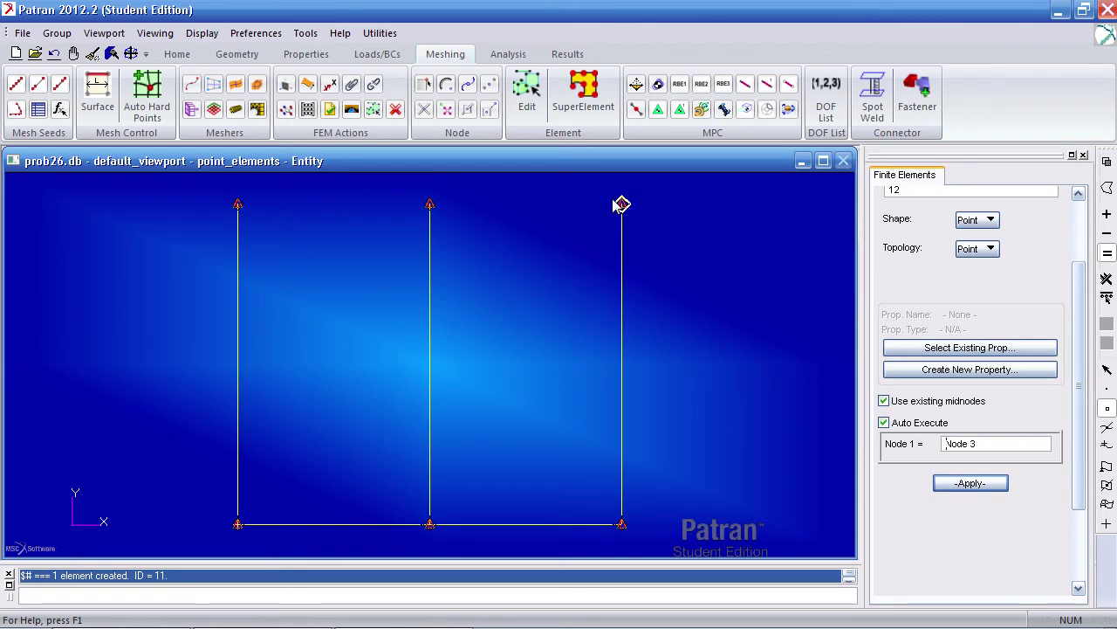
# Open the Model Tree's Groups list and unpost the point_elements group.
pyautogui.click(177, 54)
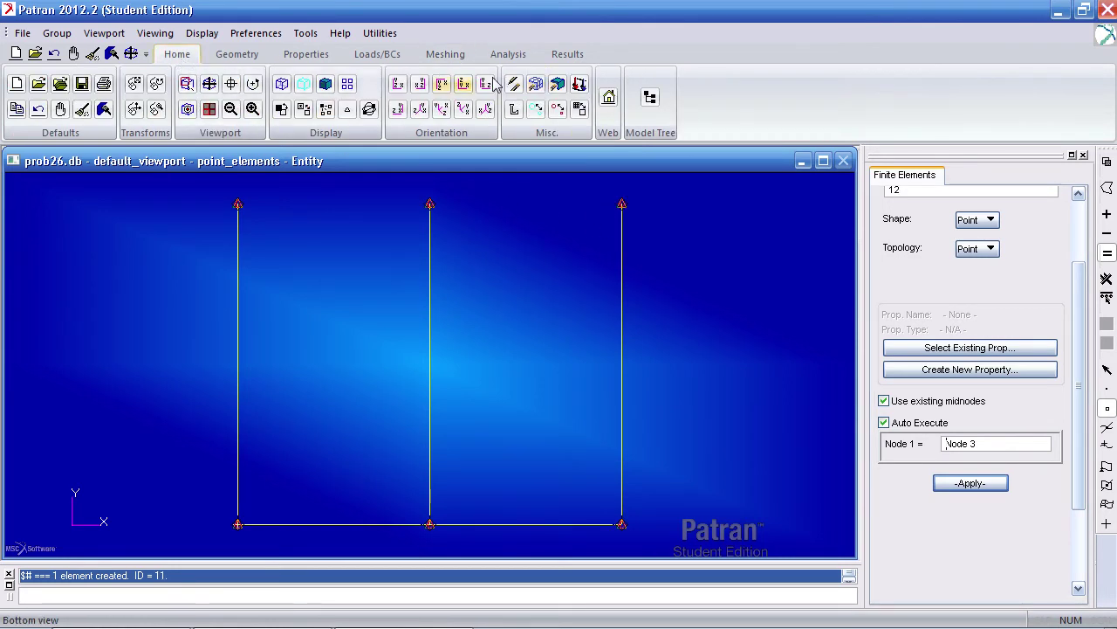
pyautogui.click(649, 97)
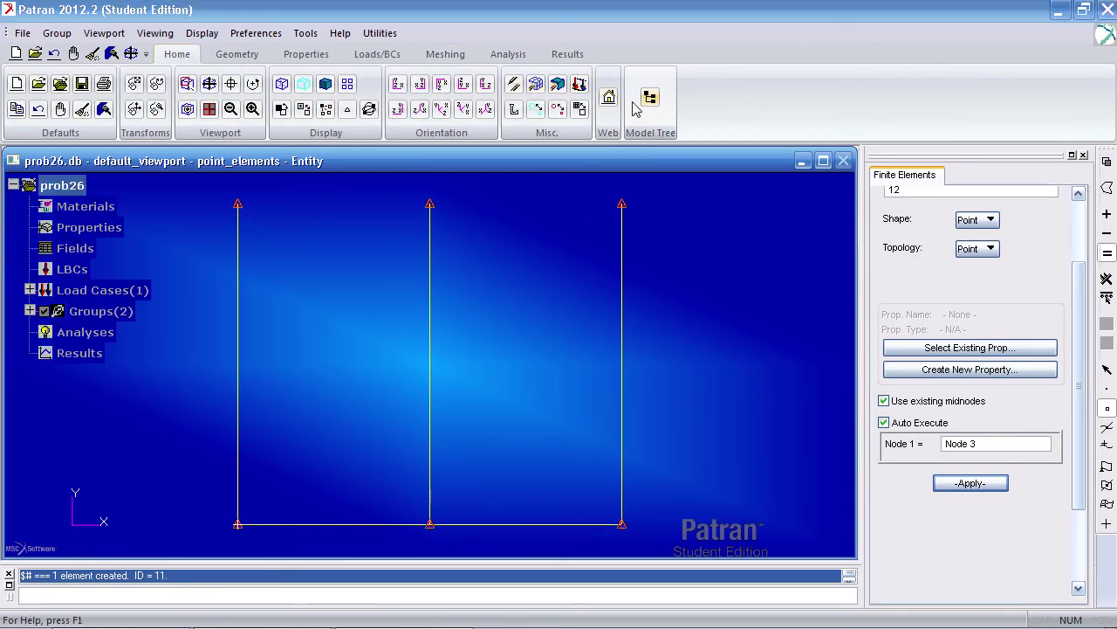
pyautogui.click(29, 311)
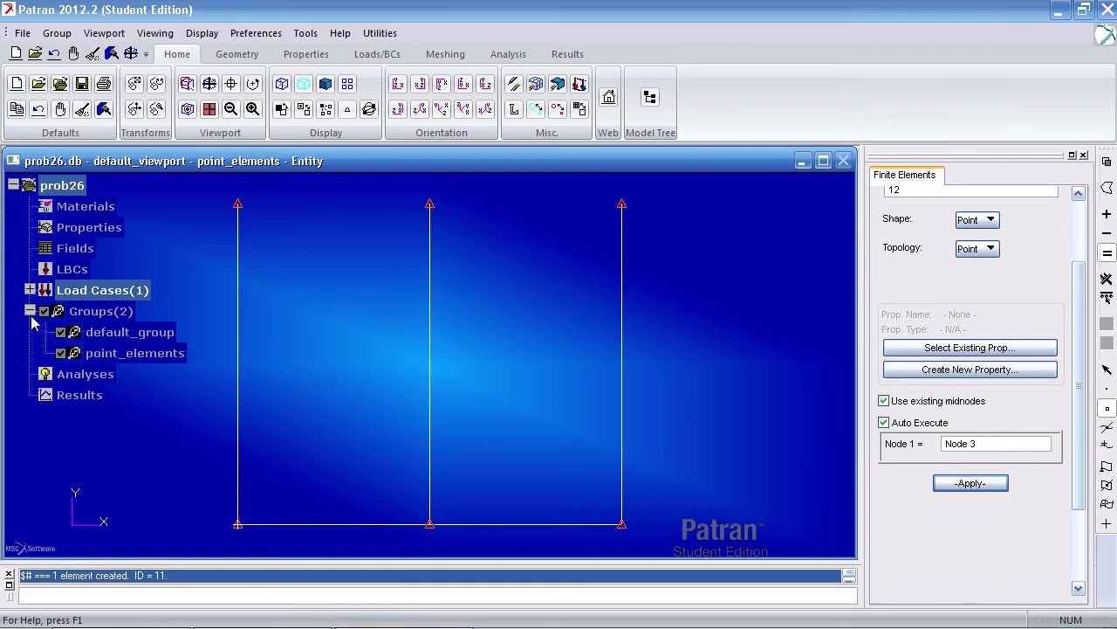
pyautogui.click(58, 358)
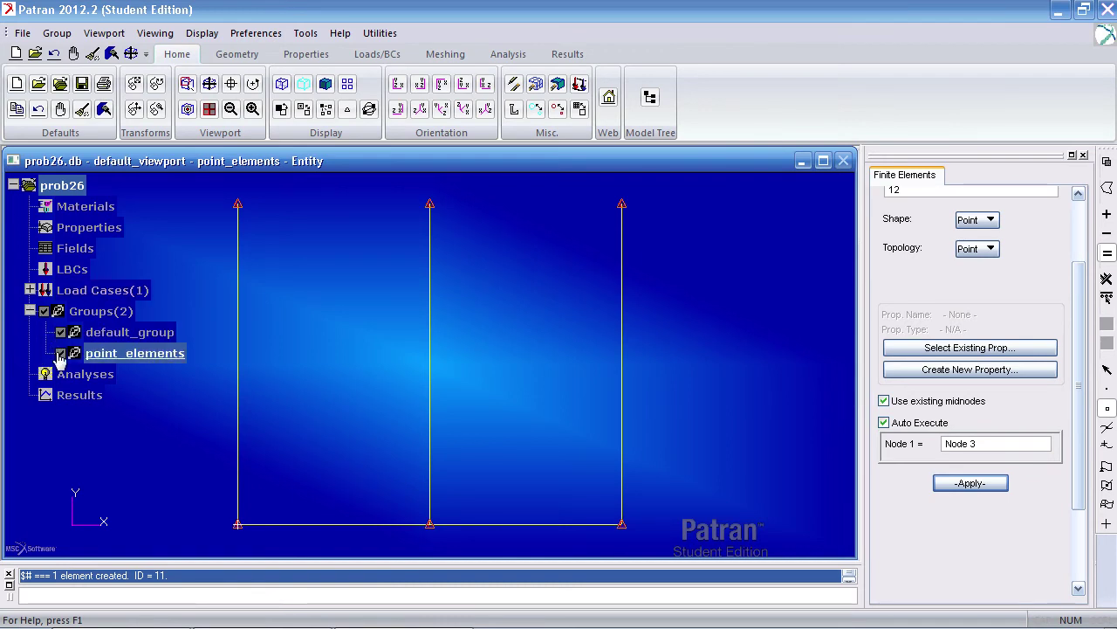
pyautogui.click(60, 355)
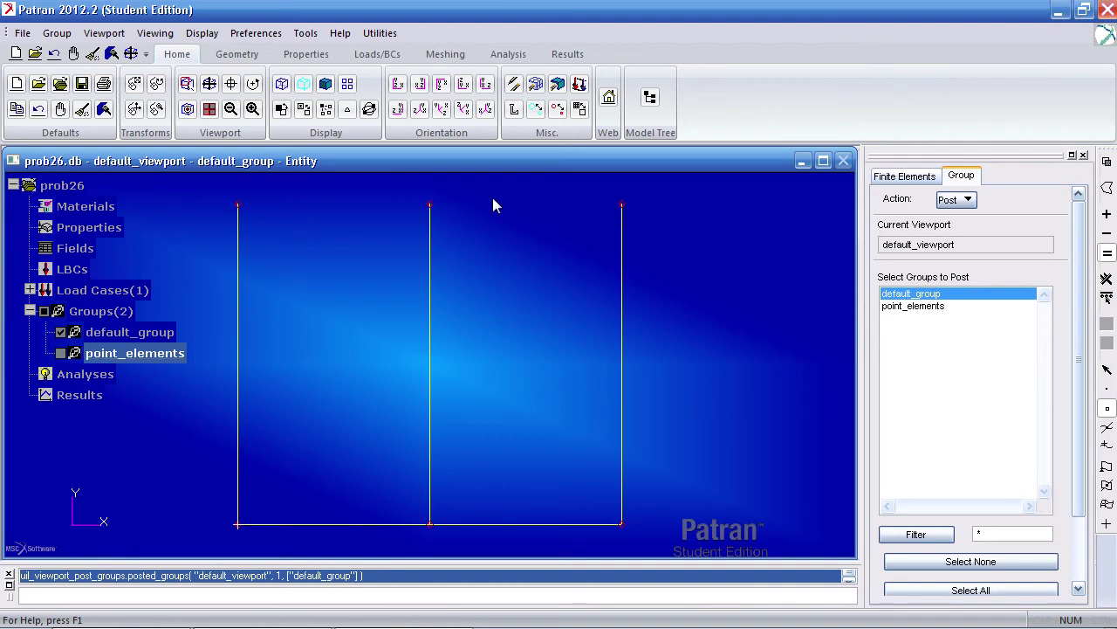
# Set node size to 0 and repost both default_group and point_elements.
pyautogui.click(552, 109)
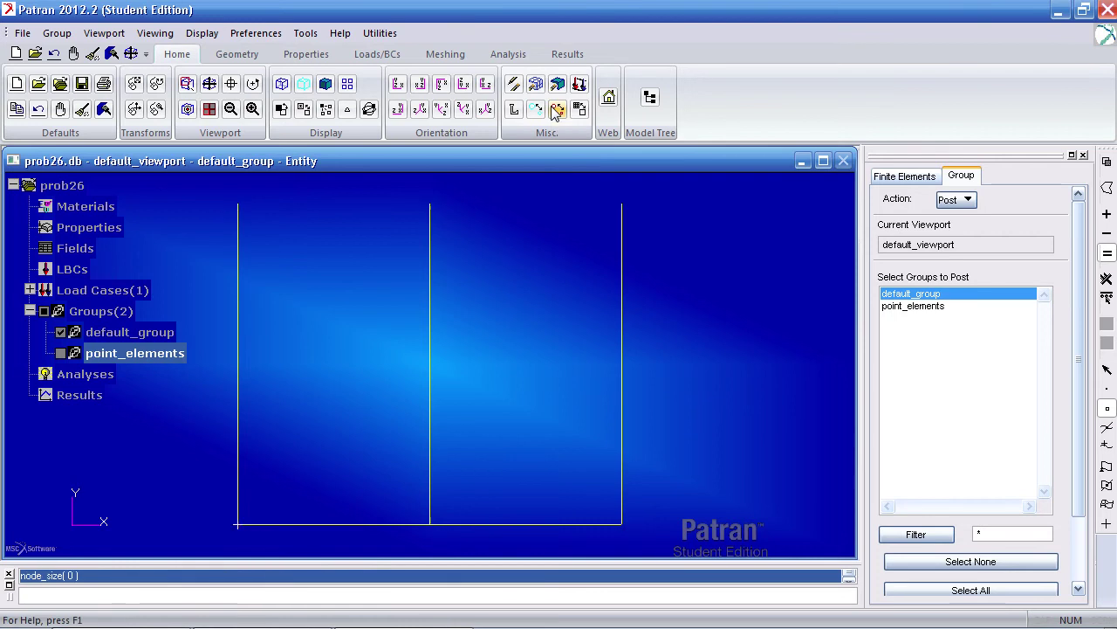
pyautogui.click(62, 353)
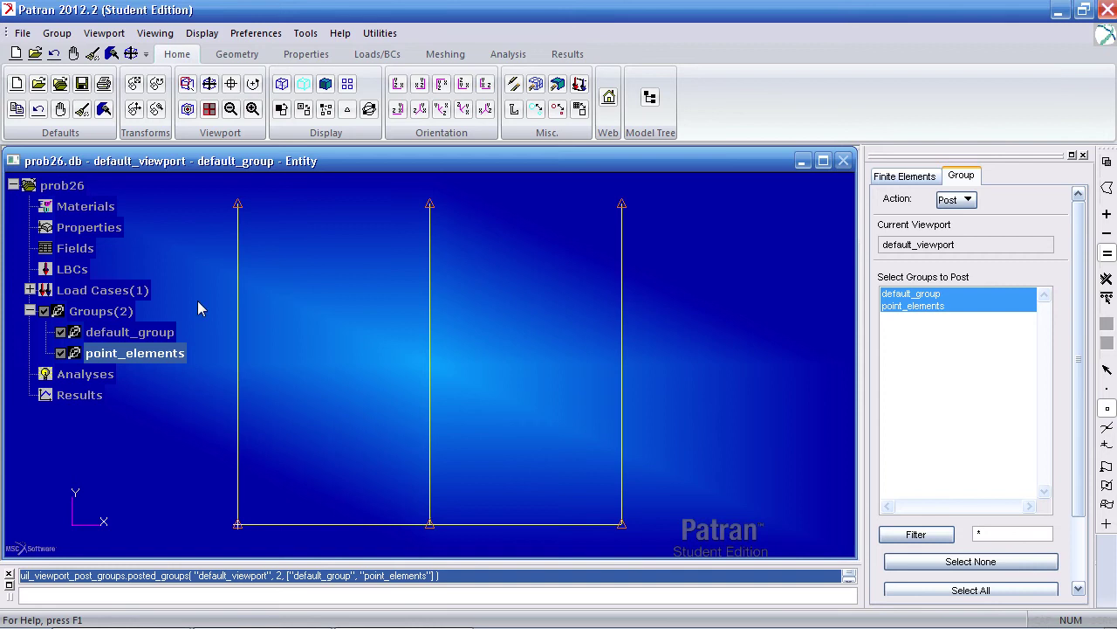
pyautogui.click(62, 353)
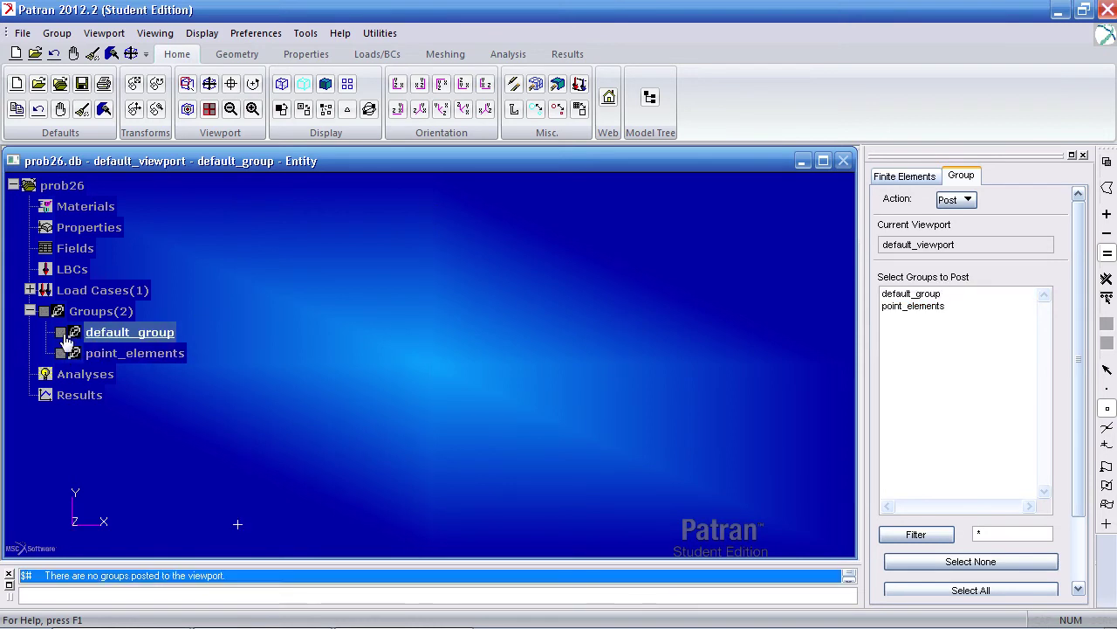
pyautogui.click(62, 352)
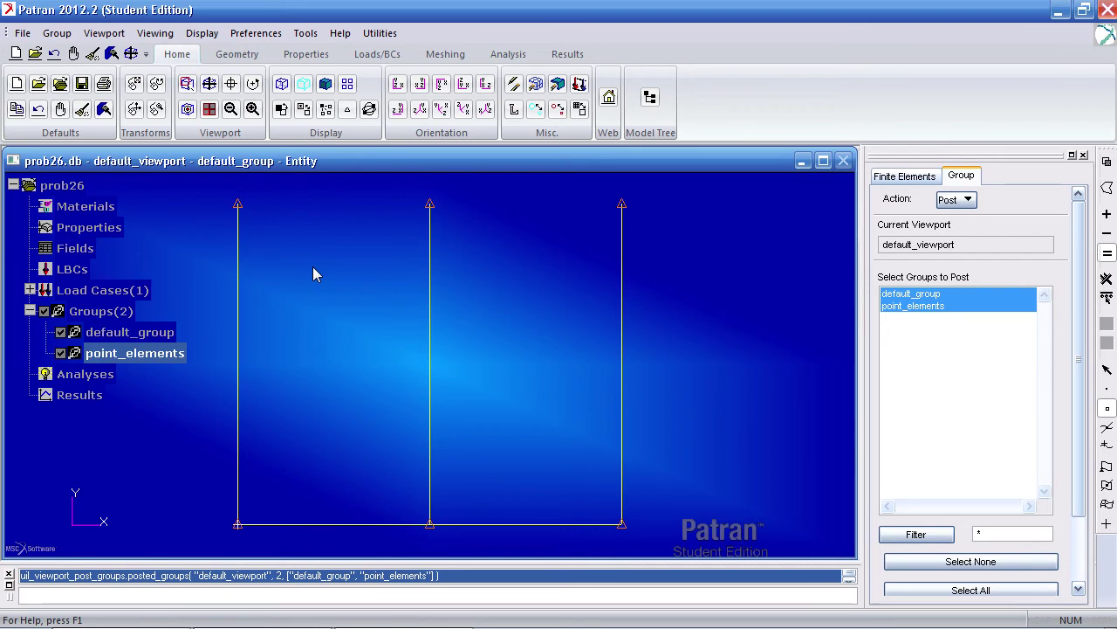
# Define isotropic material 'mat' with elastic modulus 3e9 and Poisson ratio 0.3.
pyautogui.click(309, 54)
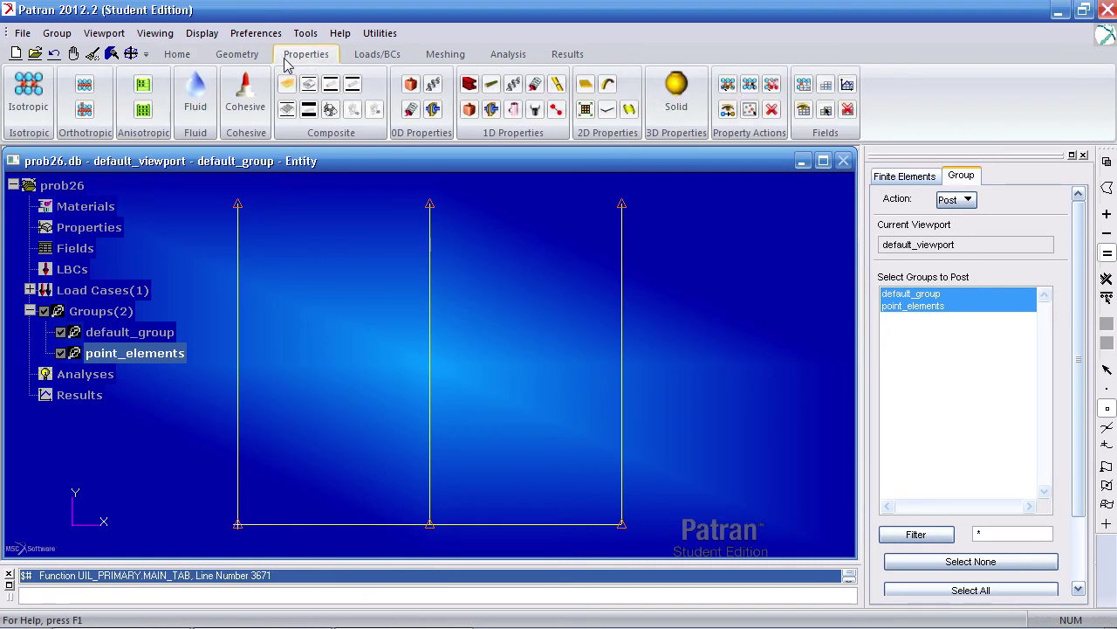
pyautogui.click(46, 105)
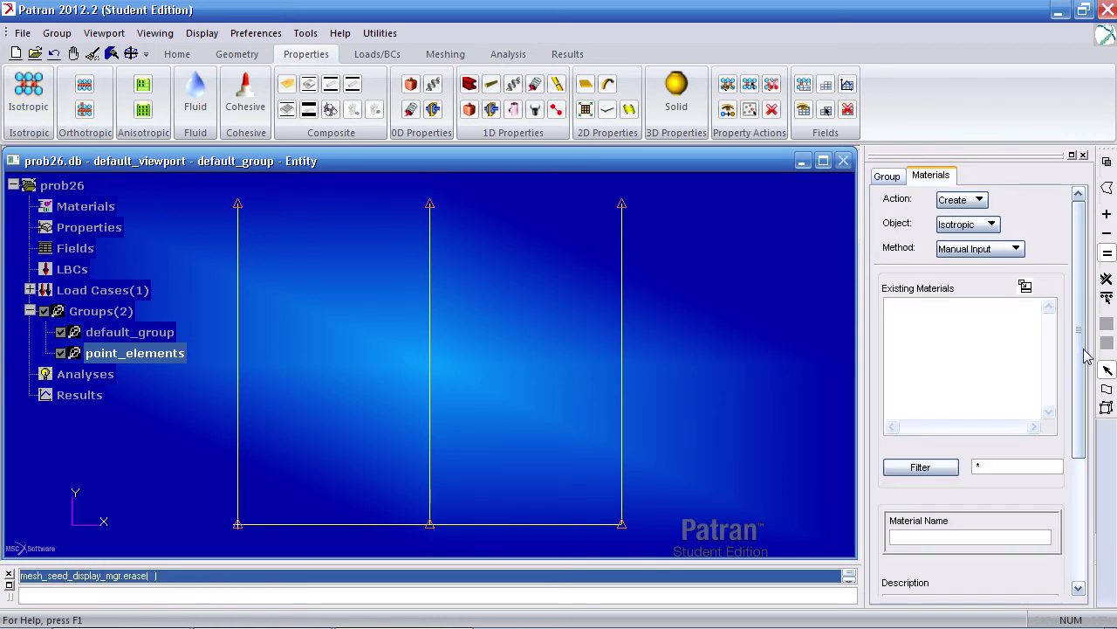
pyautogui.moveTo(1081, 353); pyautogui.dragTo(1081, 427)
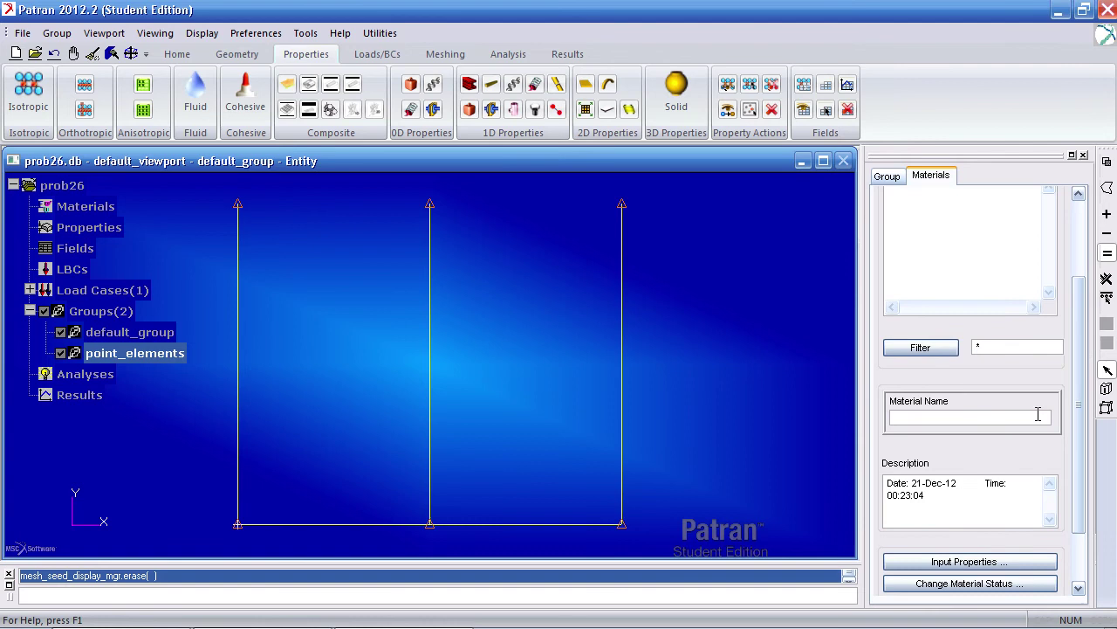
pyautogui.click(1038, 415)
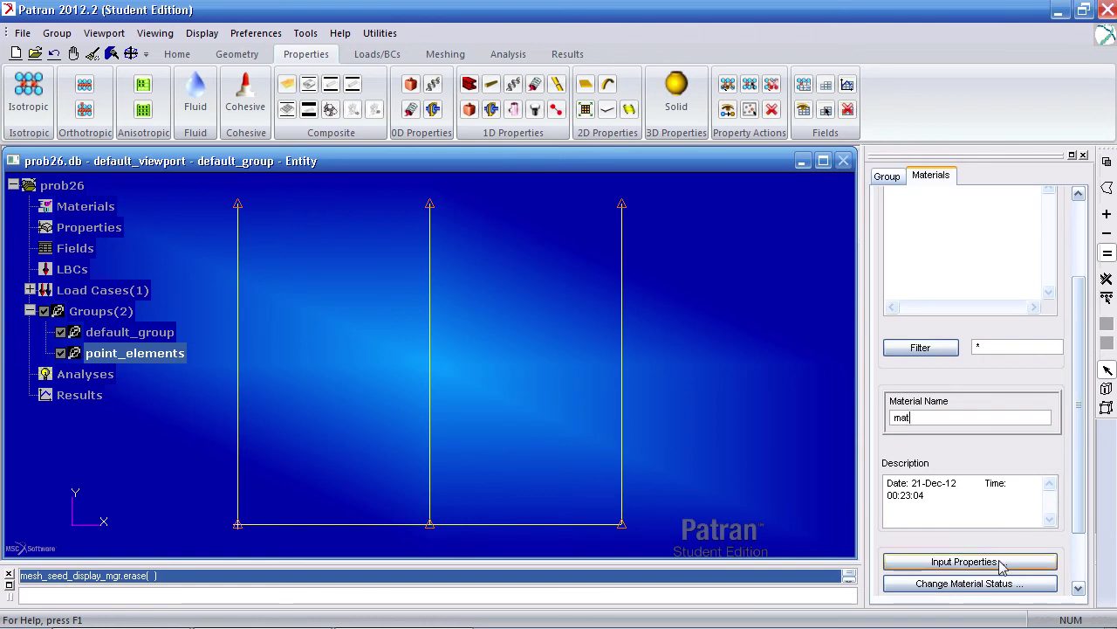
pyautogui.click(961, 562)
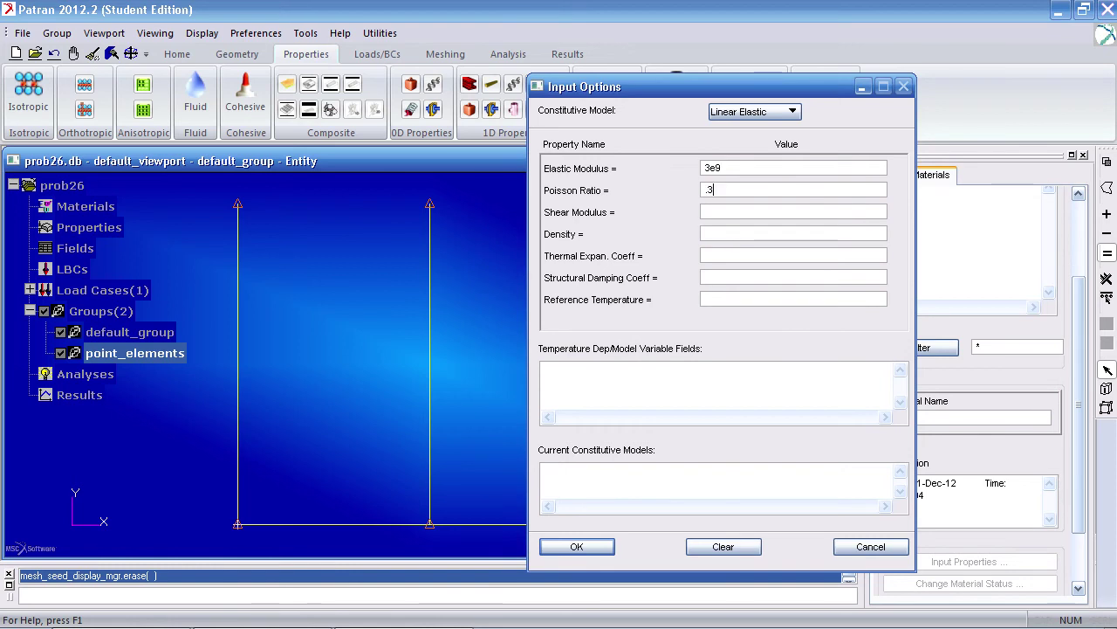
pyautogui.click(607, 545)
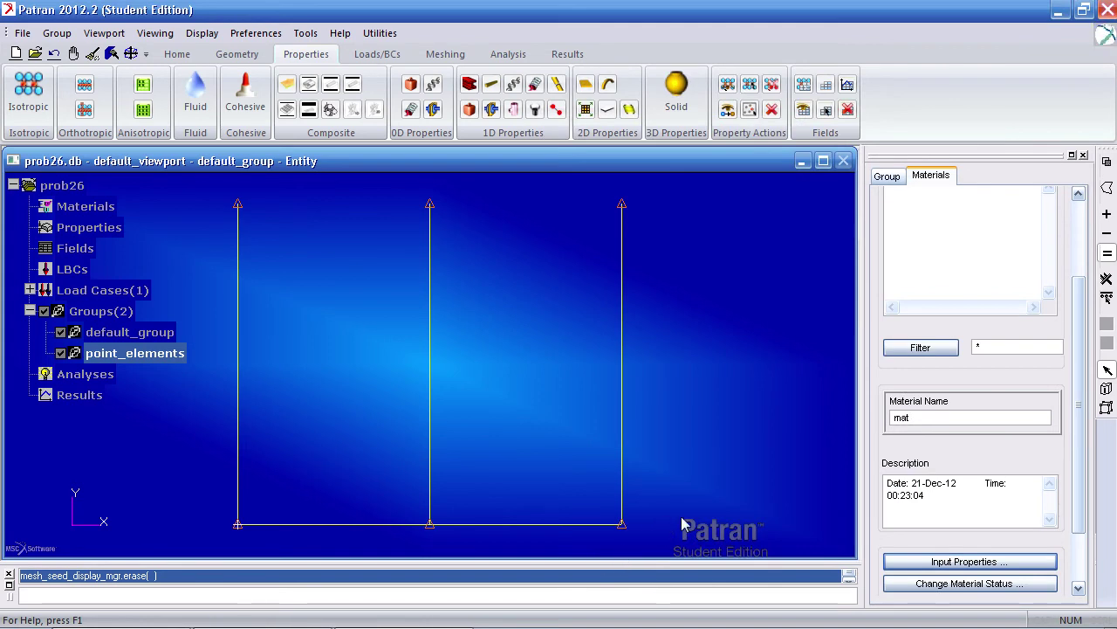
pyautogui.scroll(-3, 1047, 447)
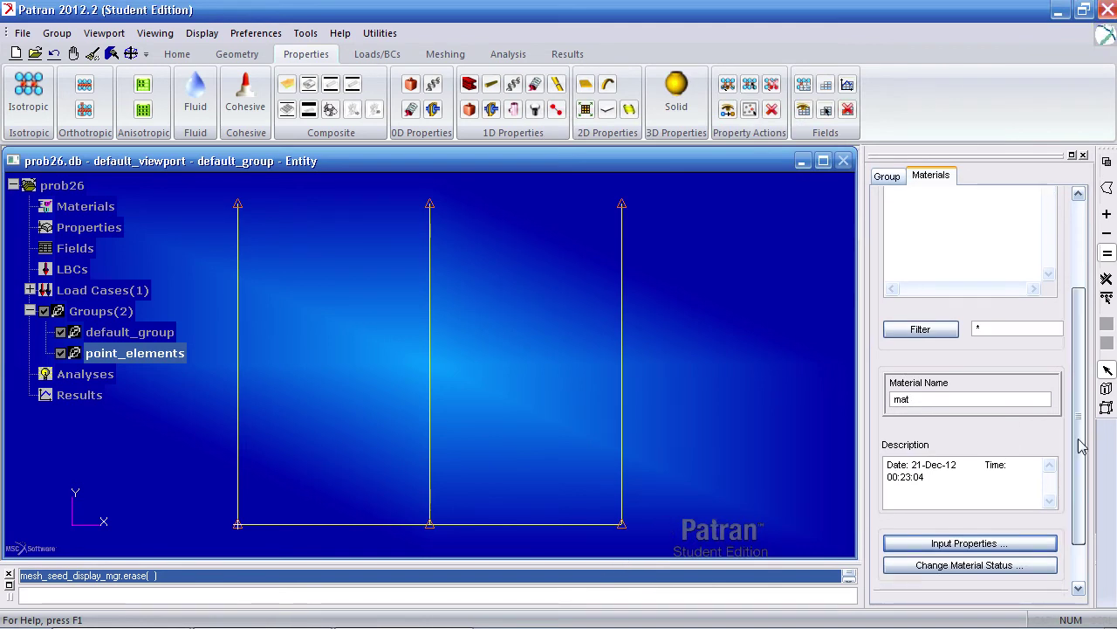
pyautogui.click(958, 558)
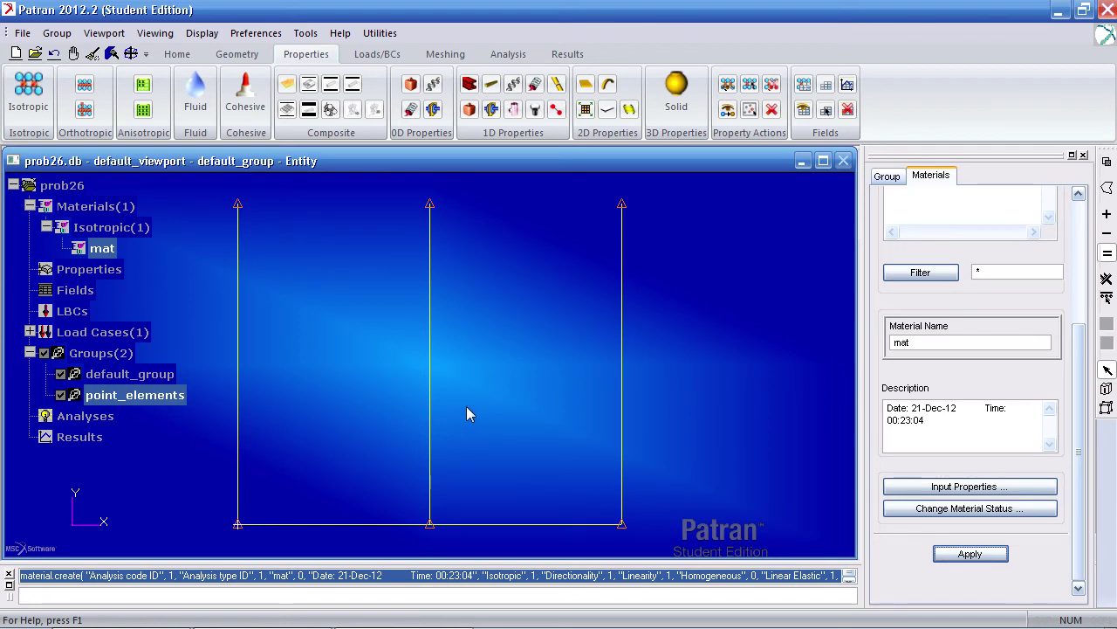
# Start a general-section beam property set and assign it the material mat.
pyautogui.click(470, 84)
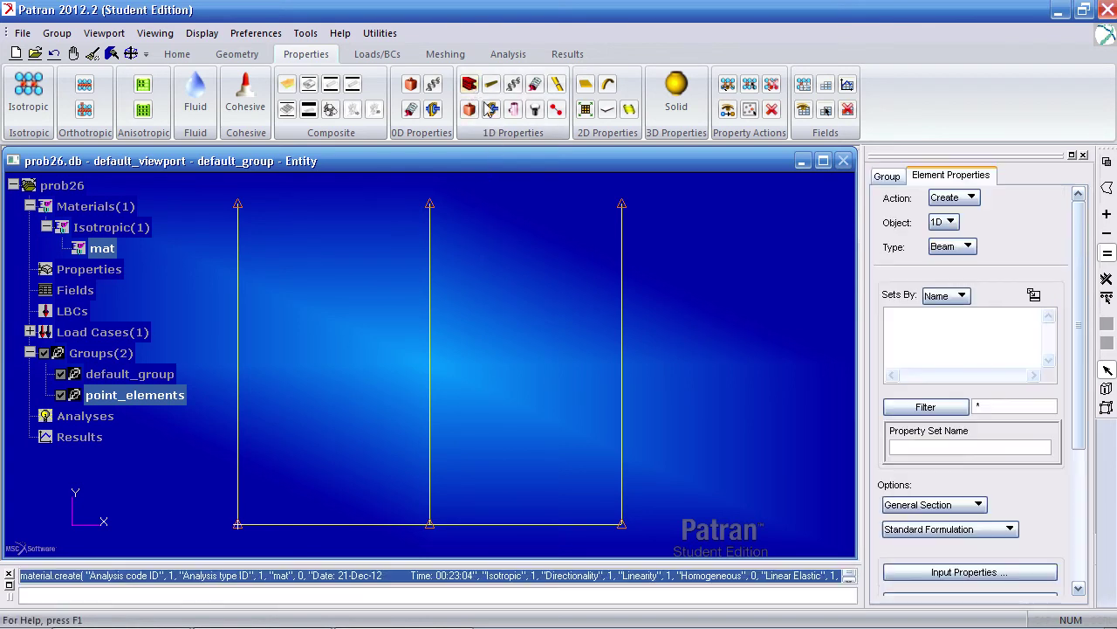
pyautogui.scroll(-2, 1067, 428)
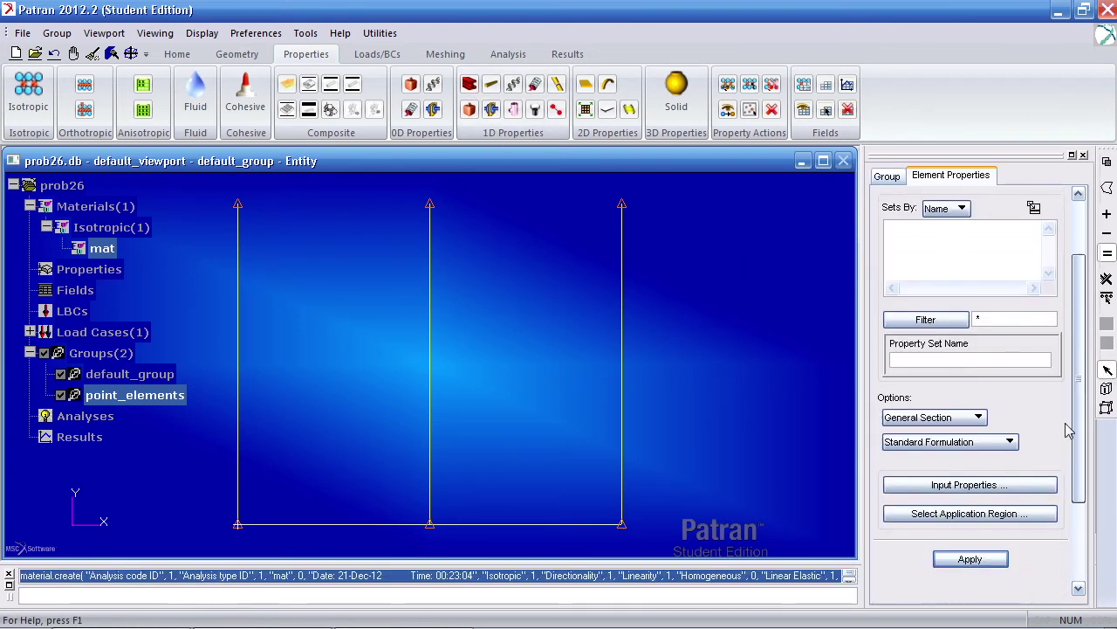
pyautogui.click(997, 356)
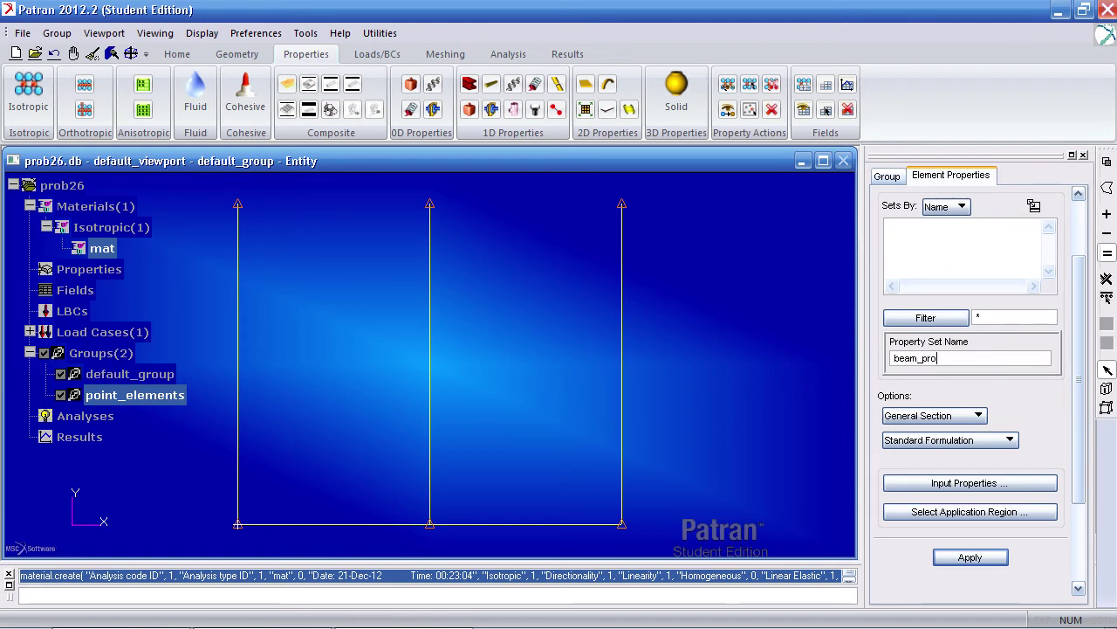
pyautogui.click(998, 482)
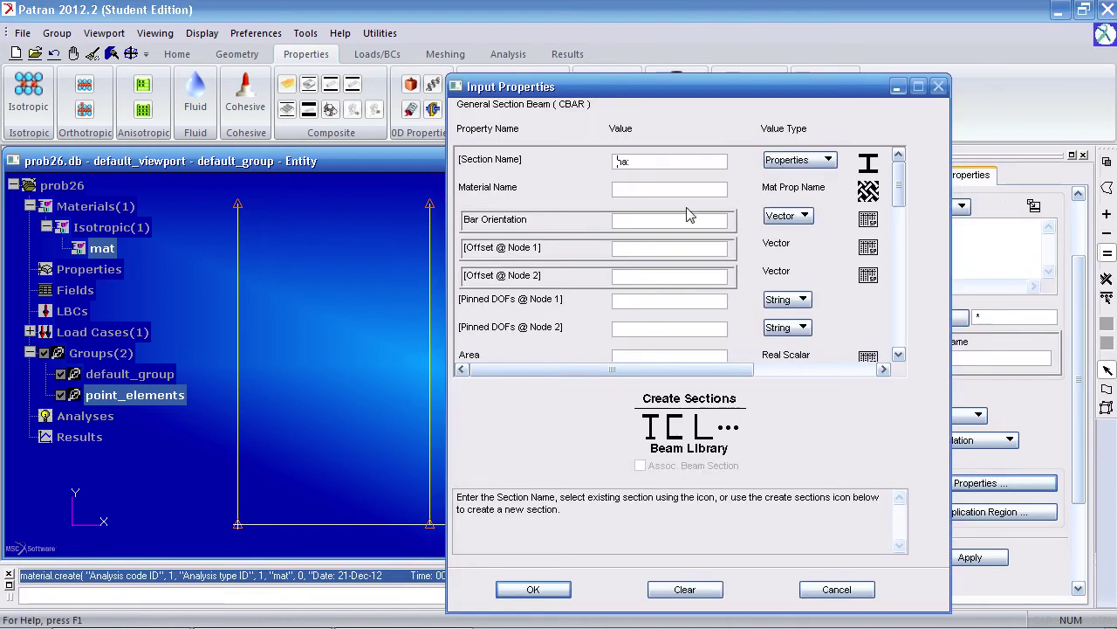
pyautogui.click(700, 190)
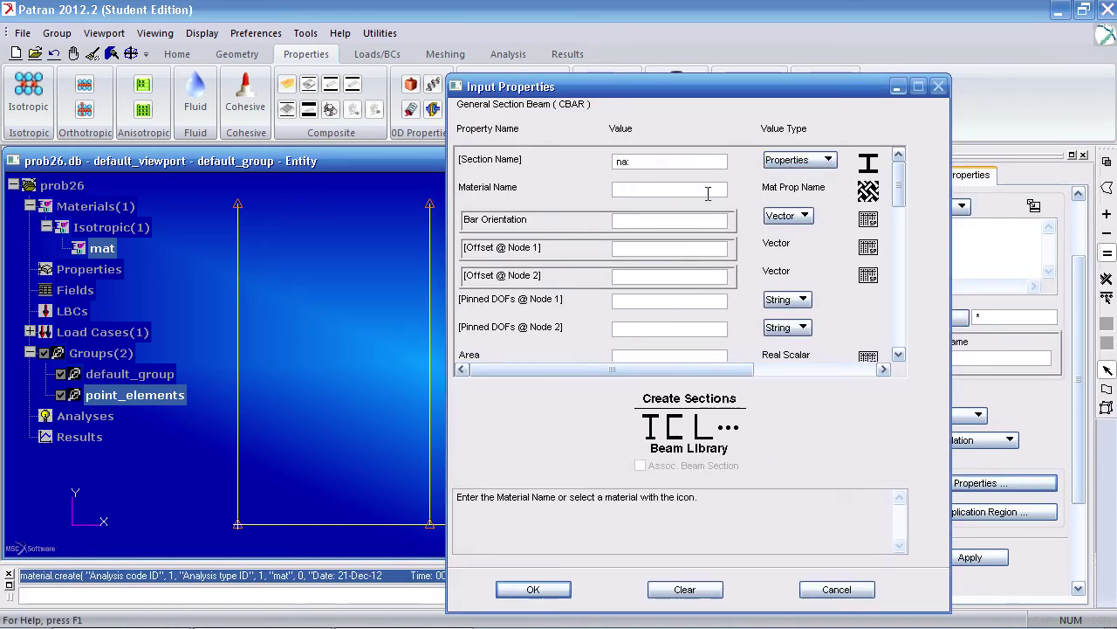
pyautogui.click(867, 191)
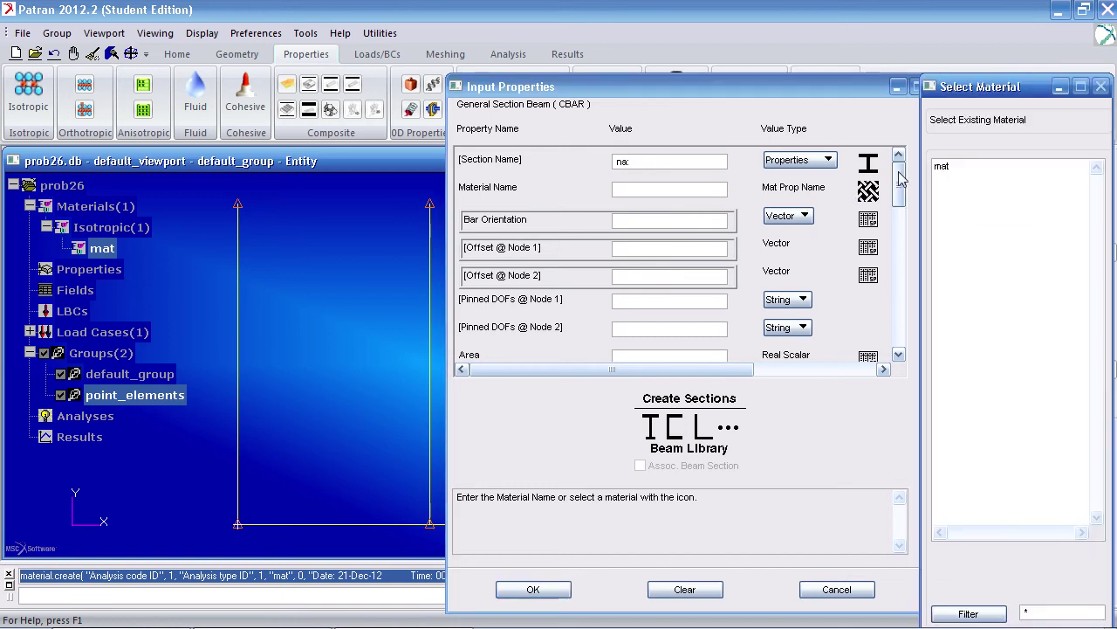
pyautogui.click(942, 171)
# Set bar orientation <1 0 0>, area .79 and inertias 1,1 and 2,2 of .049.
pyautogui.click(688, 220)
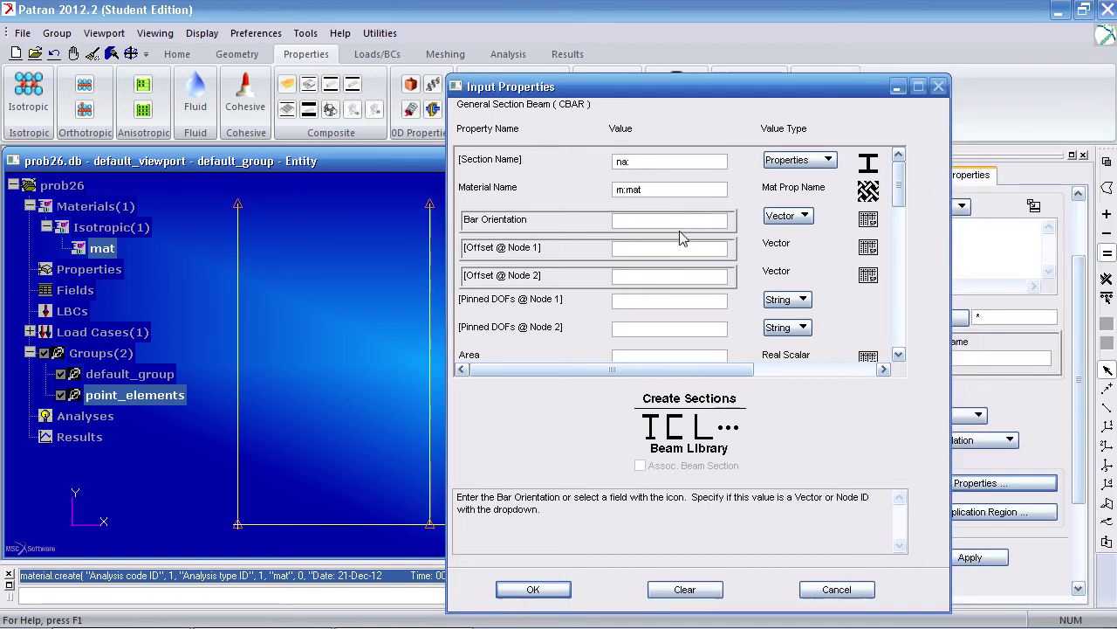
pyautogui.write('<1 0 0>')
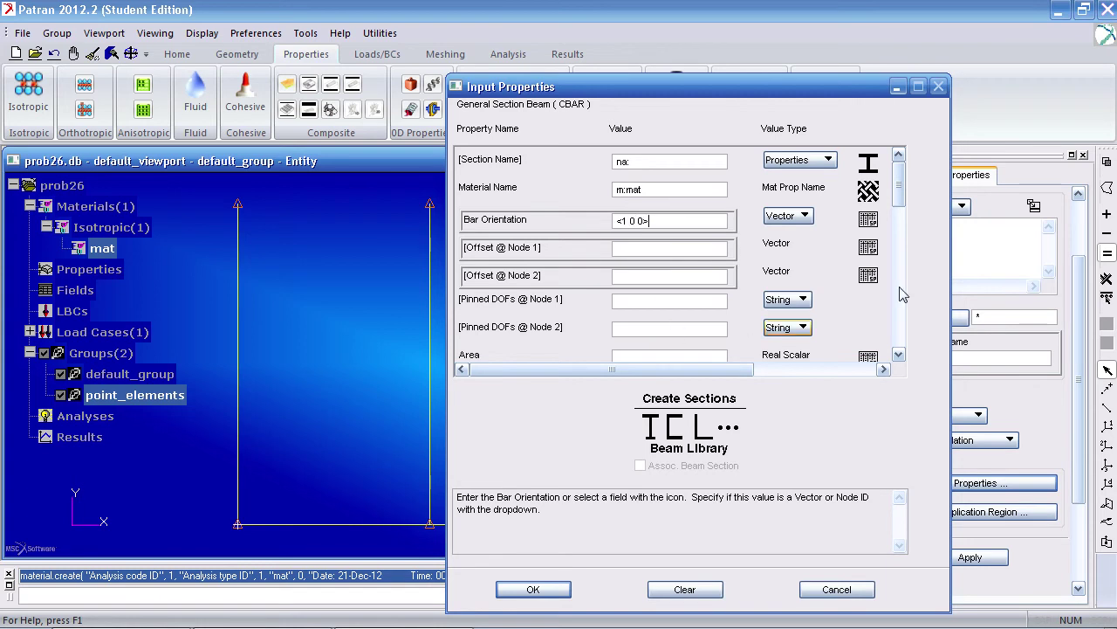
pyautogui.moveTo(898, 178); pyautogui.dragTo(898, 210)
pyautogui.click(654, 249)
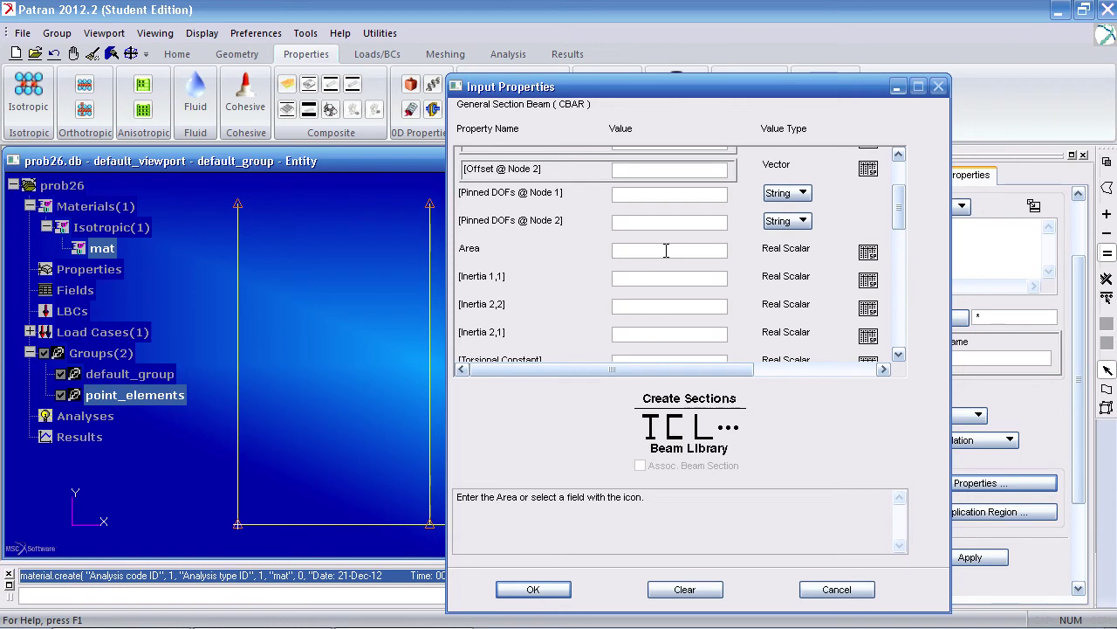
pyautogui.write('.79')
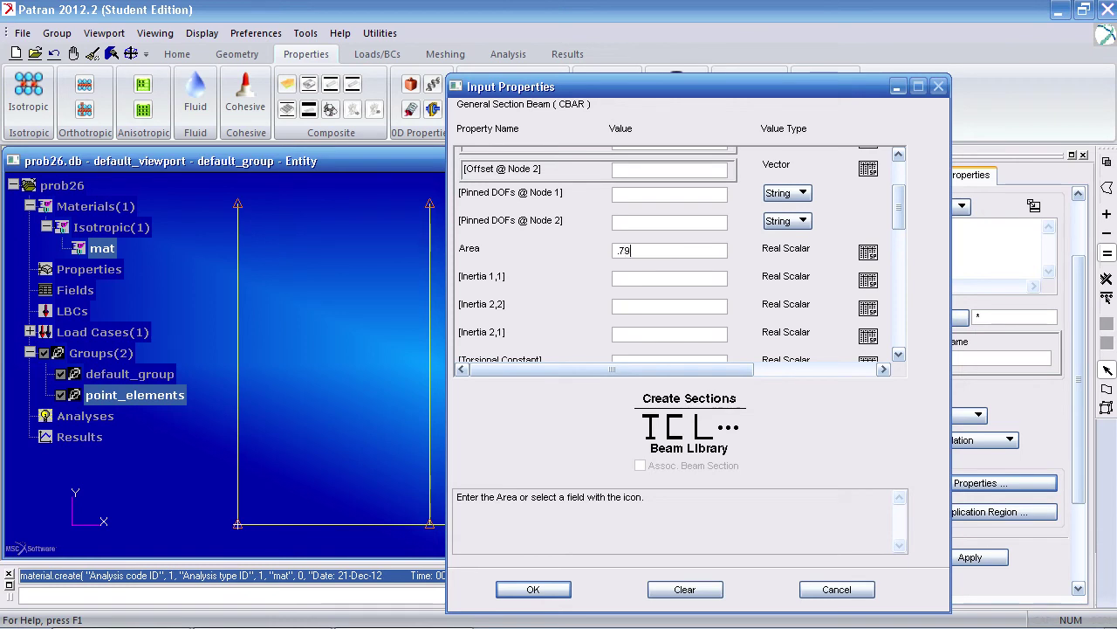
pyautogui.click(660, 277)
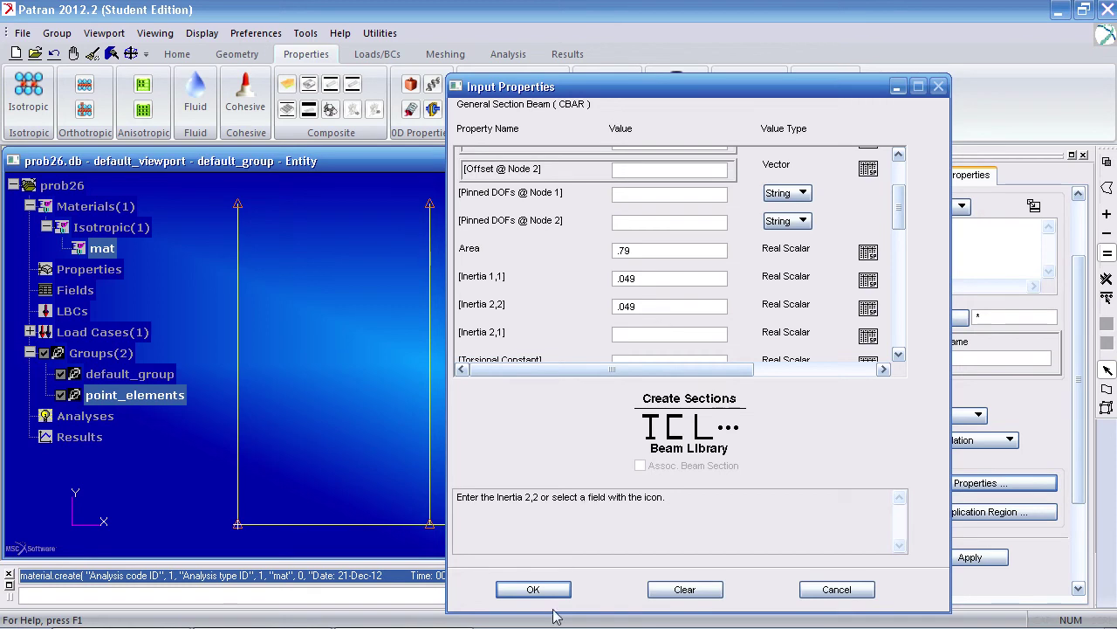
pyautogui.click(532, 589)
# Apply beam_prop to vertical beam elements 1–3 and create the property set.
pyautogui.click(931, 512)
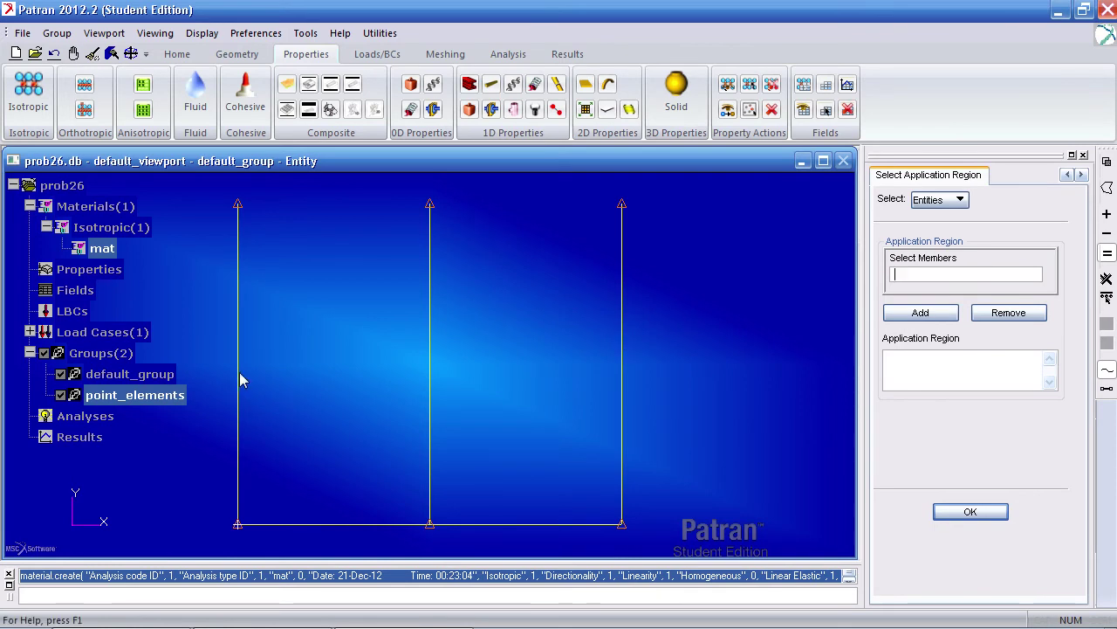
pyautogui.click(1107, 391)
pyautogui.moveTo(714, 327); pyautogui.dragTo(193, 416)
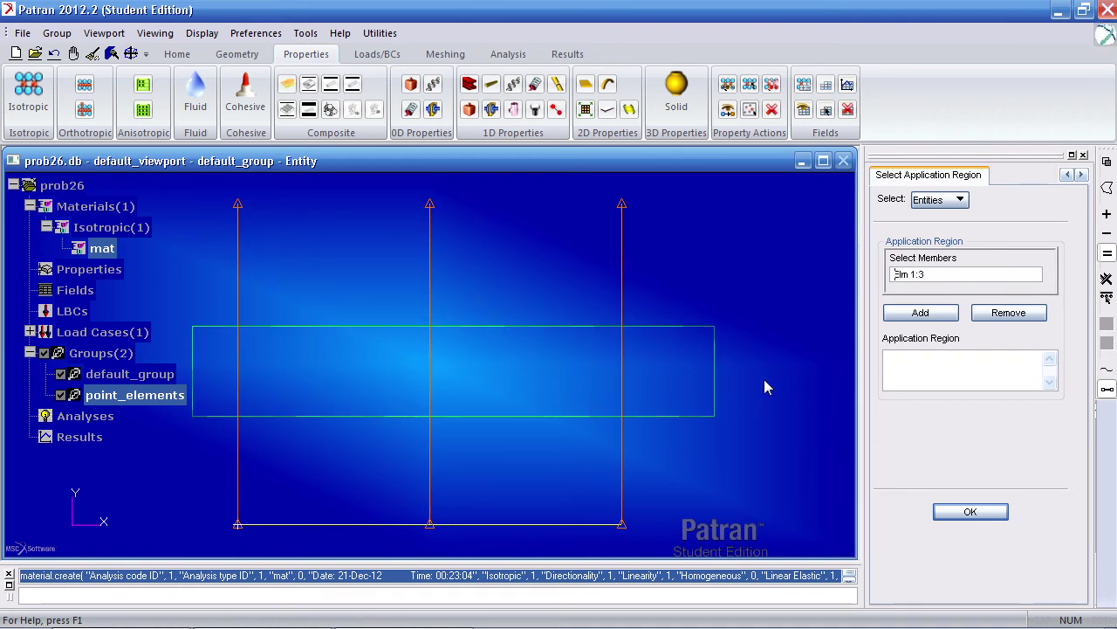
pyautogui.click(910, 315)
pyautogui.click(960, 511)
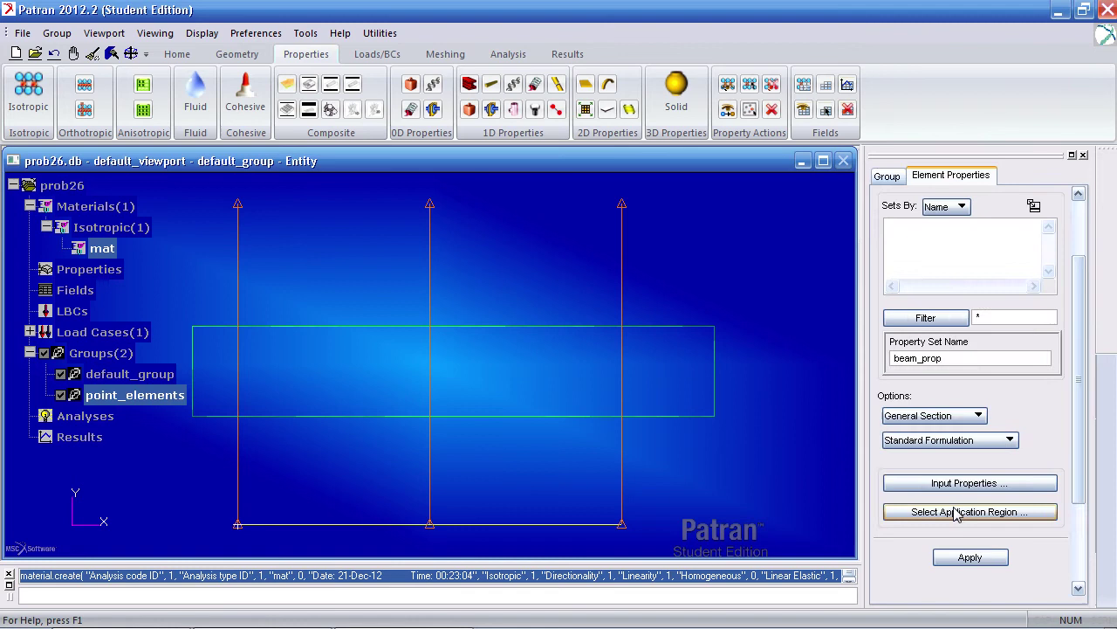
pyautogui.click(970, 557)
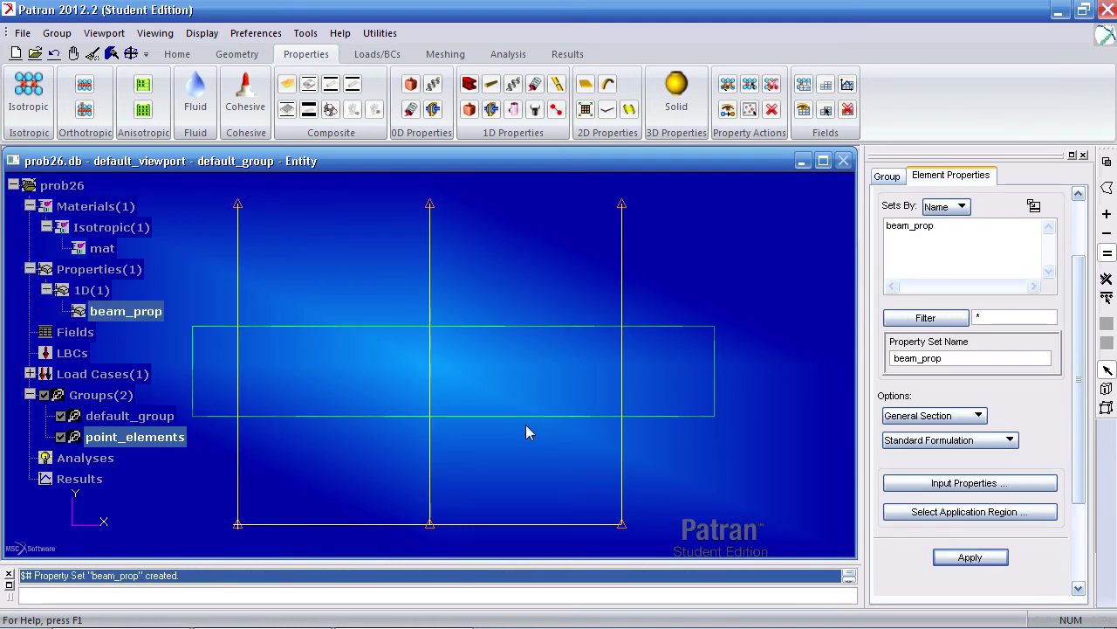
# Define a spring property named spring_prop with constant 500 and UX at both nodes.
pyautogui.click(516, 91)
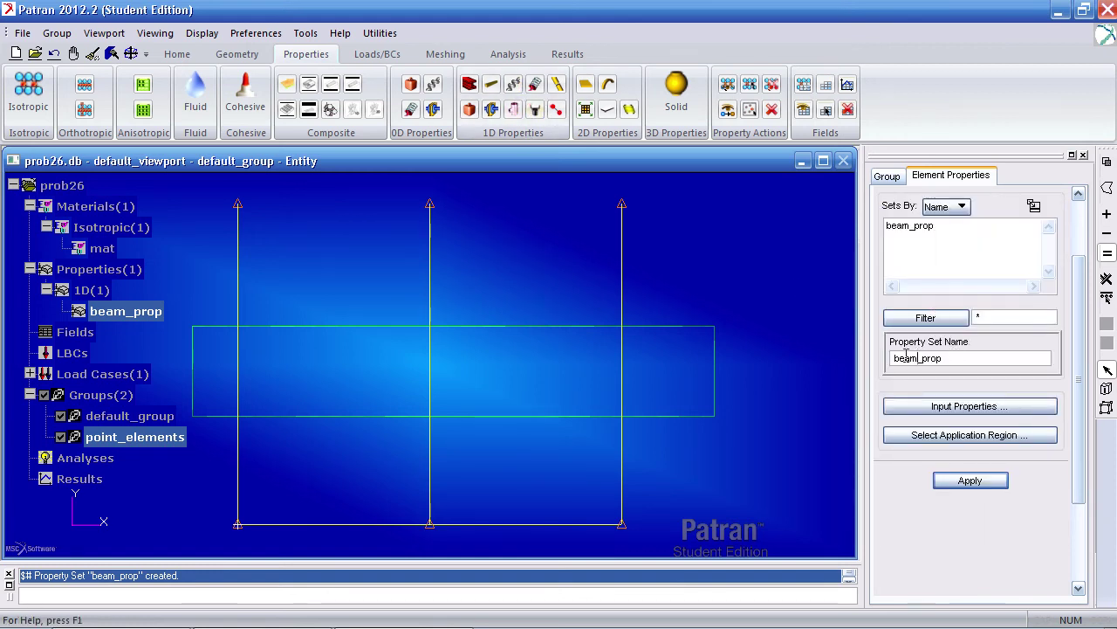
pyautogui.moveTo(911, 358); pyautogui.dragTo(892, 358)
pyautogui.write('spring')
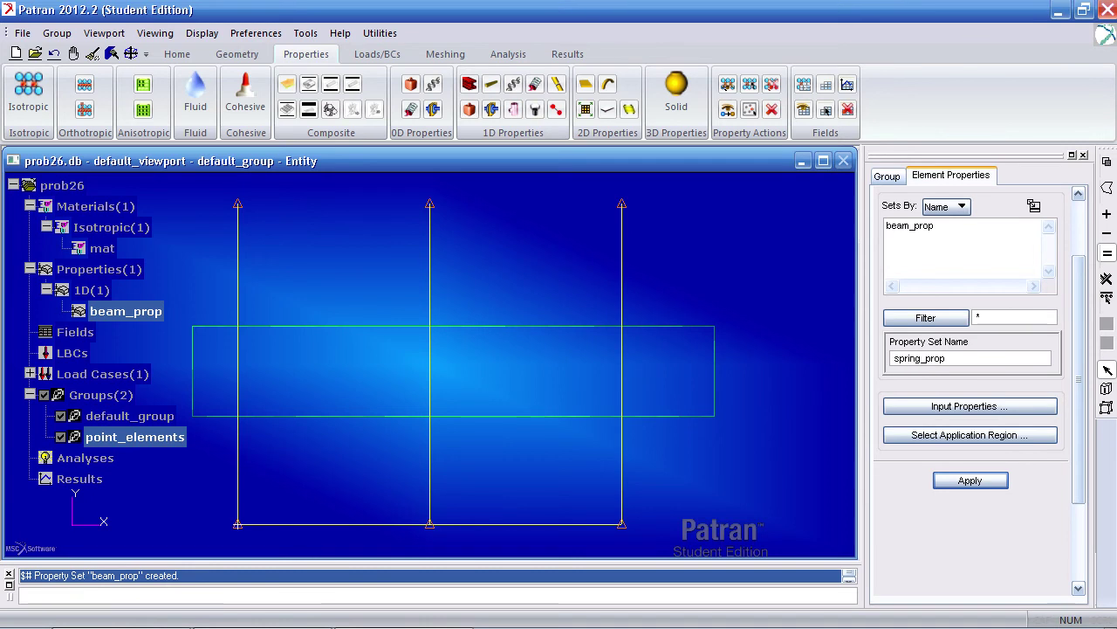
pyautogui.click(970, 406)
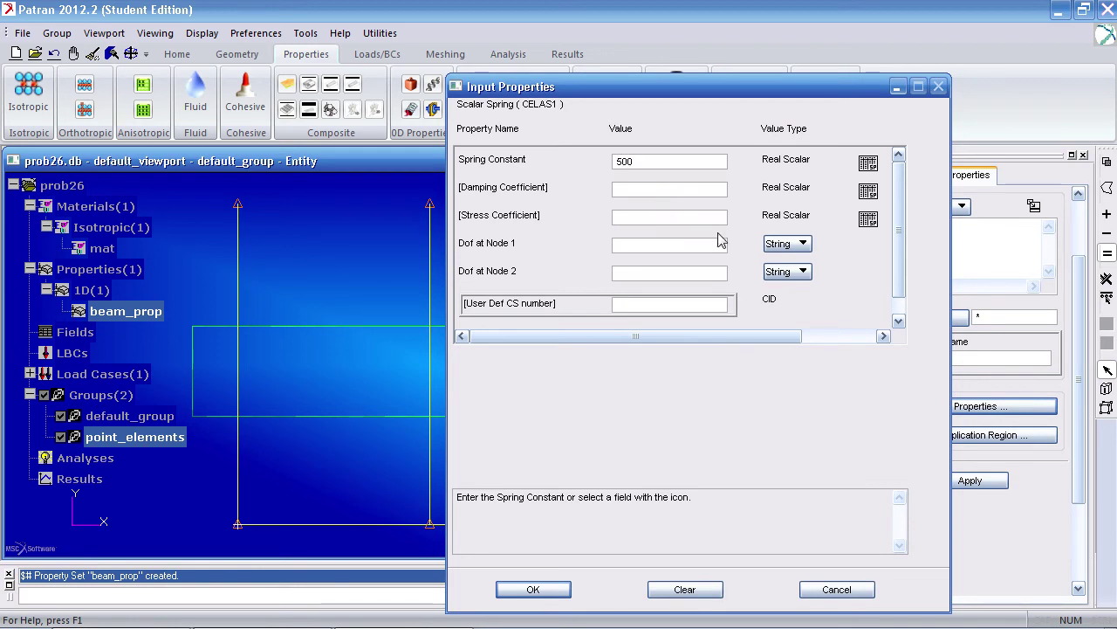
pyautogui.click(808, 248)
pyautogui.click(786, 266)
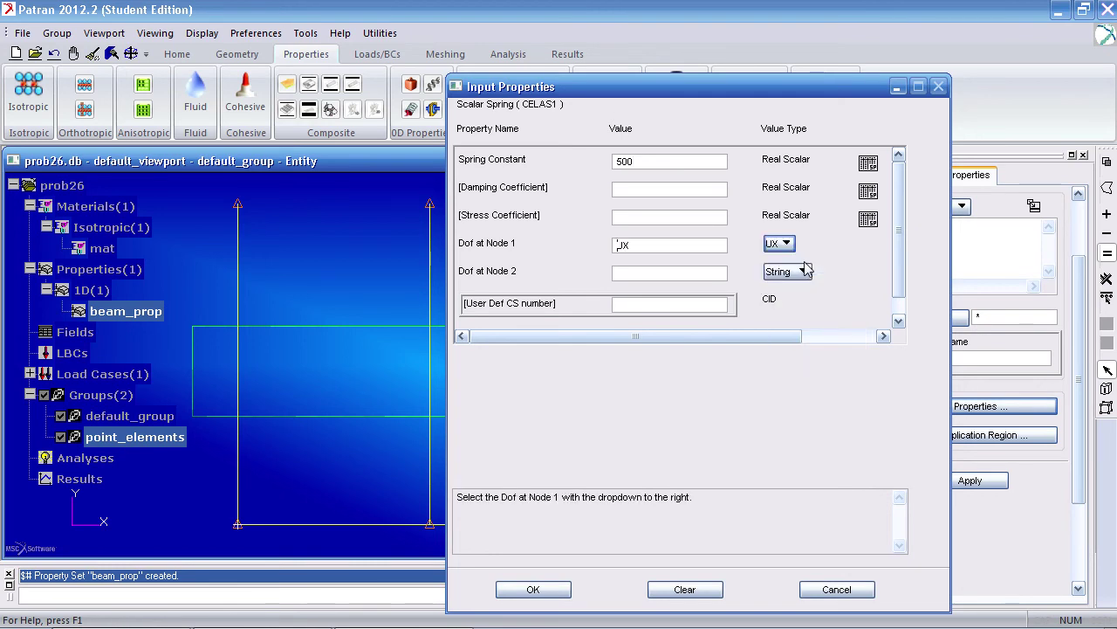
pyautogui.click(790, 273)
pyautogui.click(790, 294)
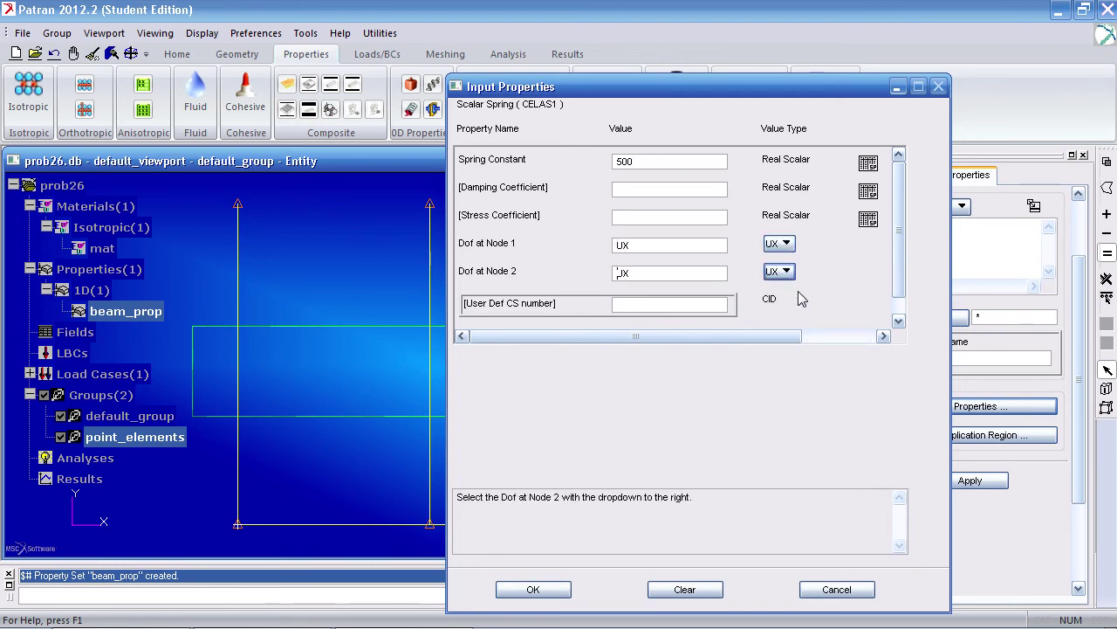
pyautogui.click(559, 589)
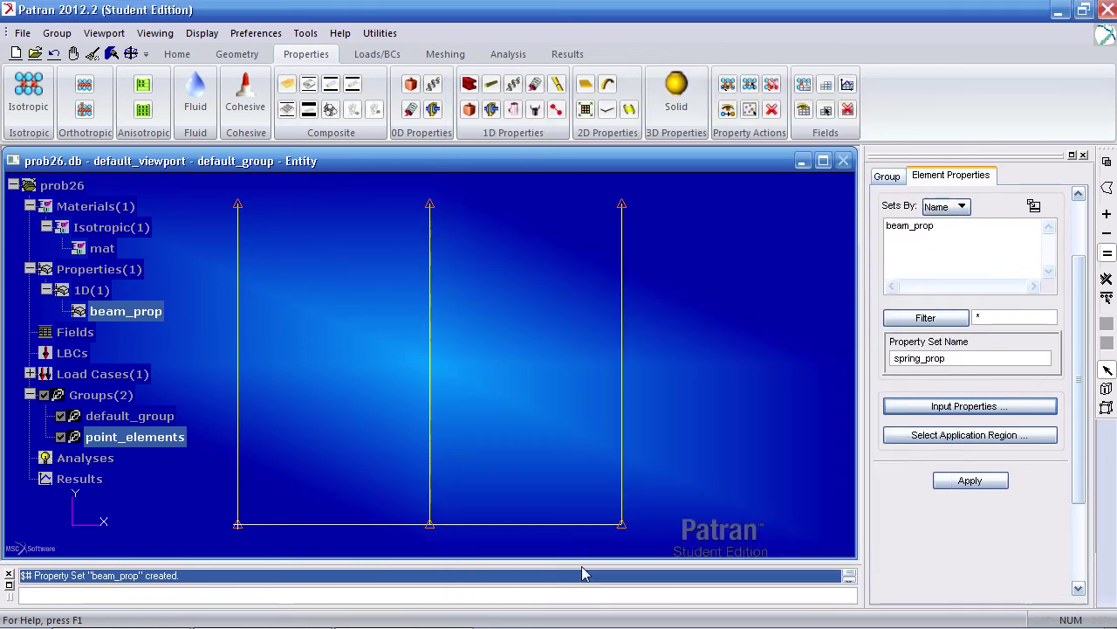
# Apply spring_prop to bottom elements 4 and 5 and create the set.
pyautogui.click(908, 436)
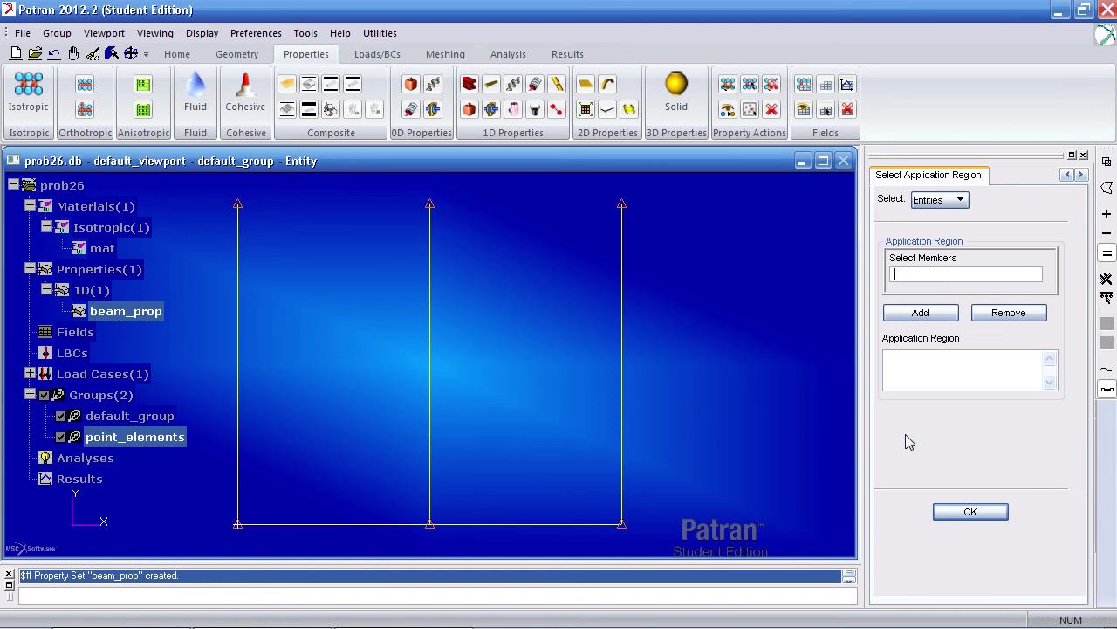
pyautogui.click(347, 527)
pyautogui.keyDown('shift'); pyautogui.click(492, 527); pyautogui.keyUp('shift')
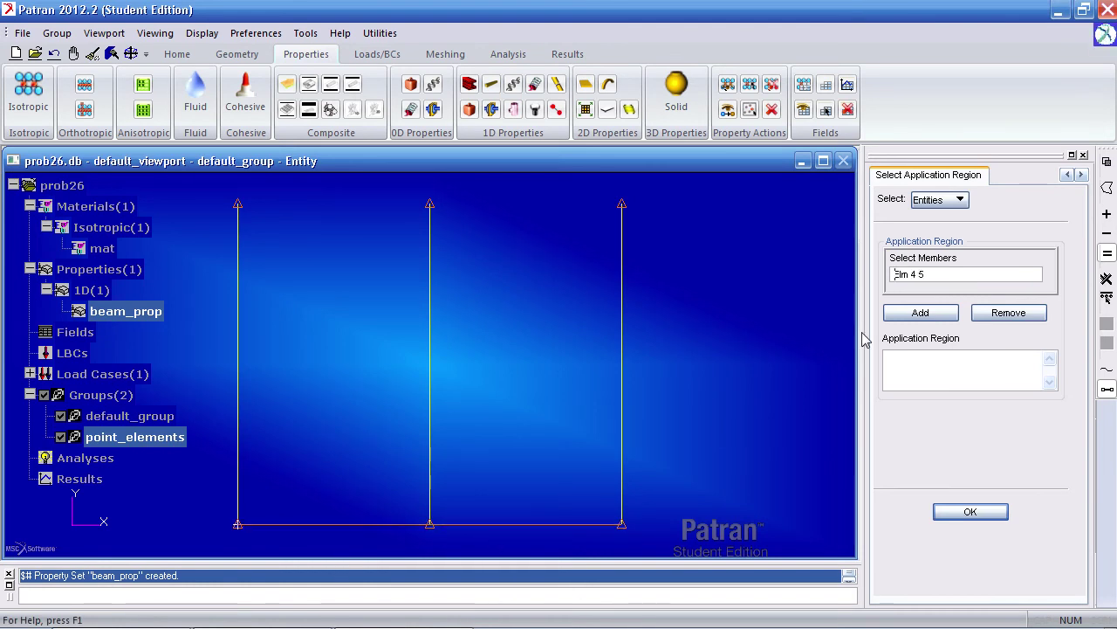
pyautogui.click(921, 312)
pyautogui.click(970, 511)
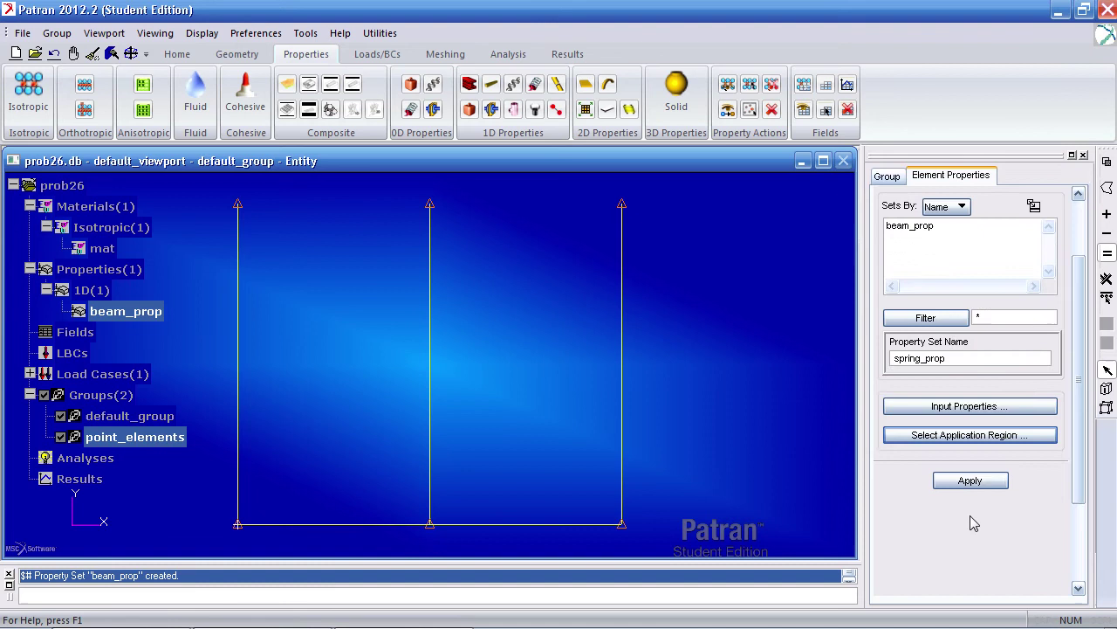
pyautogui.click(971, 482)
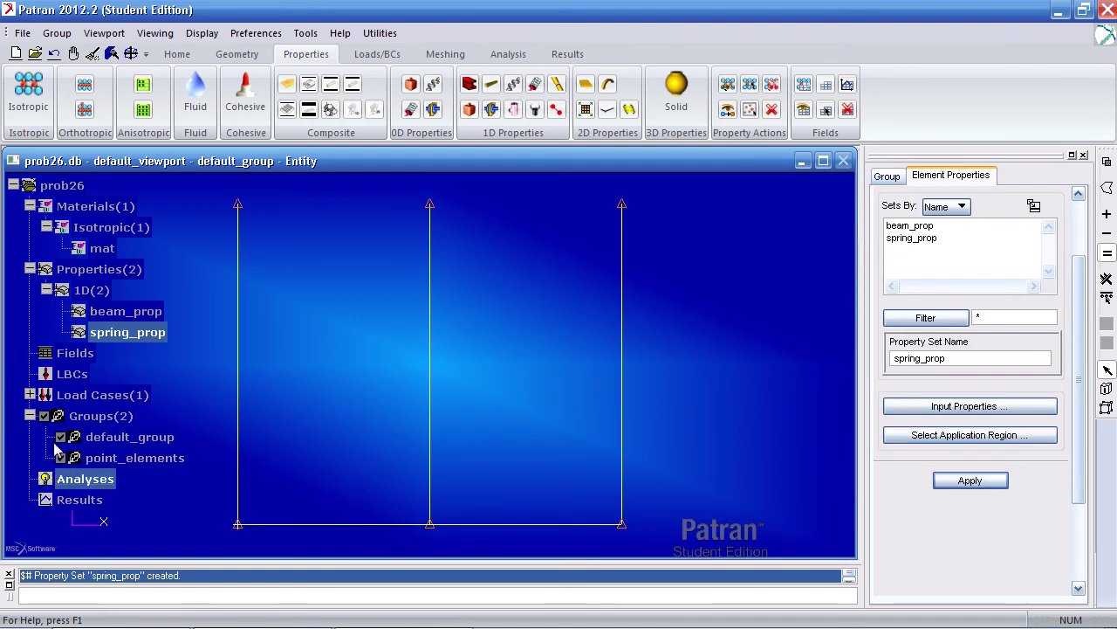
# Hide default_group so only the point_elements group is shown in the viewport.
pyautogui.click(61, 437)
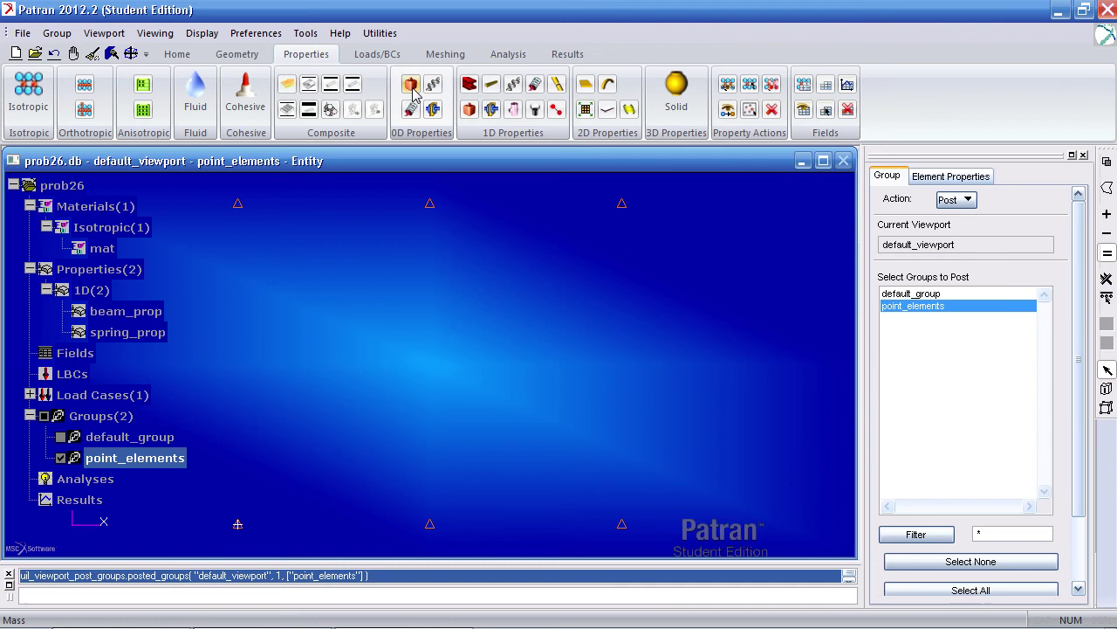
pyautogui.scroll(-3, 1087, 419)
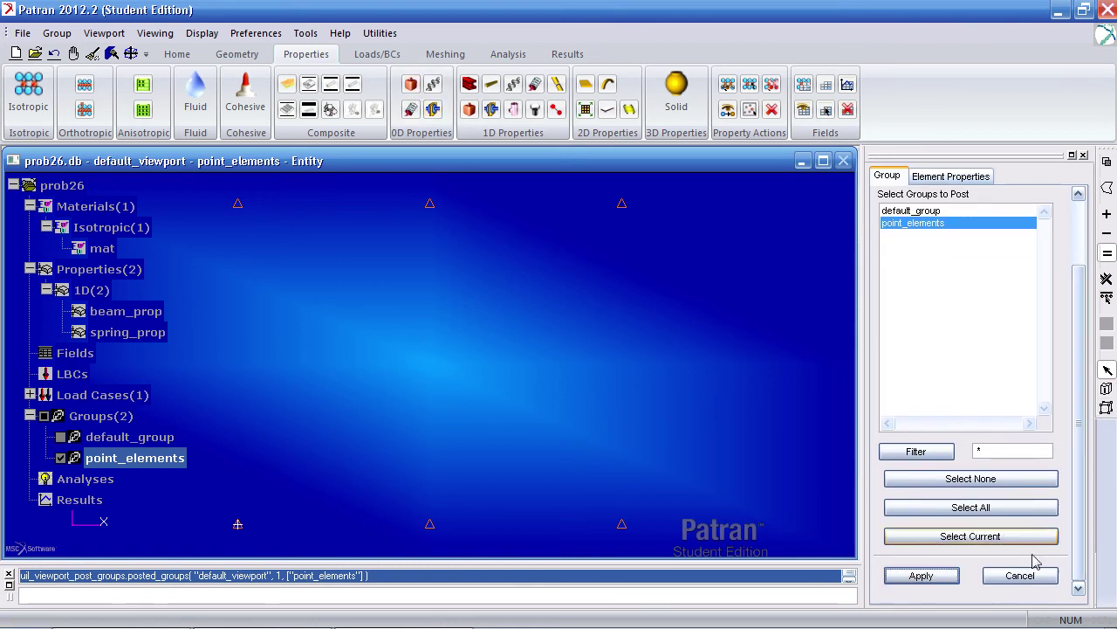
pyautogui.click(1039, 572)
pyautogui.scroll(3, 1074, 391)
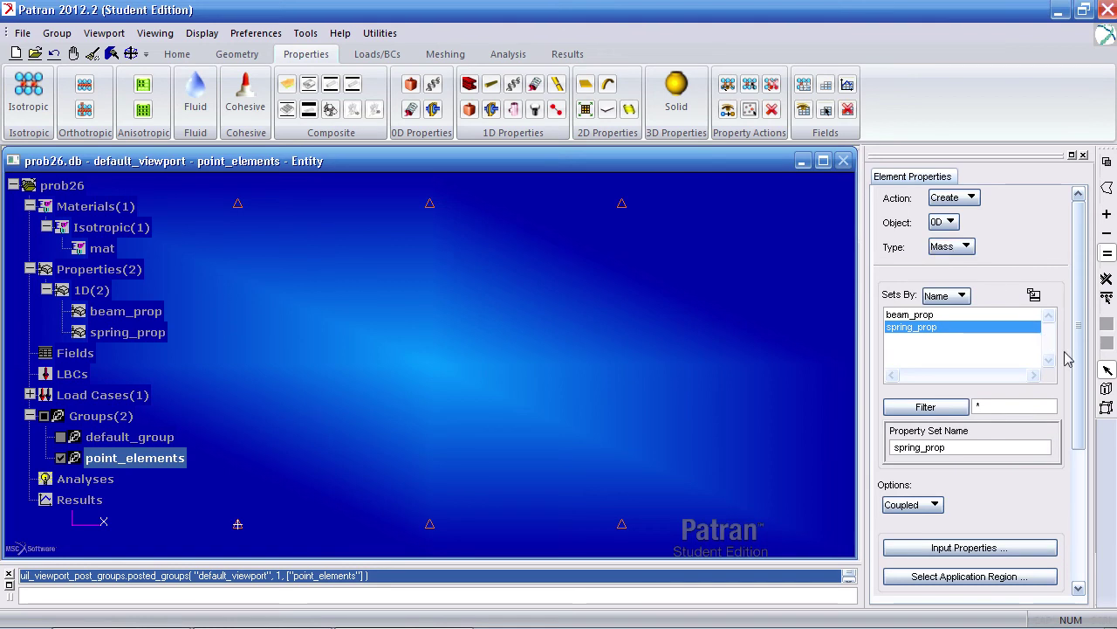
# Name the 0D property mass_prop, switch it from Coupled to Lumped, and enter mass .01.
pyautogui.scroll(-3, 1065, 357)
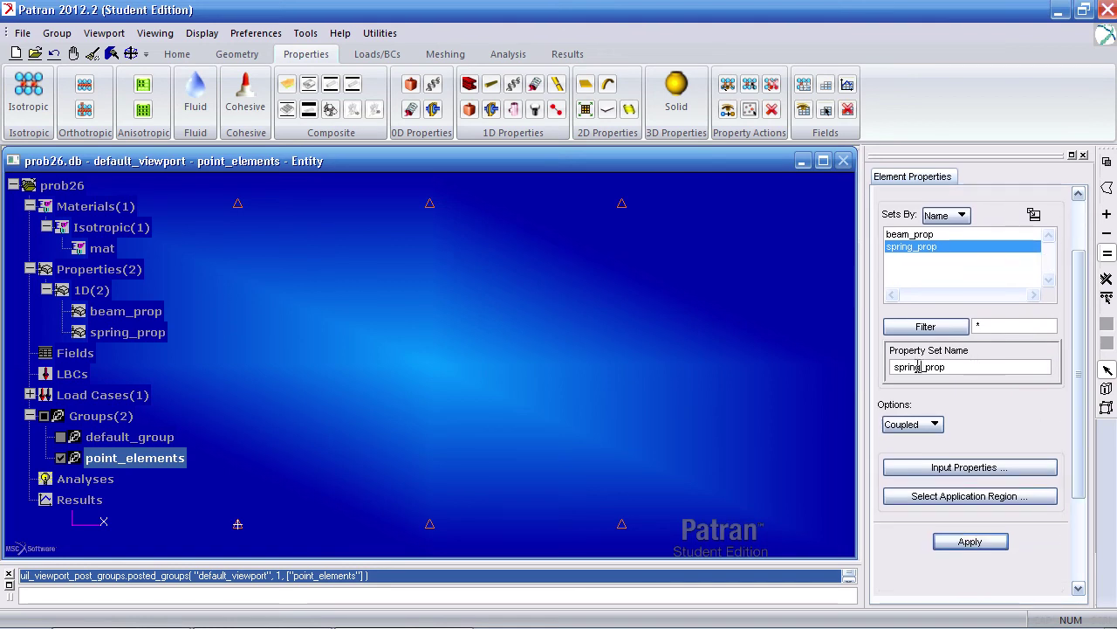
pyautogui.doubleClick(919, 367)
pyautogui.write('mass')
pyautogui.click(940, 468)
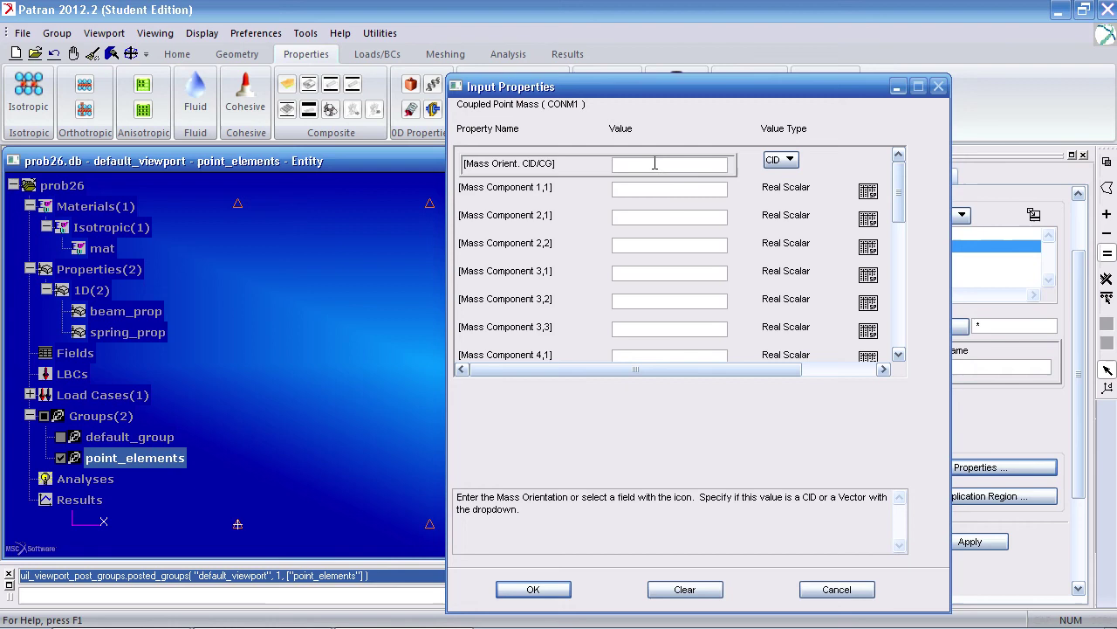
pyautogui.click(838, 589)
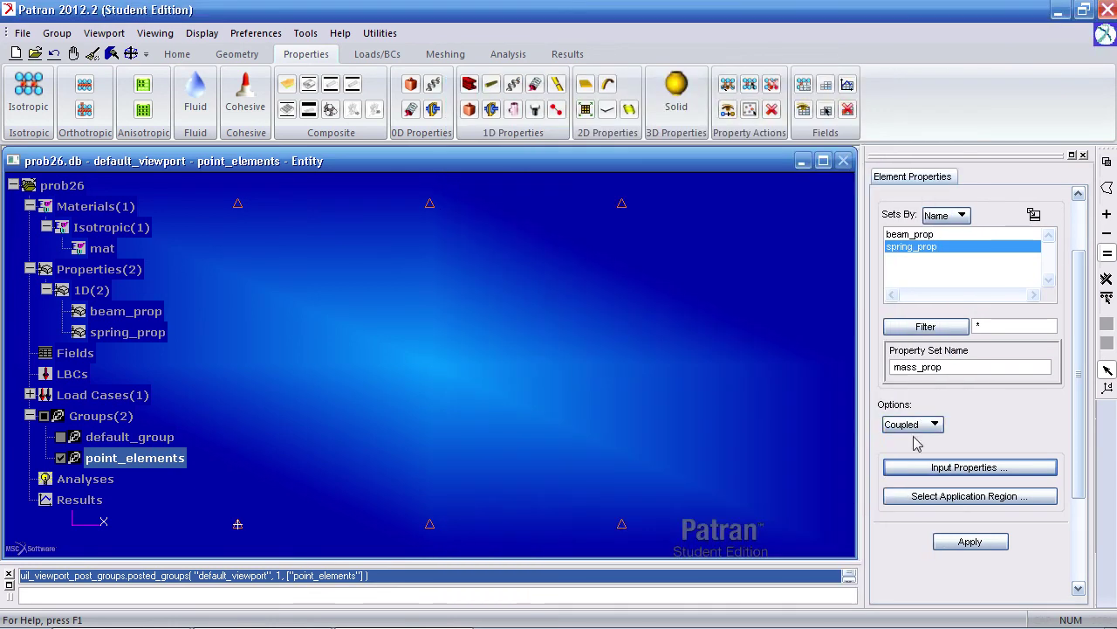
pyautogui.click(912, 424)
pyautogui.click(916, 463)
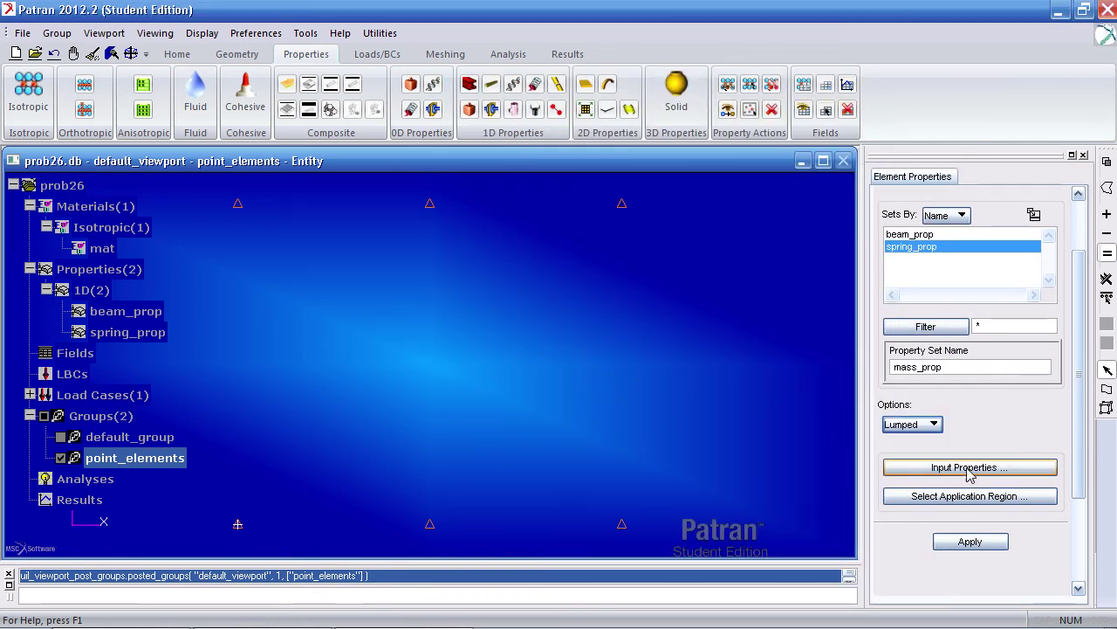
pyautogui.click(932, 469)
pyautogui.click(677, 162)
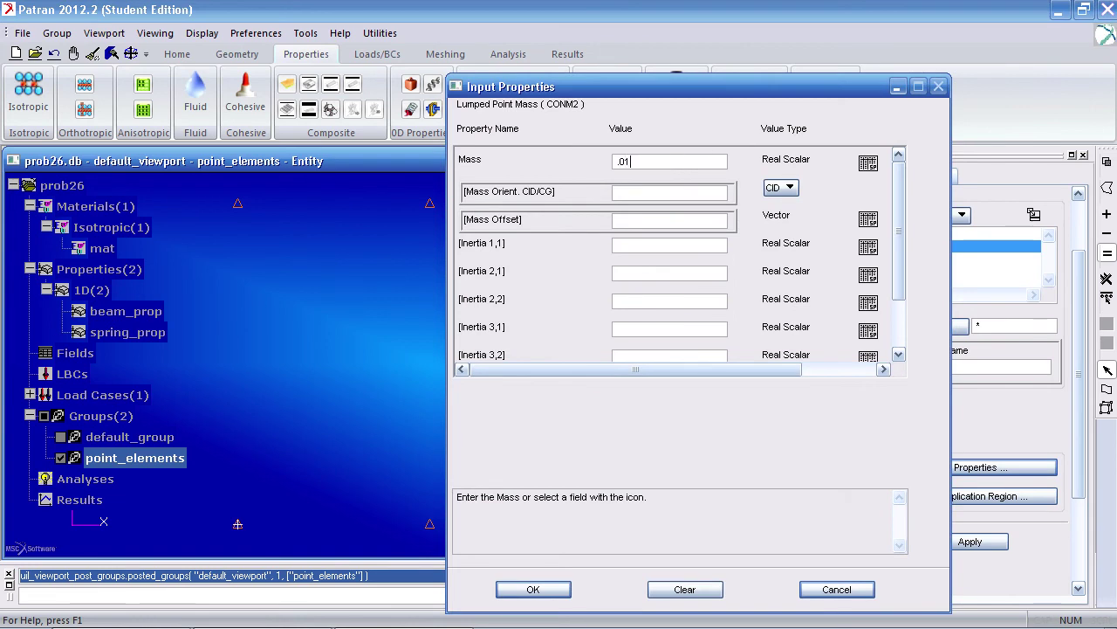
pyautogui.click(532, 588)
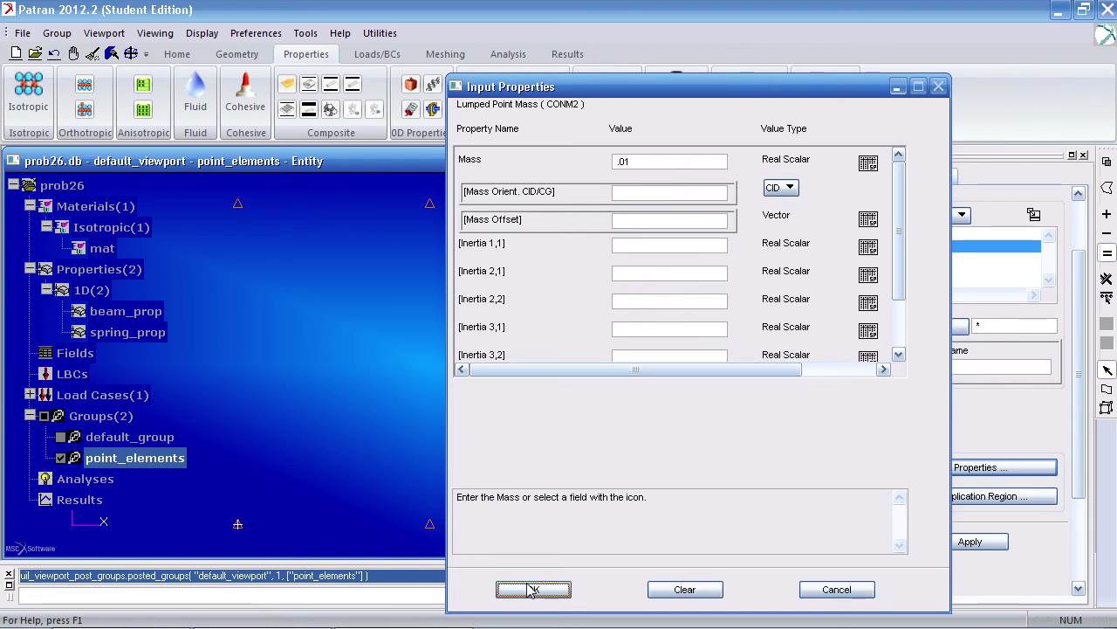
# Apply mass_prop to bottom-row point elements 6–8 and create the property set.
pyautogui.click(908, 496)
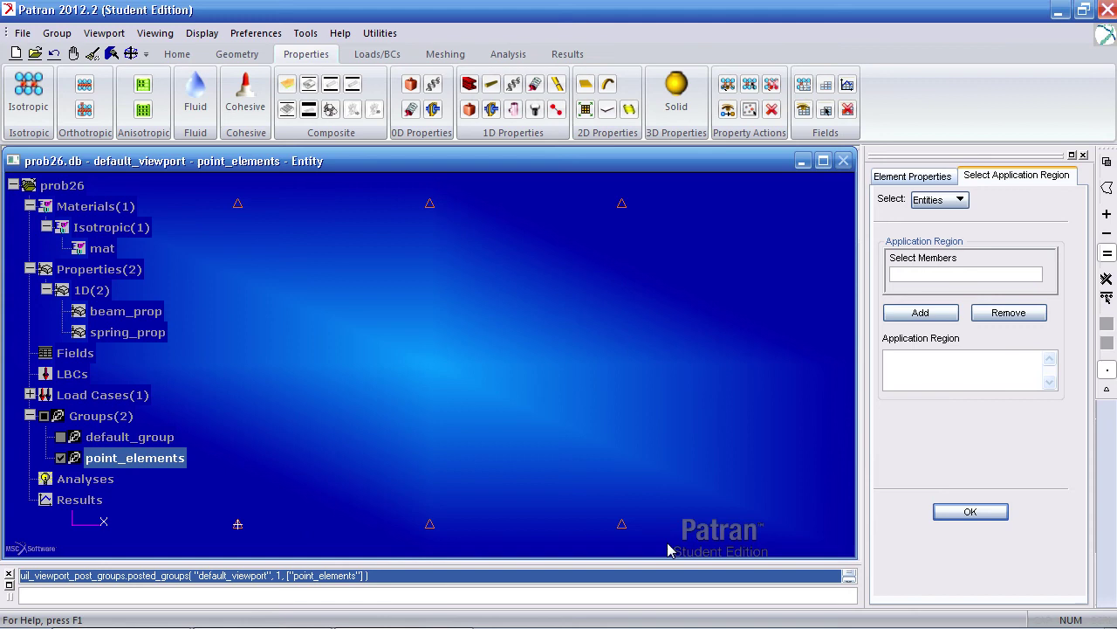
pyautogui.click(1107, 392)
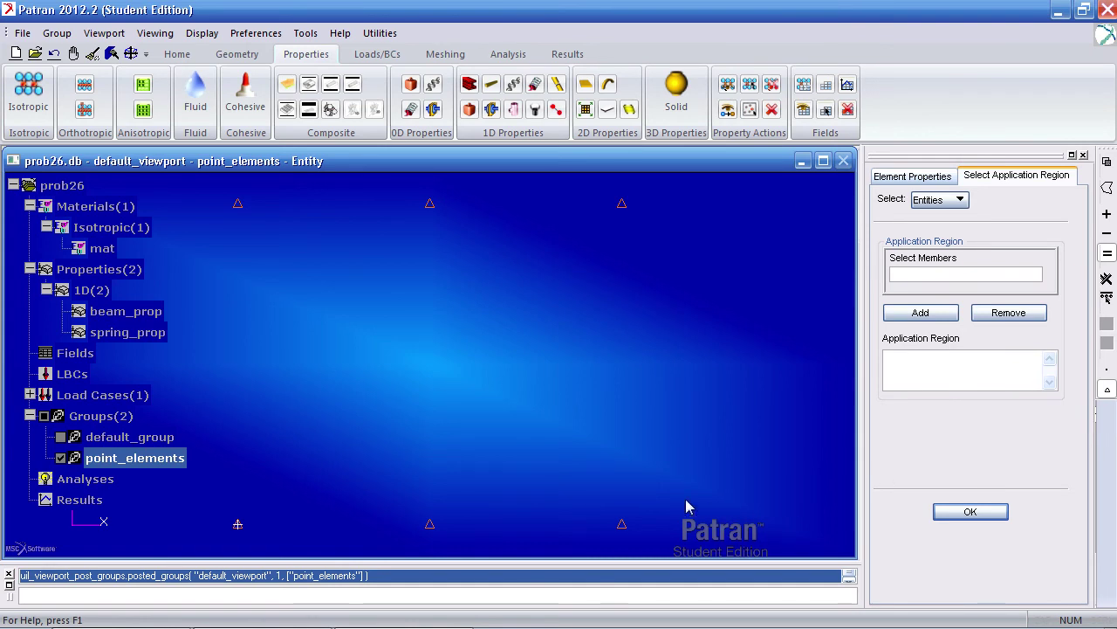
pyautogui.moveTo(199, 565); pyautogui.dragTo(676, 501)
pyautogui.click(906, 314)
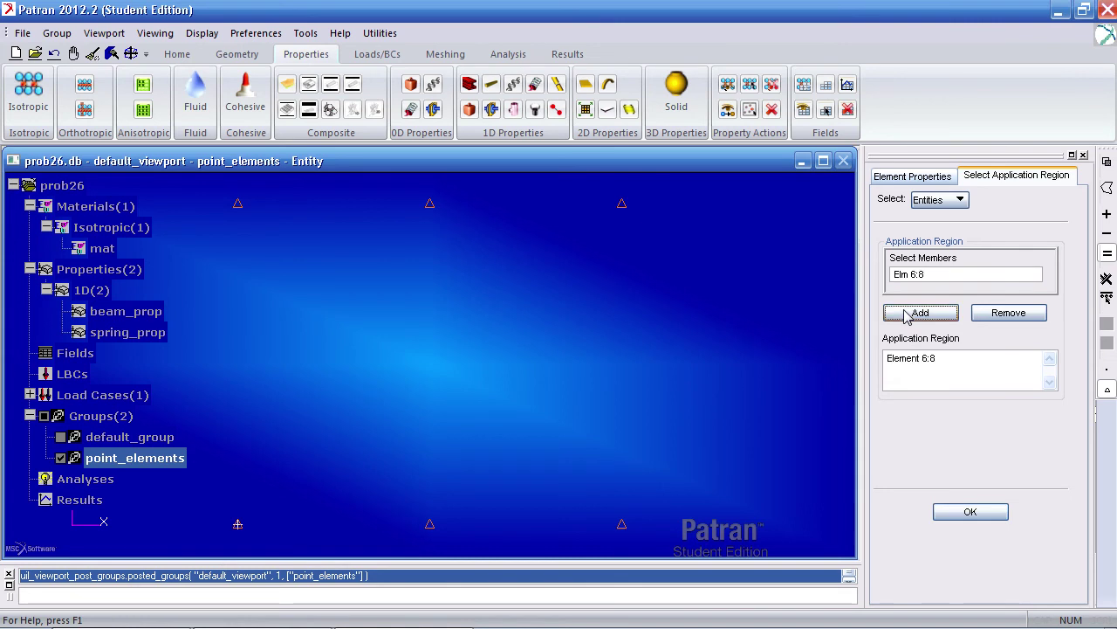
pyautogui.click(958, 515)
pyautogui.click(967, 541)
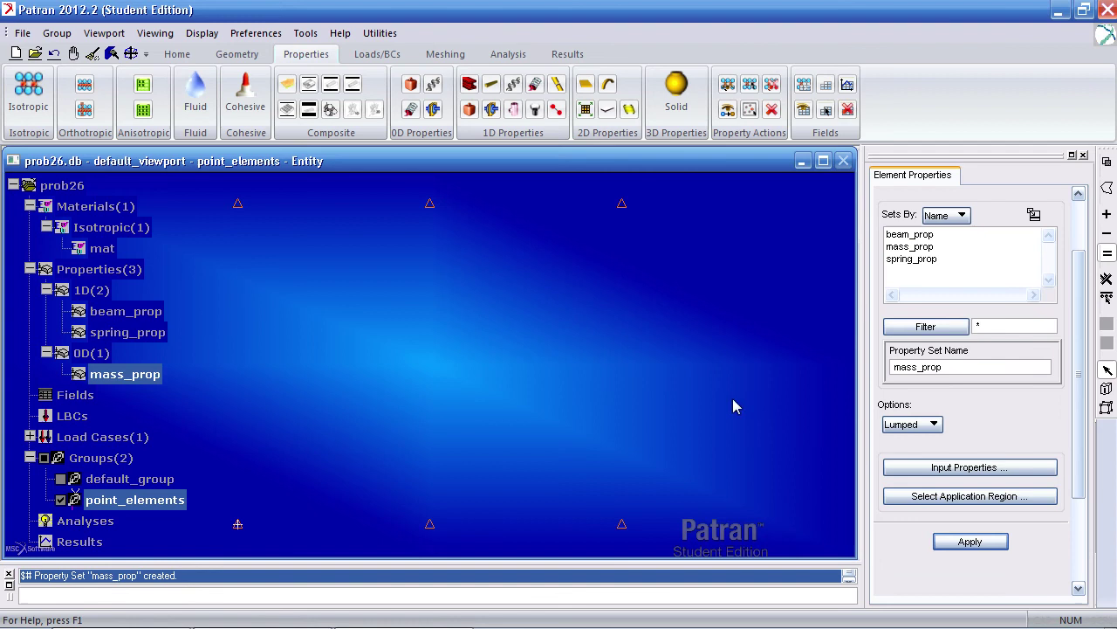
# Define grounded damper damper_prop_9 with damping coefficient 20 on degree of freedom RZ.
pyautogui.click(411, 116)
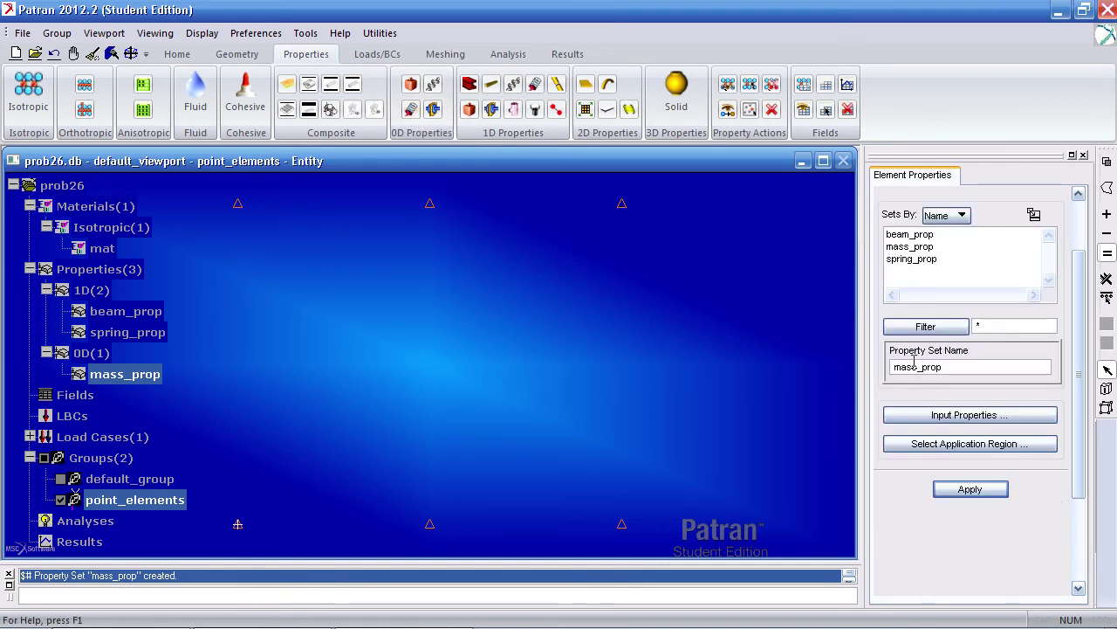
pyautogui.moveTo(914, 365); pyautogui.dragTo(859, 370)
pyautogui.write('damper')
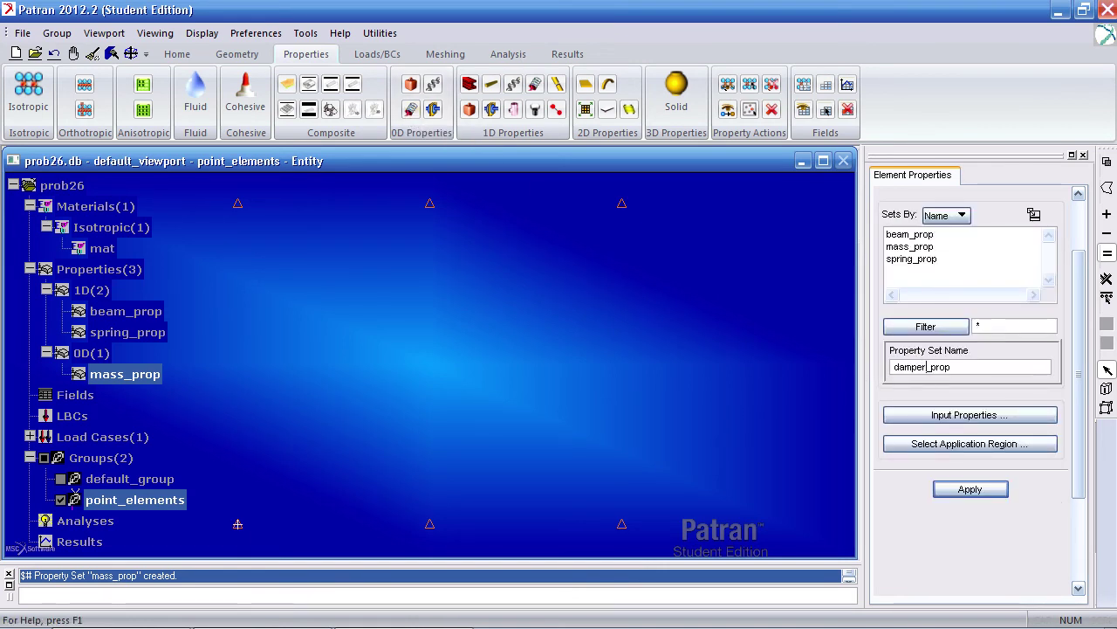
pyautogui.click(953, 416)
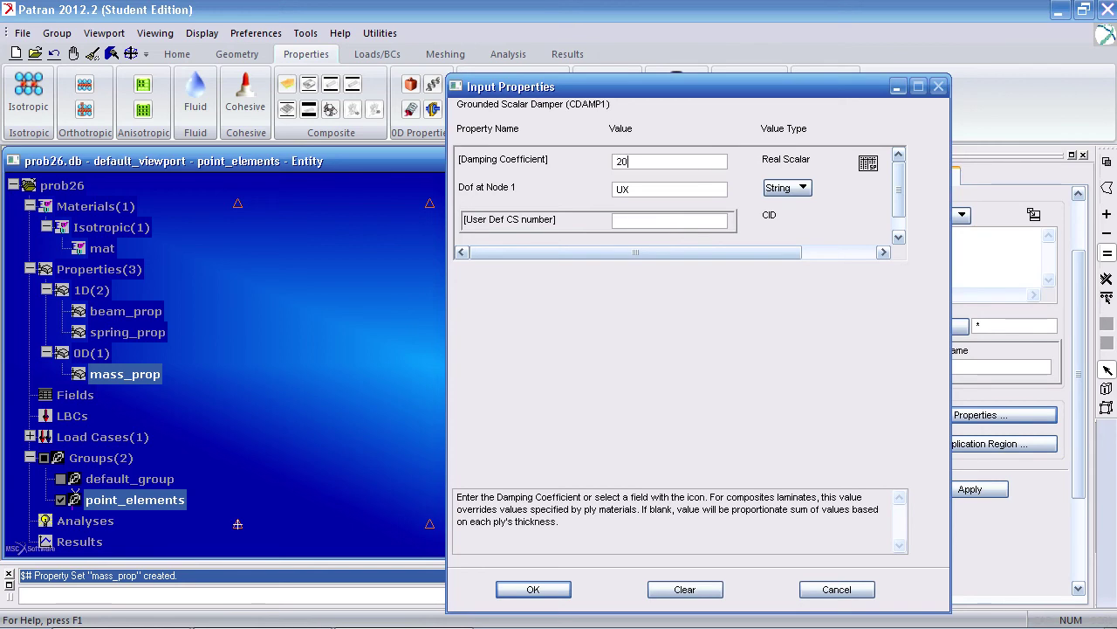
pyautogui.click(535, 589)
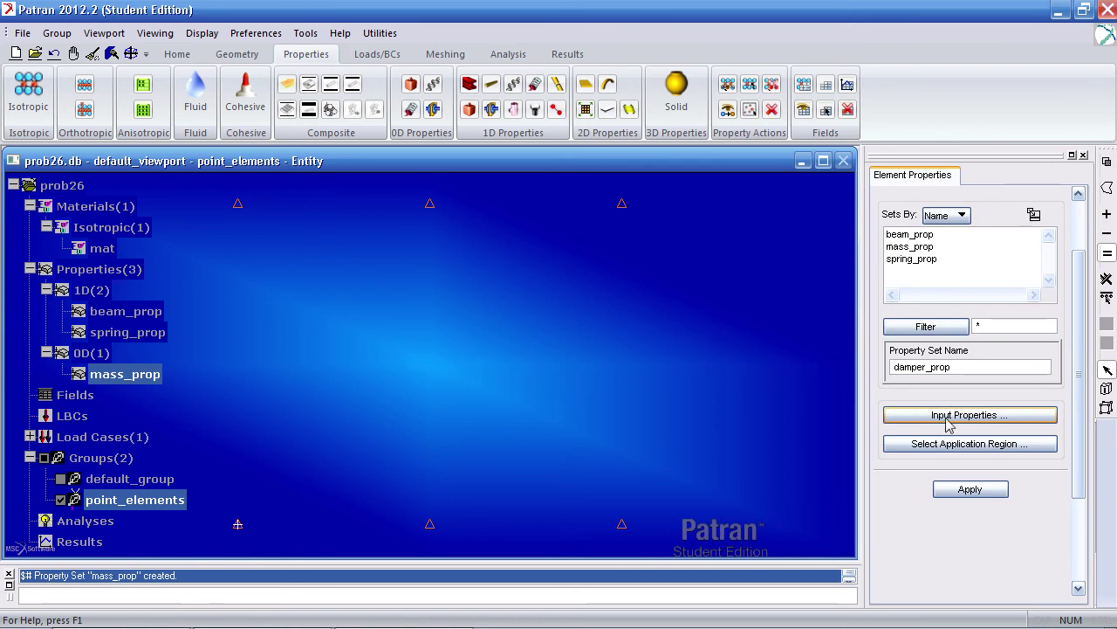
pyautogui.click(950, 416)
pyautogui.click(803, 189)
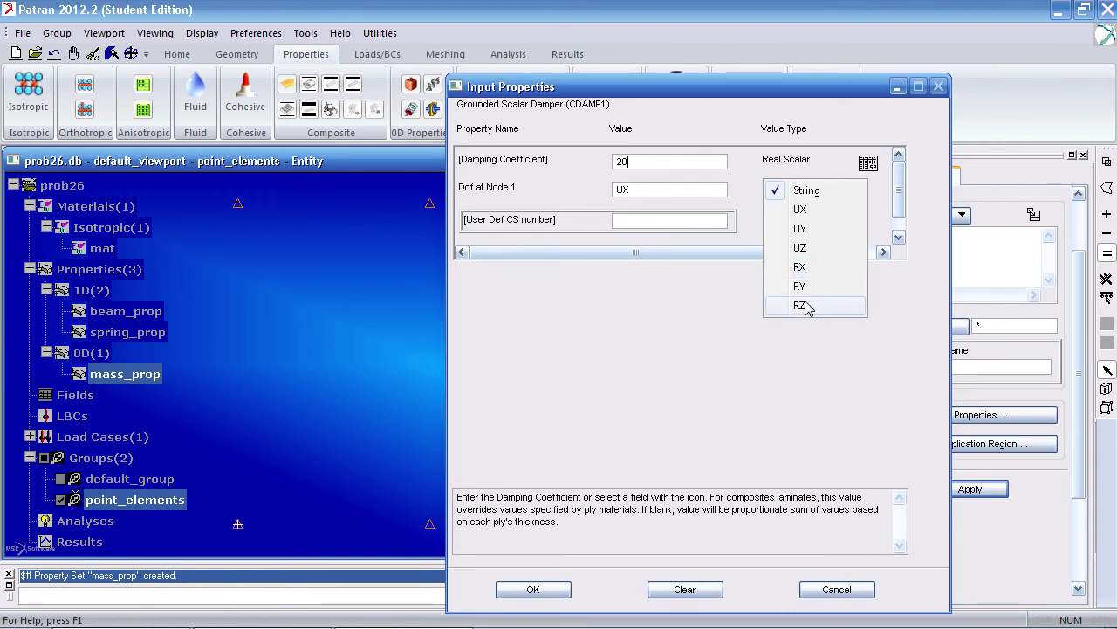
pyautogui.click(805, 304)
pyautogui.doubleClick(630, 188)
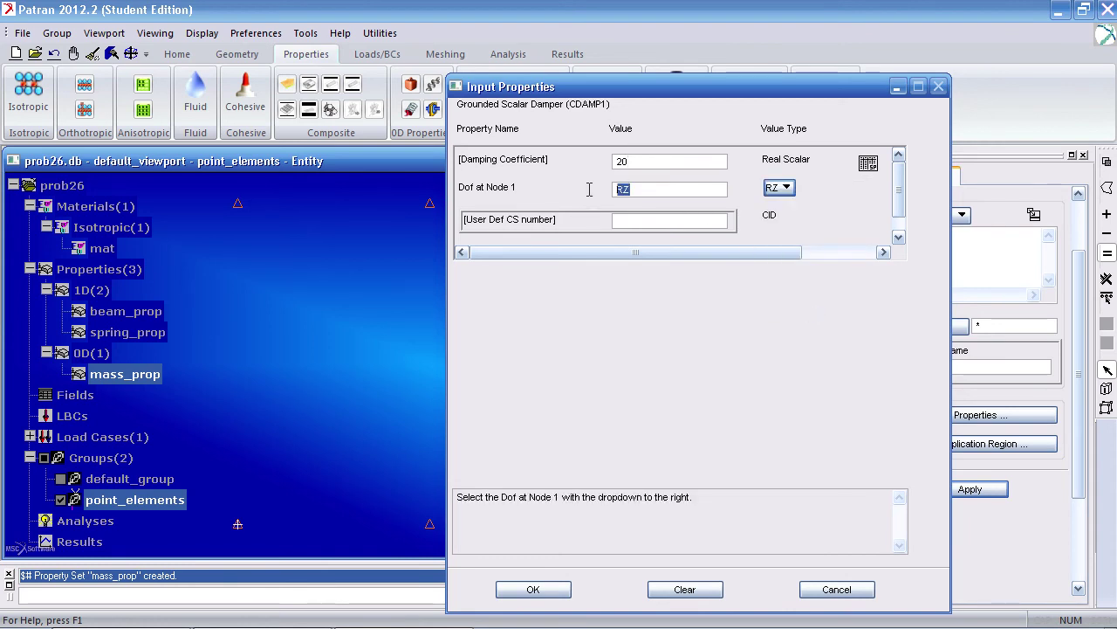
pyautogui.click(534, 589)
# Set Element 9 as the application region for damper_prop_9.
pyautogui.click(904, 449)
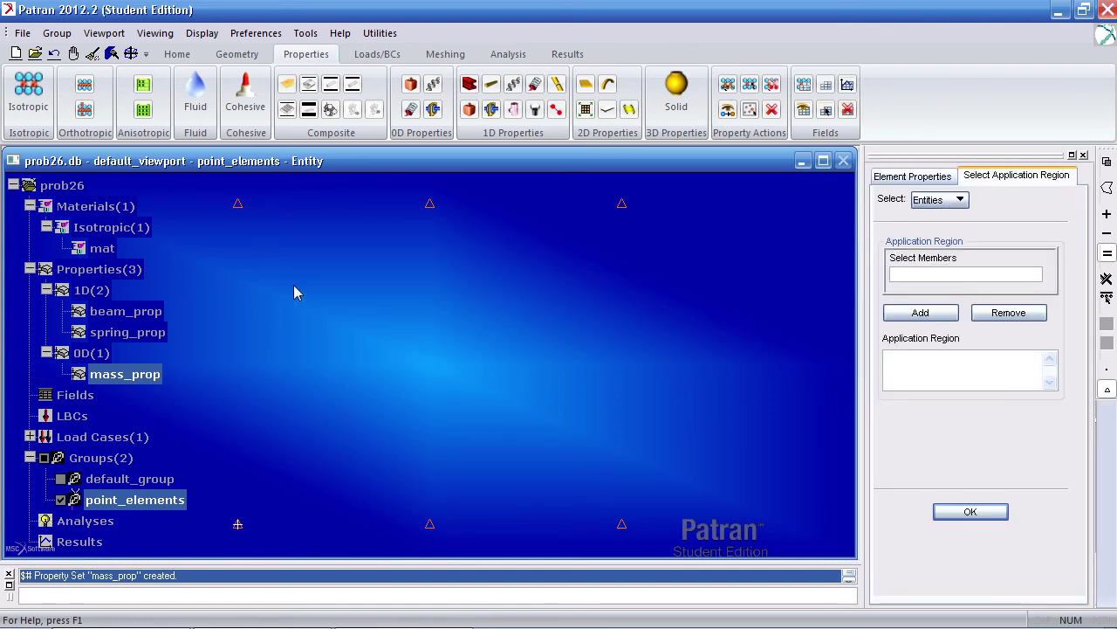
pyautogui.click(236, 206)
pyautogui.click(893, 312)
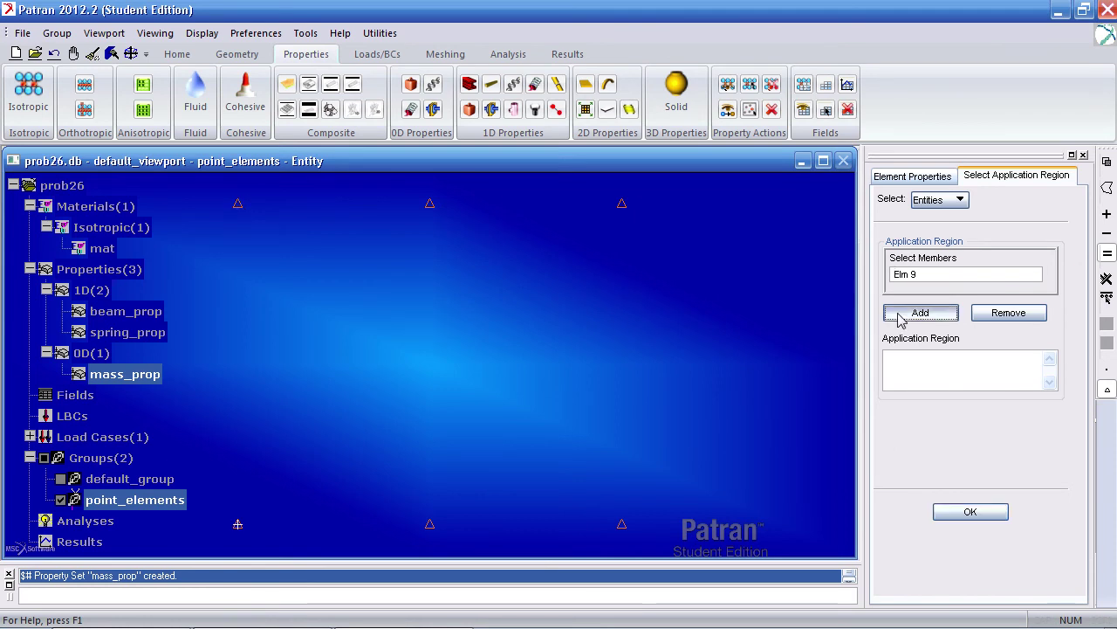
pyautogui.click(974, 511)
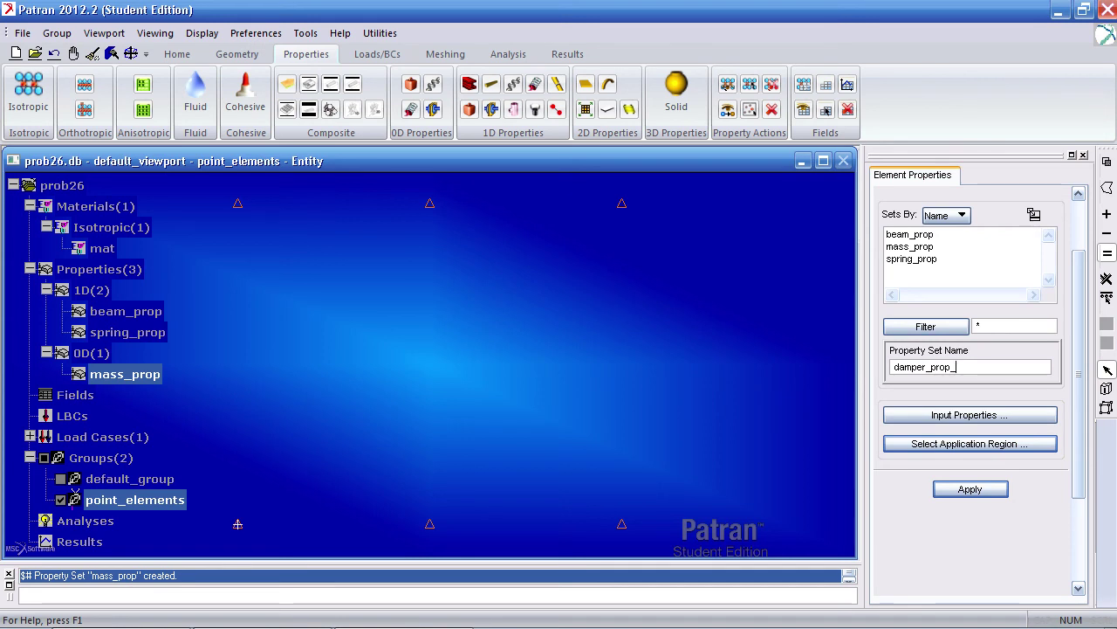
pyautogui.doubleClick(975, 367)
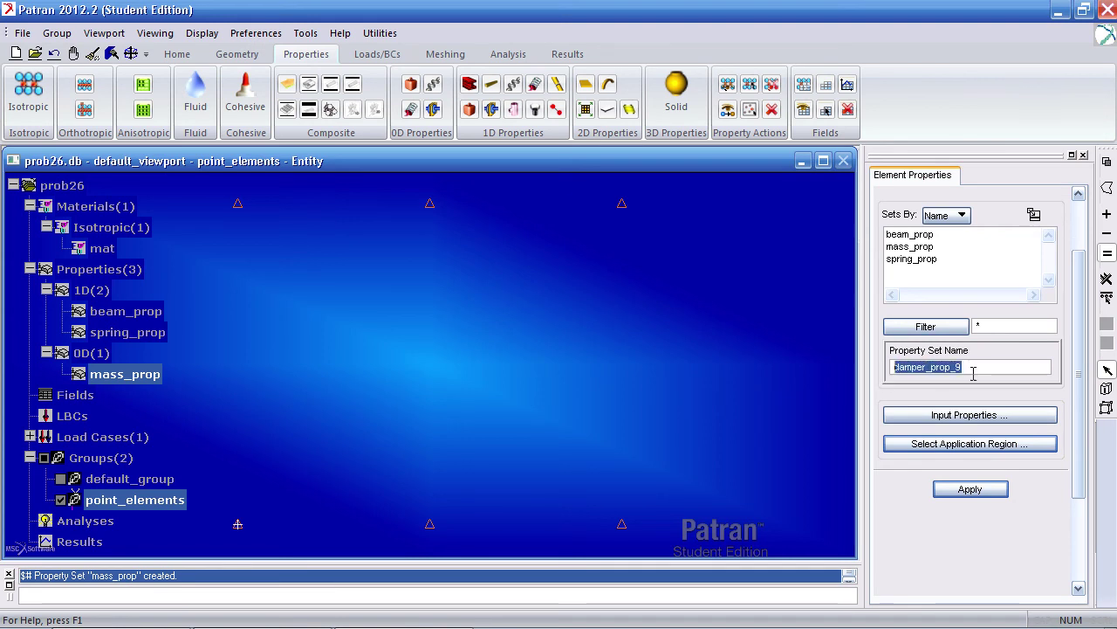
# Create damper_prop_9, then damper_prop_10 with coefficient 60 applied to Element 10.
pyautogui.click(996, 494)
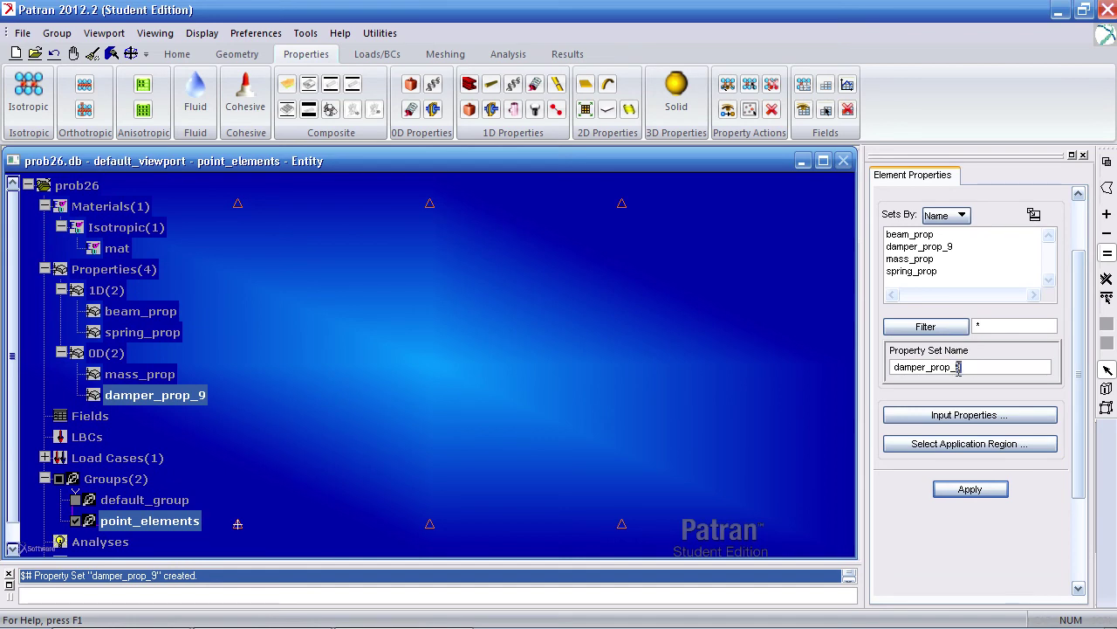
pyautogui.click(986, 414)
pyautogui.doubleClick(625, 162)
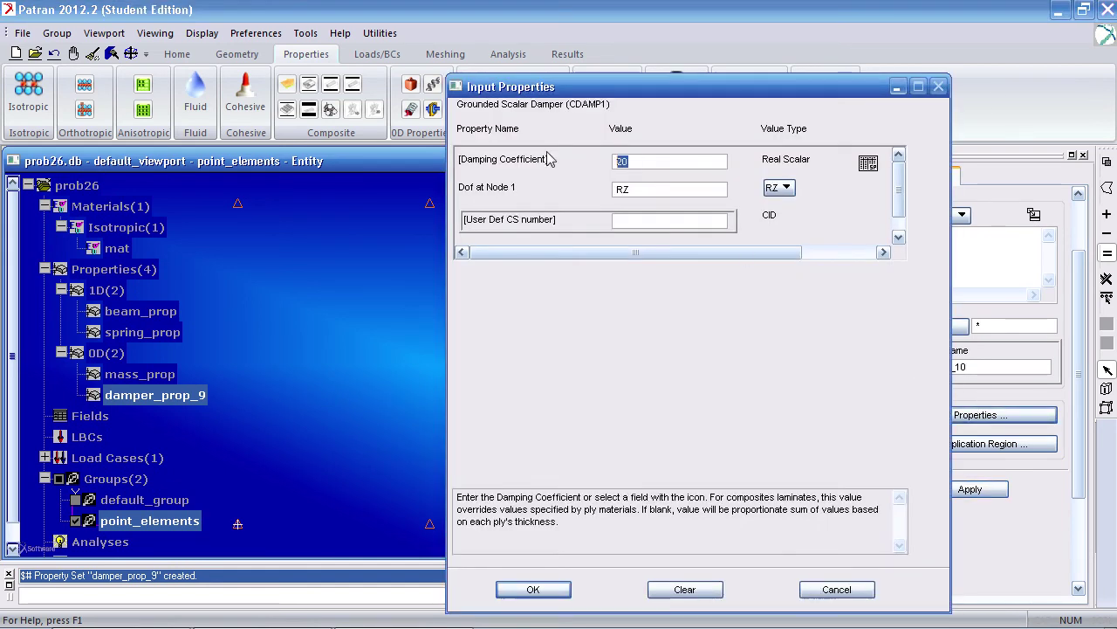
pyautogui.write('6')
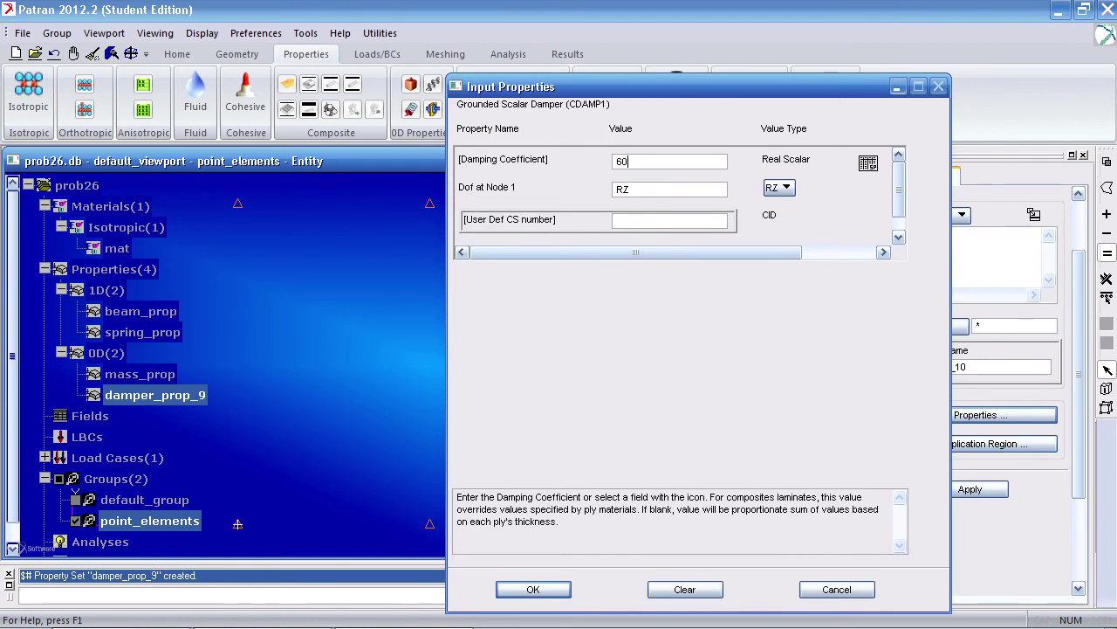
pyautogui.click(528, 589)
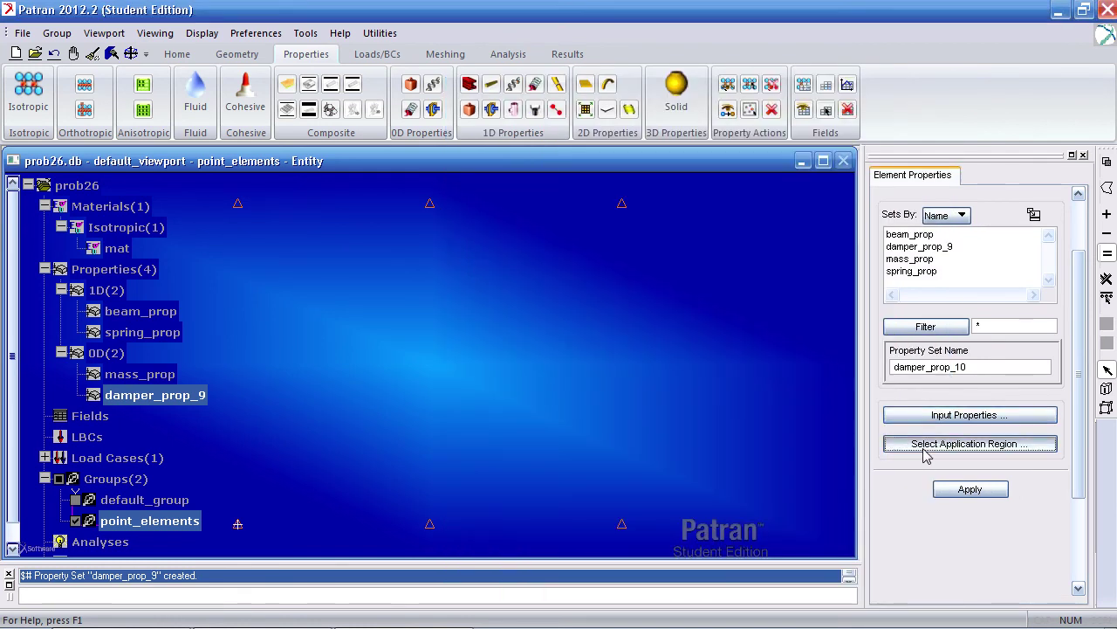
pyautogui.click(924, 447)
pyautogui.click(426, 201)
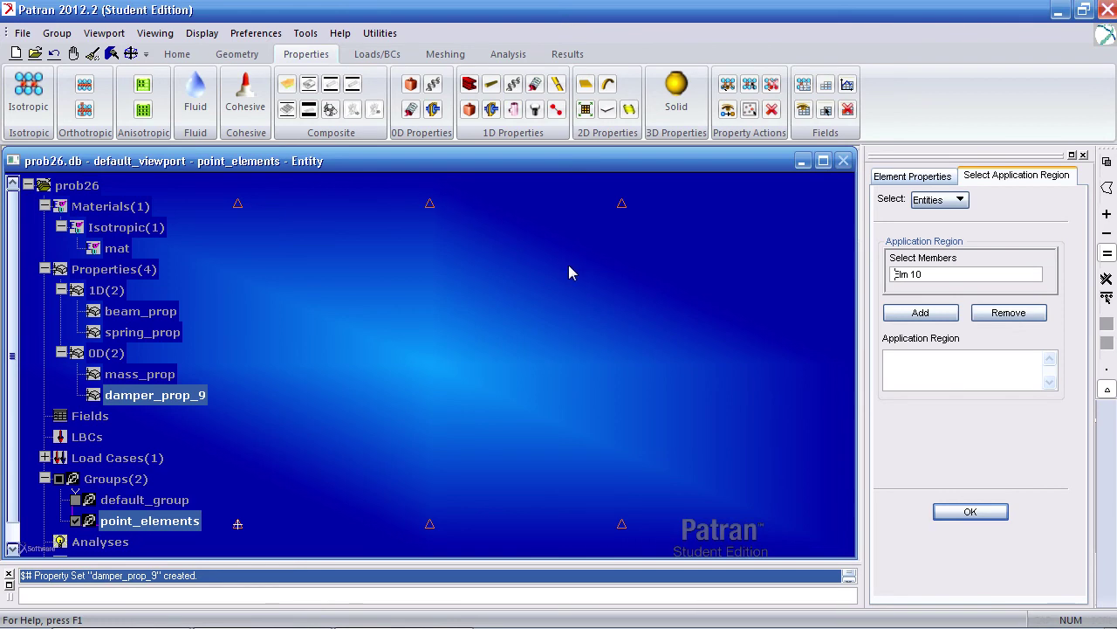
pyautogui.click(930, 312)
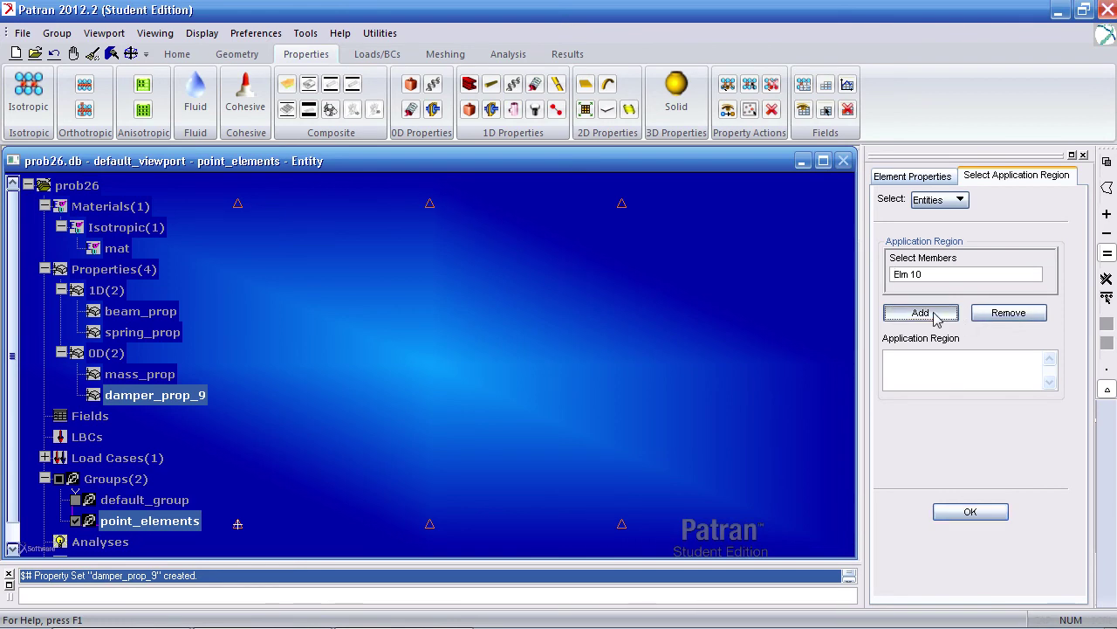
pyautogui.click(969, 510)
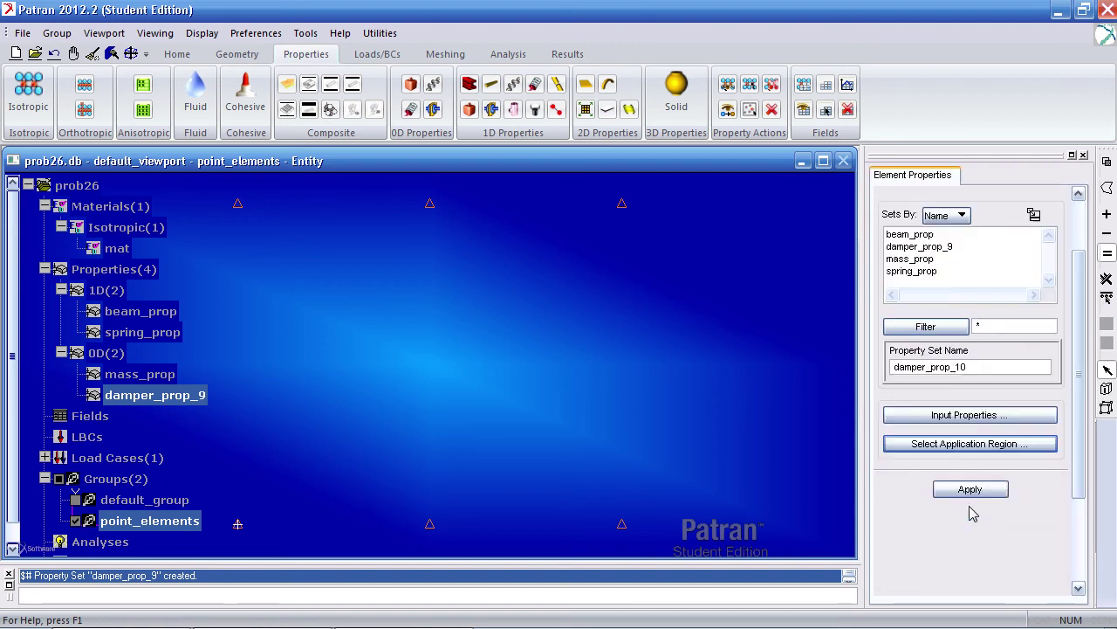
pyautogui.click(971, 489)
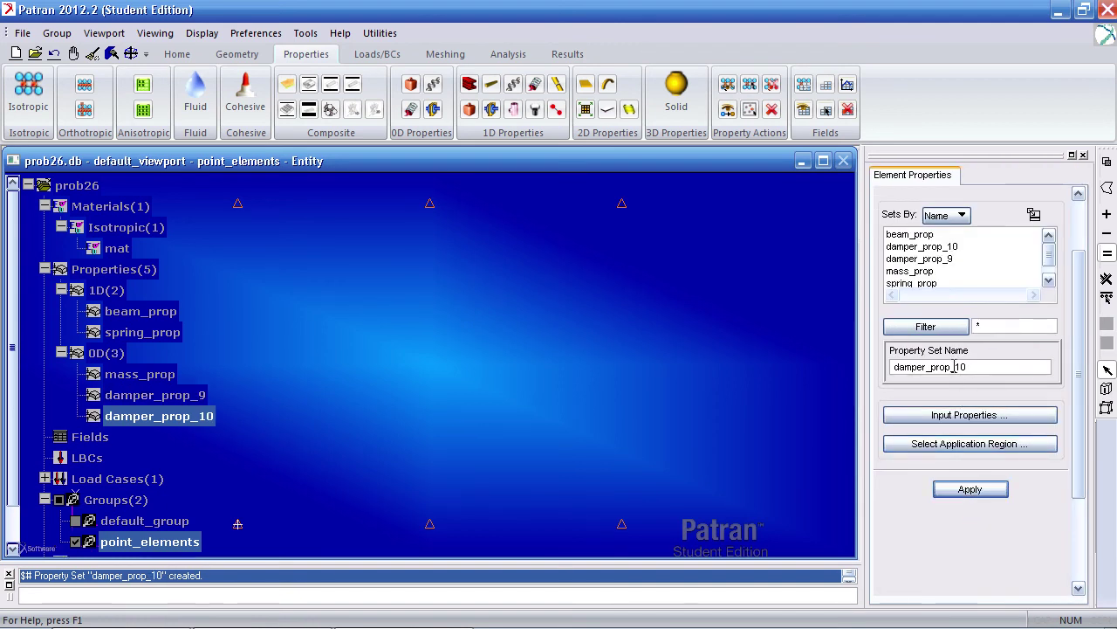
# Create damper_prop_11 with coefficient 120 on RZ applied to Element 11.
pyautogui.moveTo(954, 367); pyautogui.dragTo(1000, 367)
pyautogui.write('1')
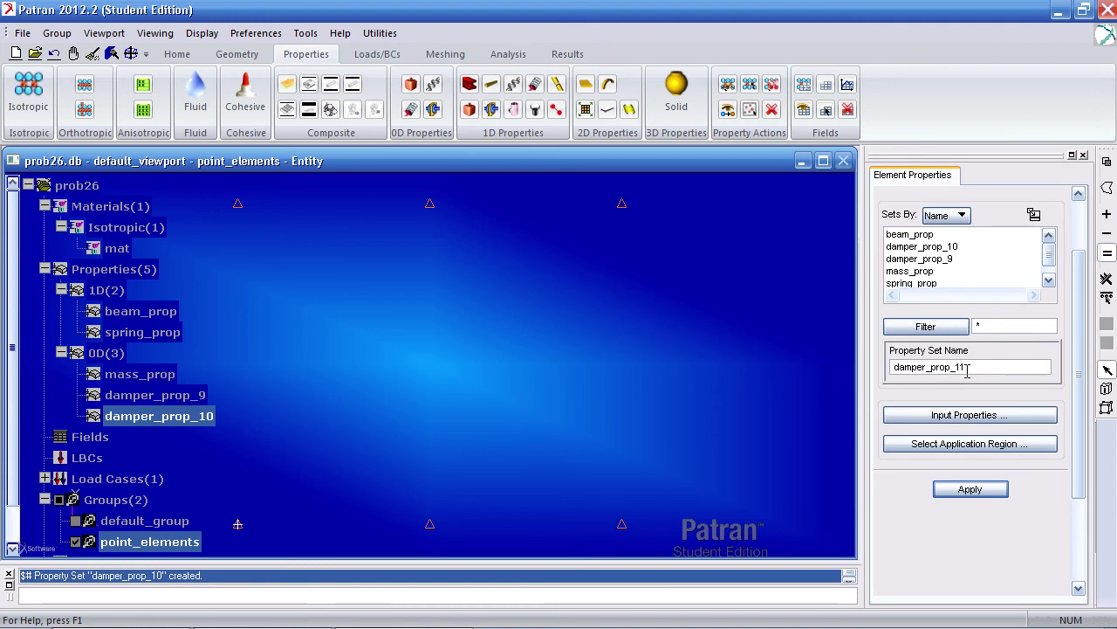
pyautogui.click(966, 414)
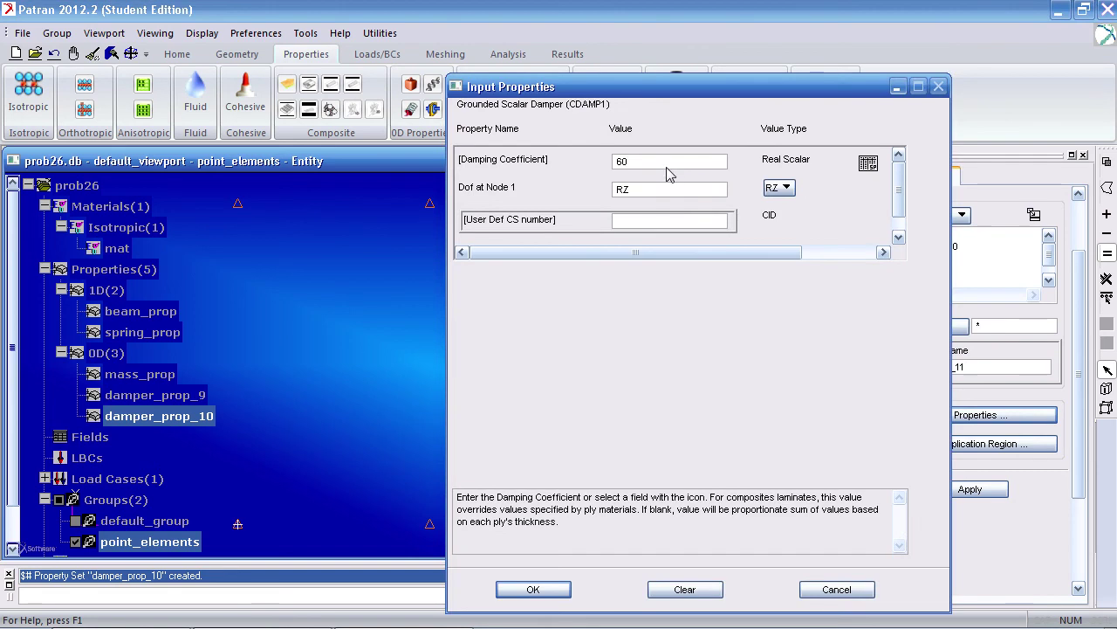
pyautogui.moveTo(663, 163); pyautogui.dragTo(565, 154)
pyautogui.write('120')
pyautogui.click(631, 189)
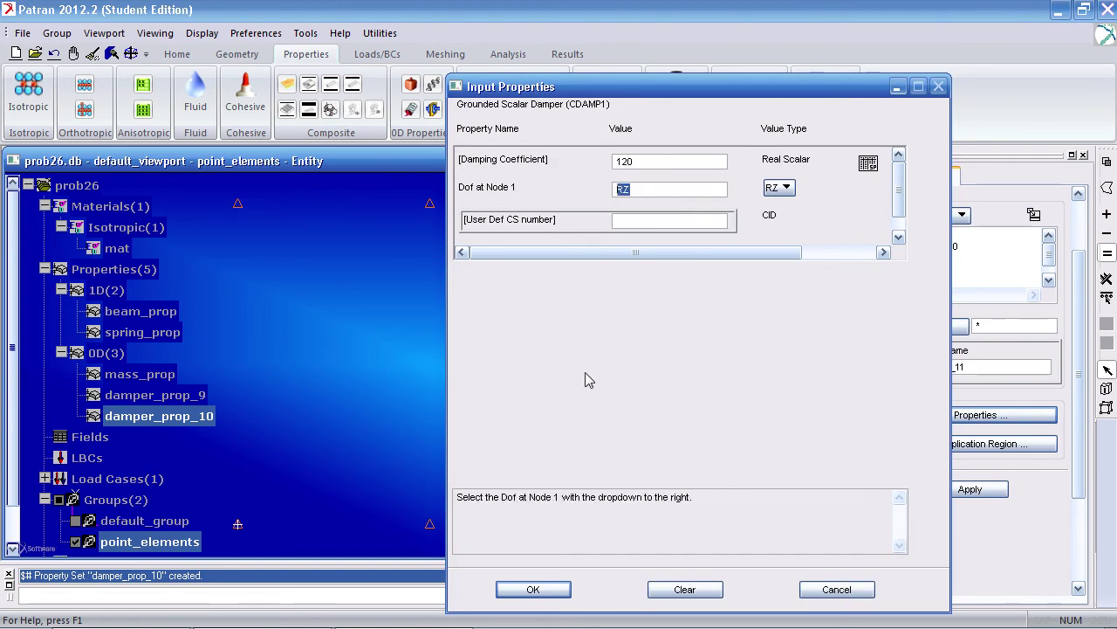
pyautogui.click(534, 590)
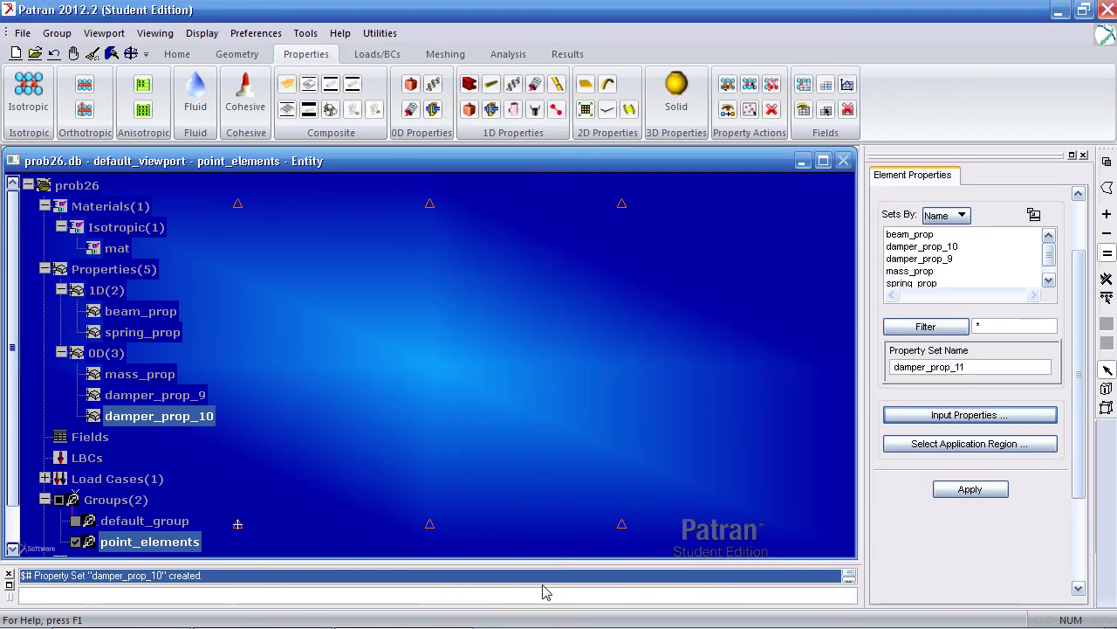
pyautogui.click(975, 445)
pyautogui.click(620, 210)
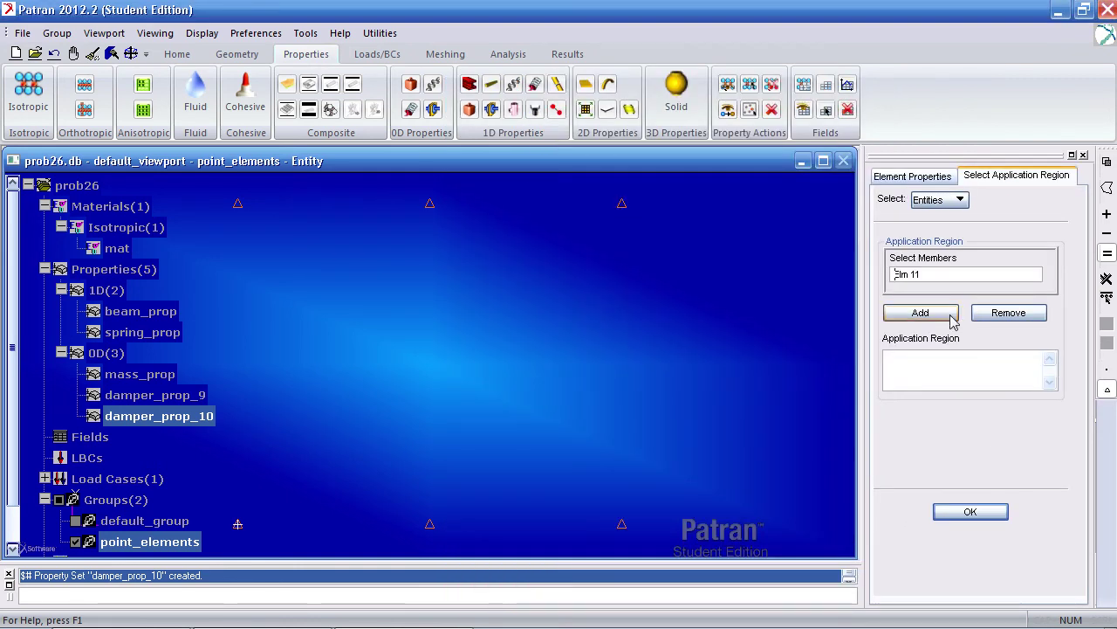
pyautogui.click(948, 315)
pyautogui.click(969, 512)
pyautogui.click(973, 491)
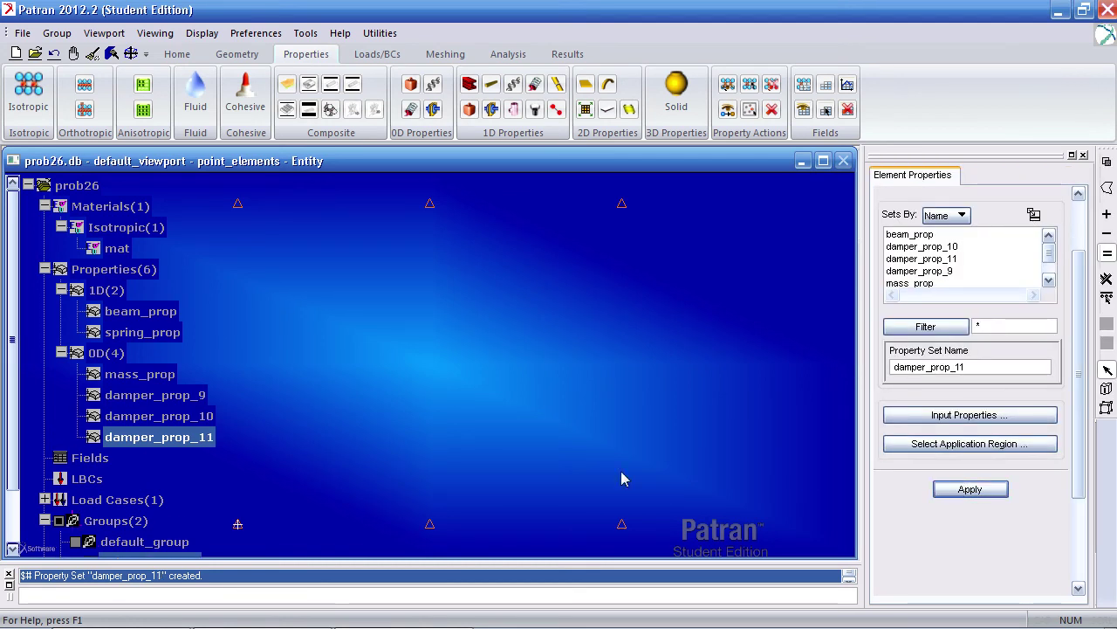
pyautogui.click(44, 268)
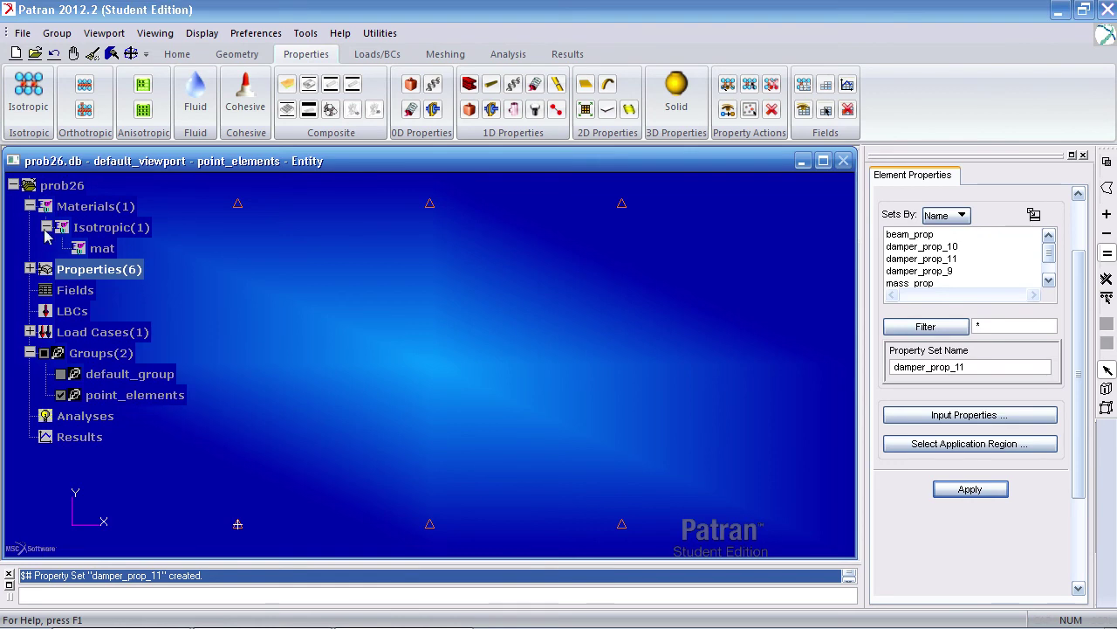
# Start a displacement constraint set Tz and enter its values fixing direction 3.
pyautogui.click(31, 206)
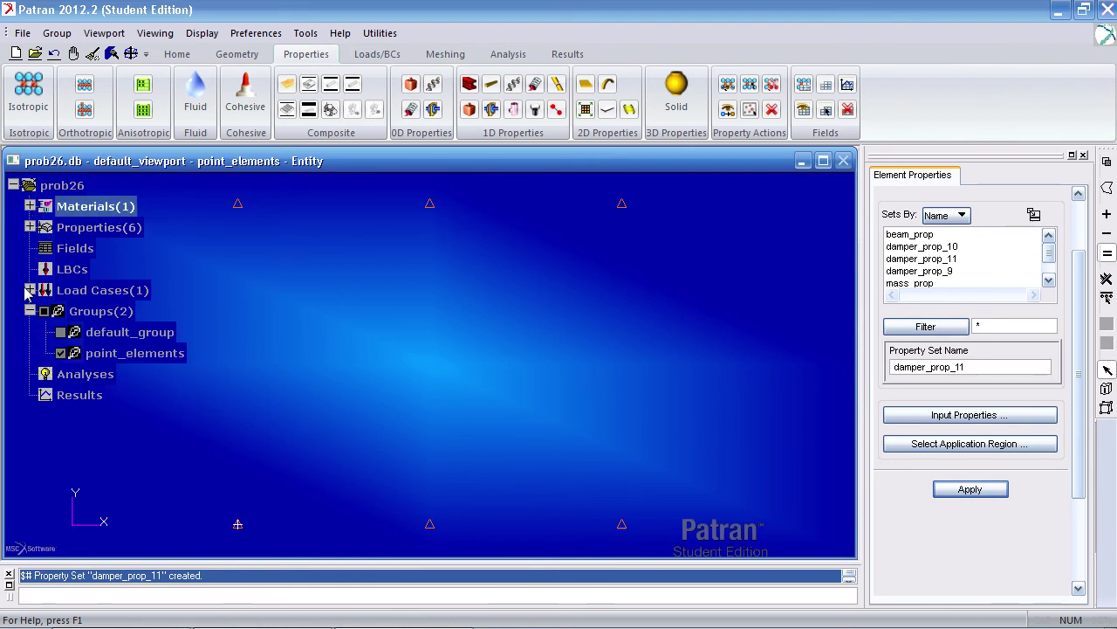
pyautogui.click(374, 53)
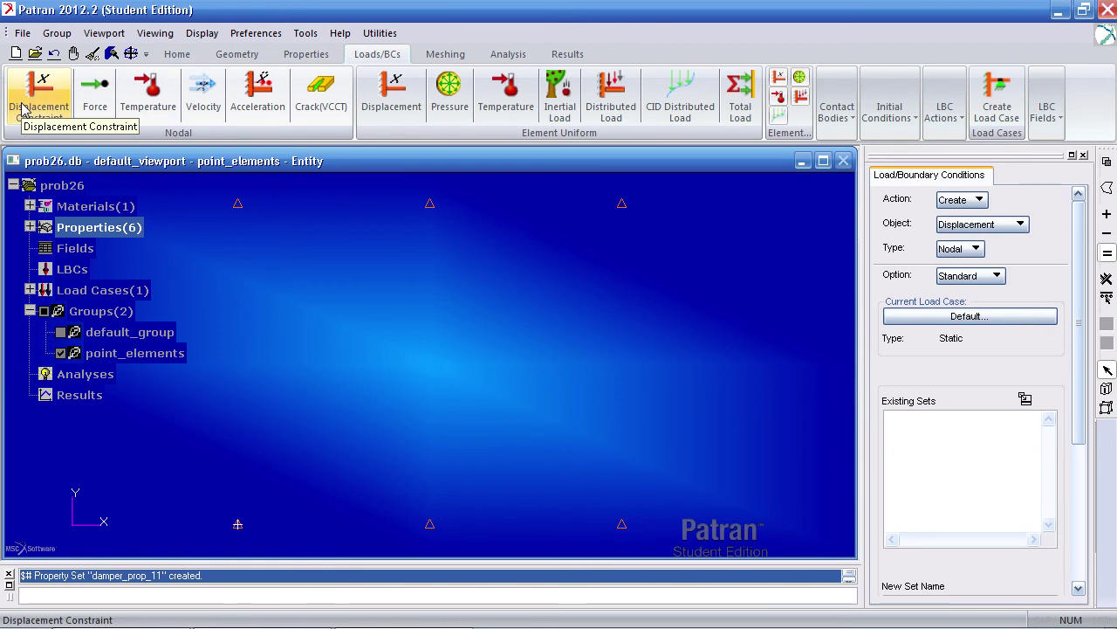
pyautogui.scroll(-3, 1065, 403)
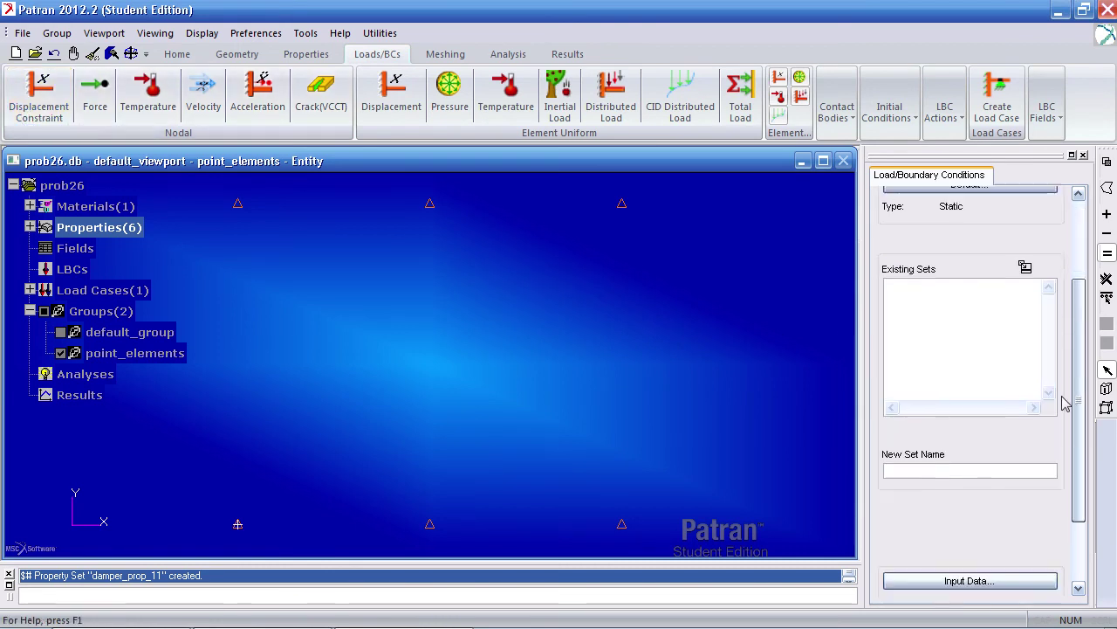
pyautogui.scroll(-1, 1065, 403)
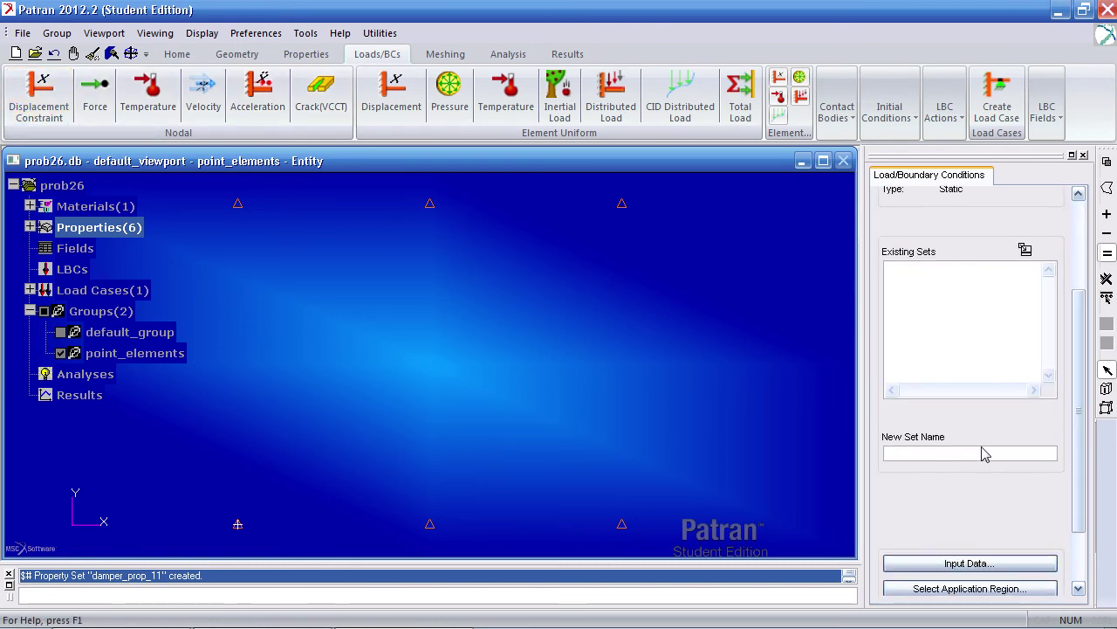
pyautogui.click(950, 564)
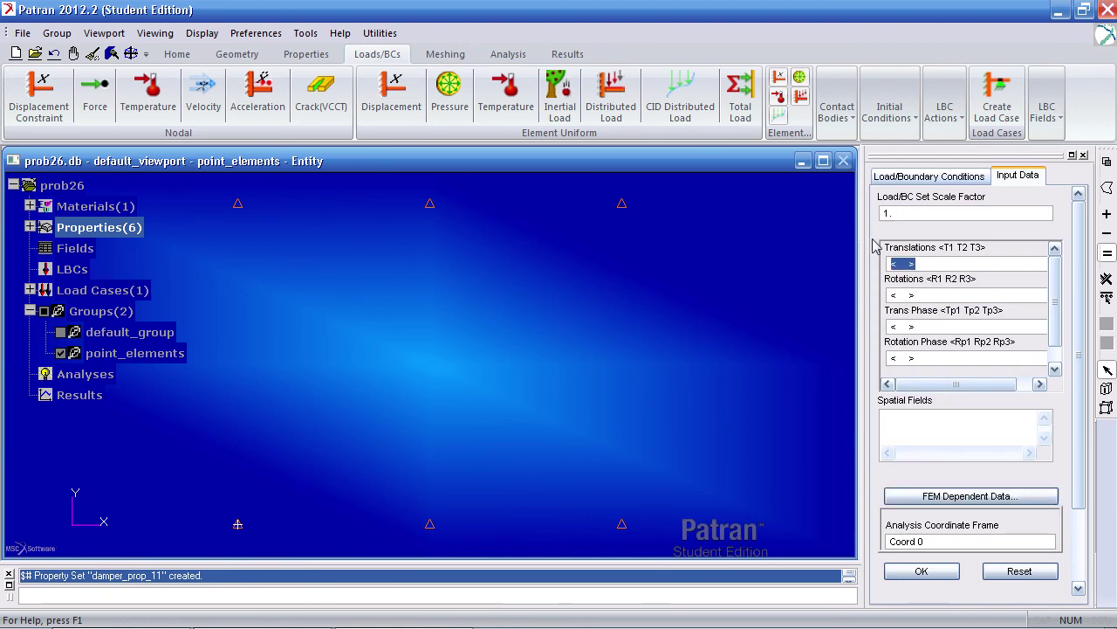
pyautogui.write('<')
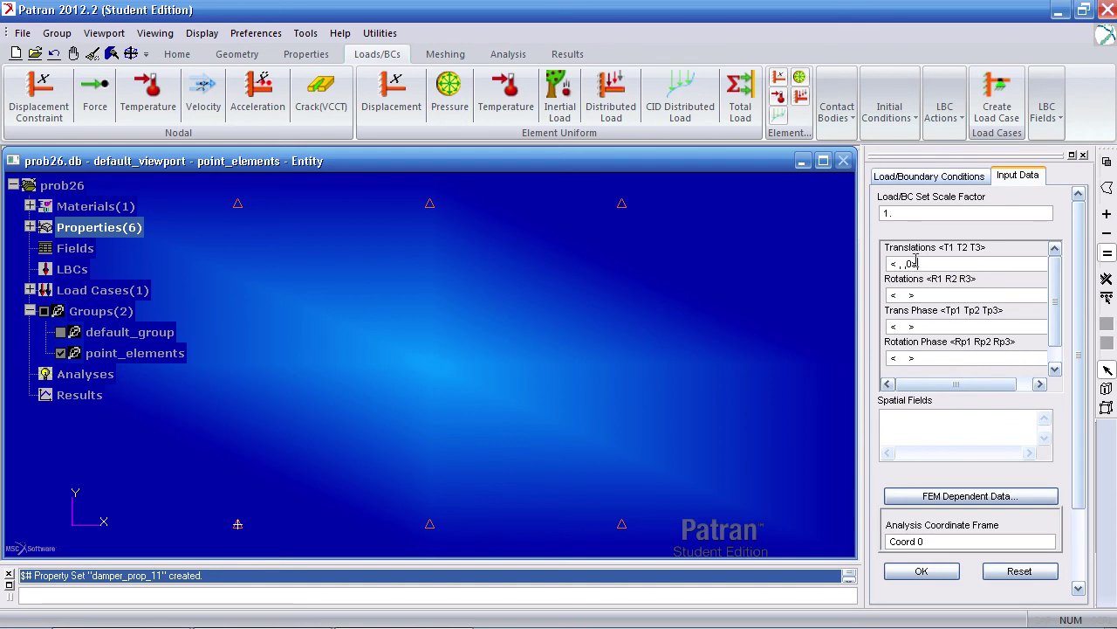
pyautogui.click(921, 571)
# Show default_group again, apply Tz to FEM nodes 1–6, and create the set.
pyautogui.click(976, 590)
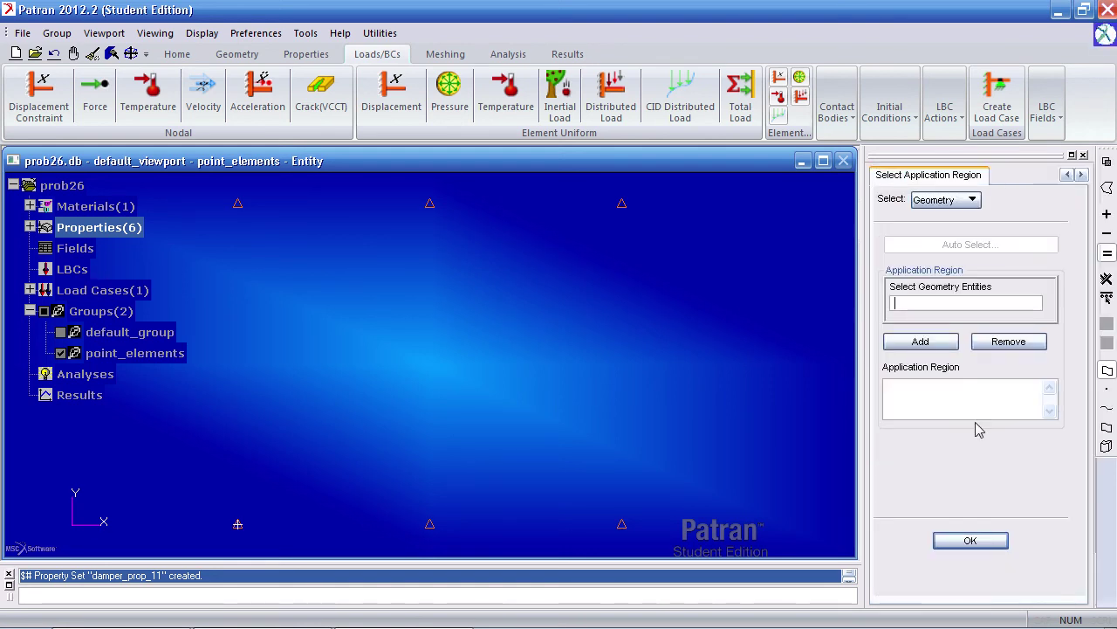
pyautogui.click(950, 201)
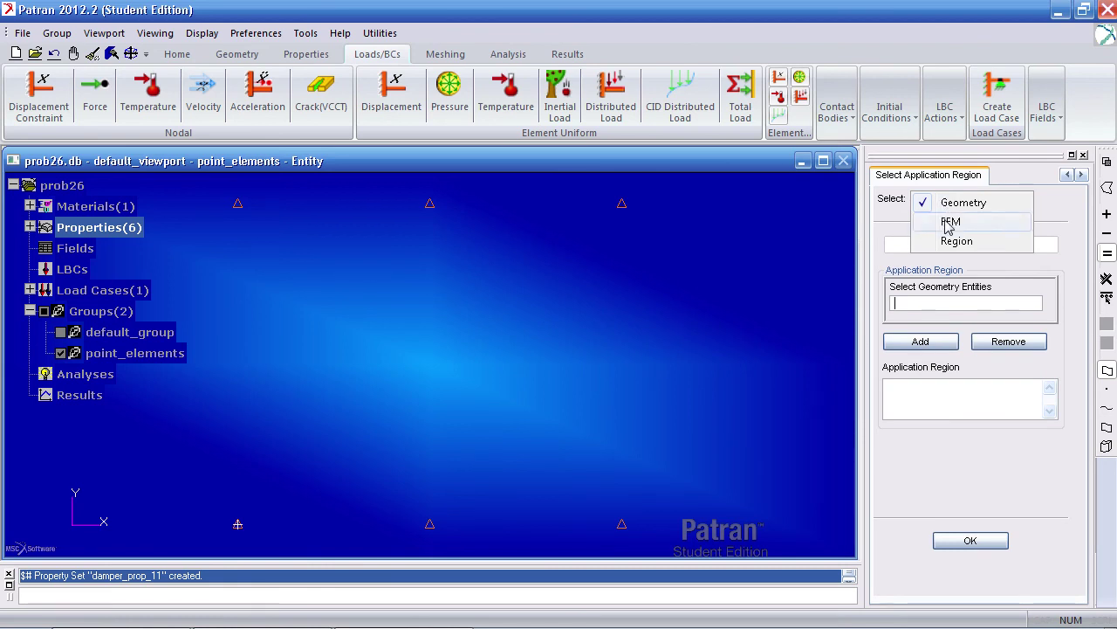
pyautogui.click(950, 223)
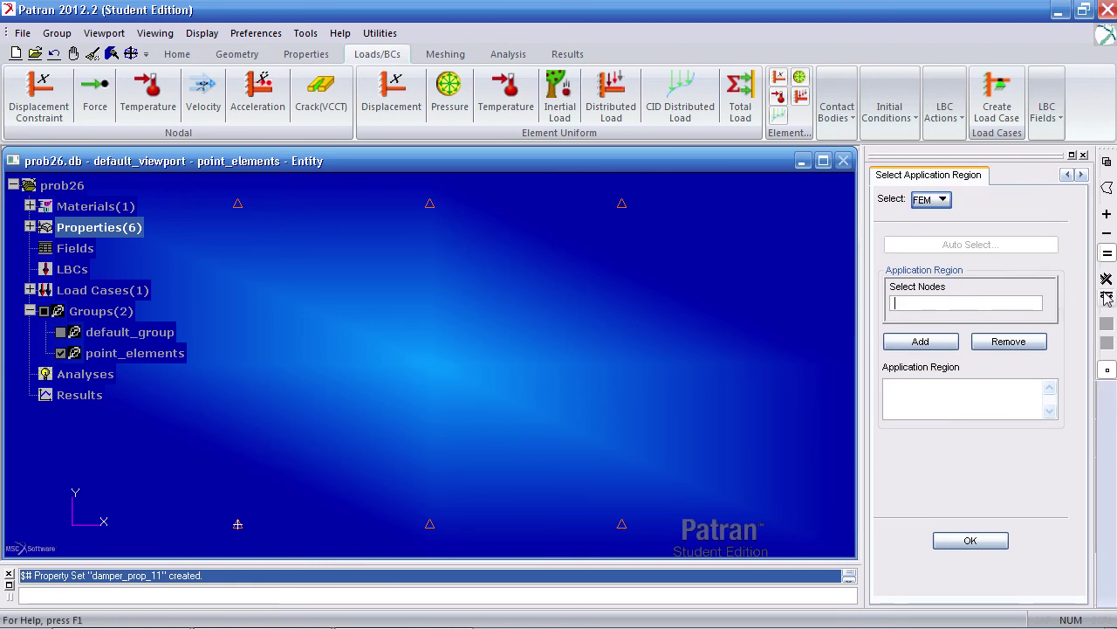
pyautogui.click(961, 305)
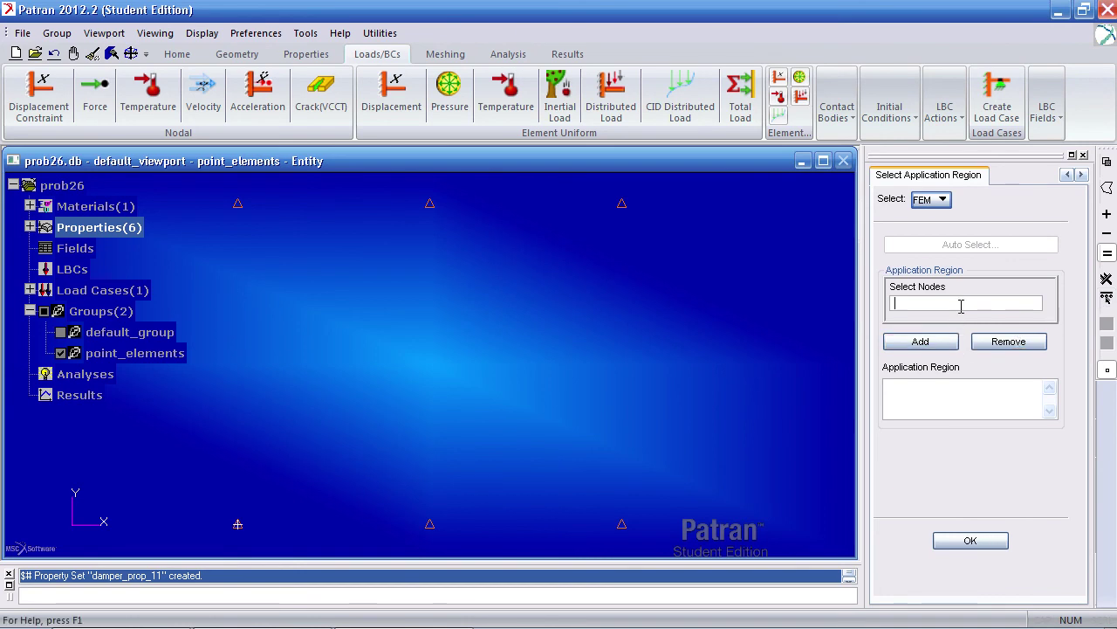
pyautogui.click(61, 332)
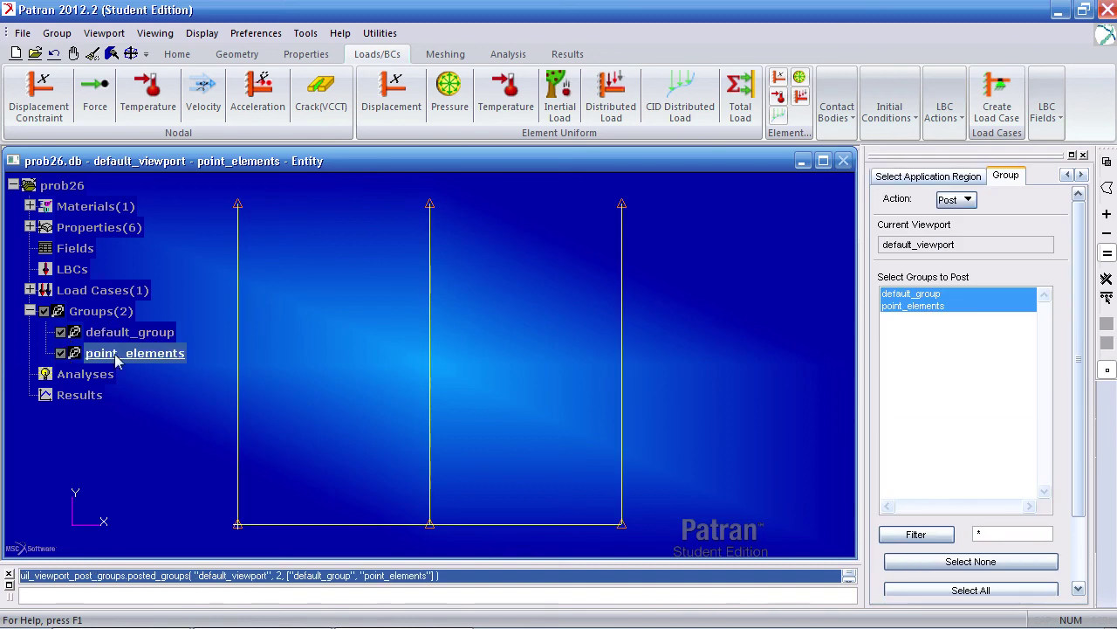
pyautogui.moveTo(1080, 354); pyautogui.dragTo(1077, 419)
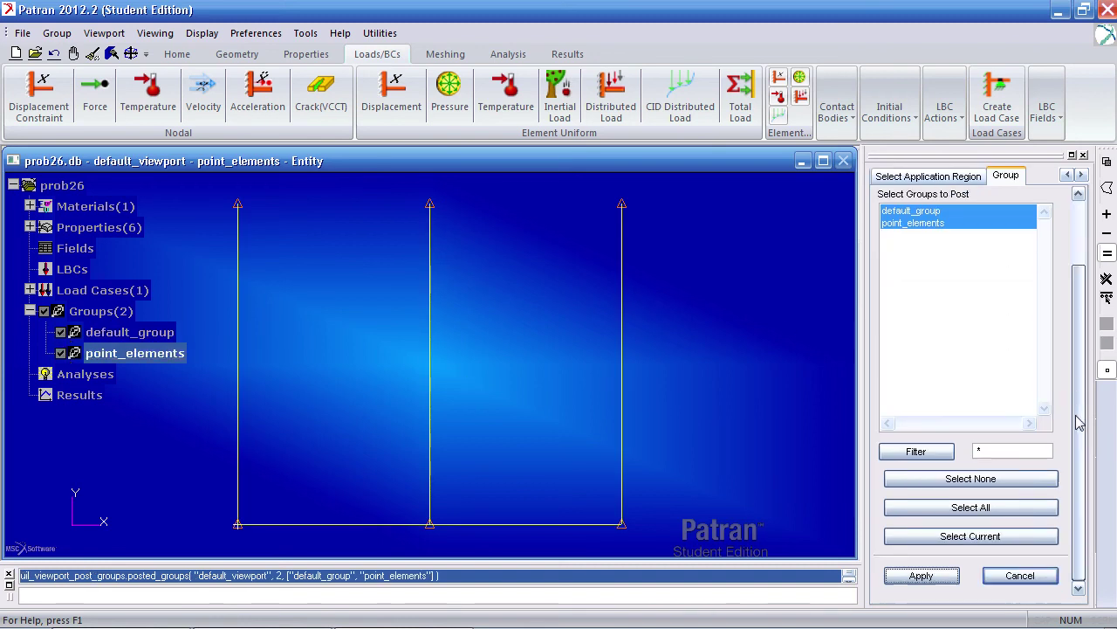
pyautogui.click(1021, 576)
pyautogui.click(958, 304)
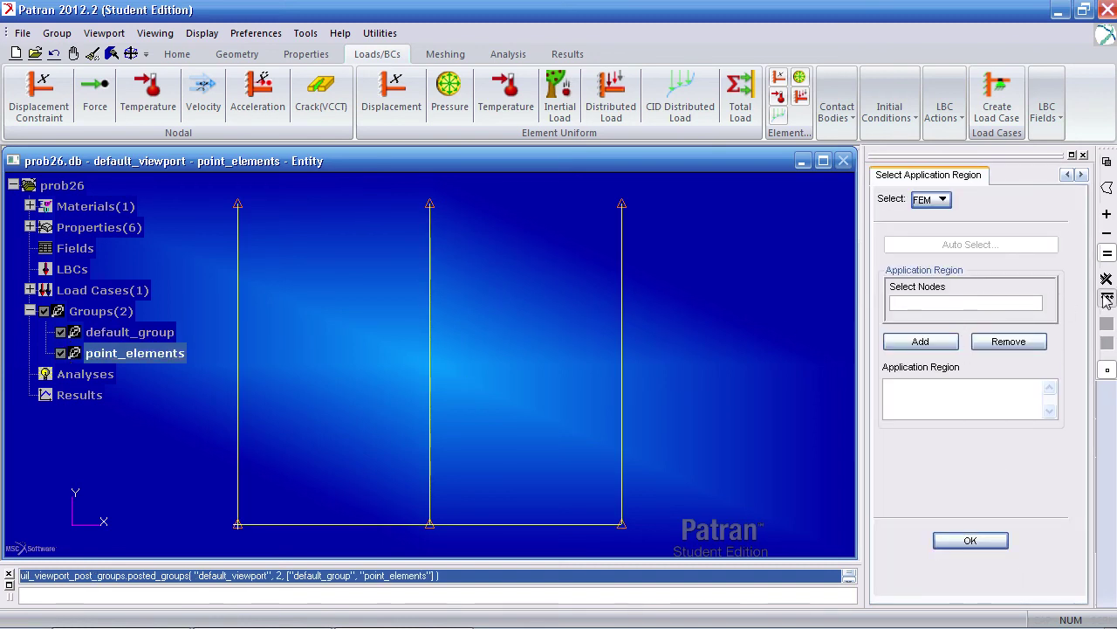
pyautogui.click(1106, 298)
pyautogui.click(942, 342)
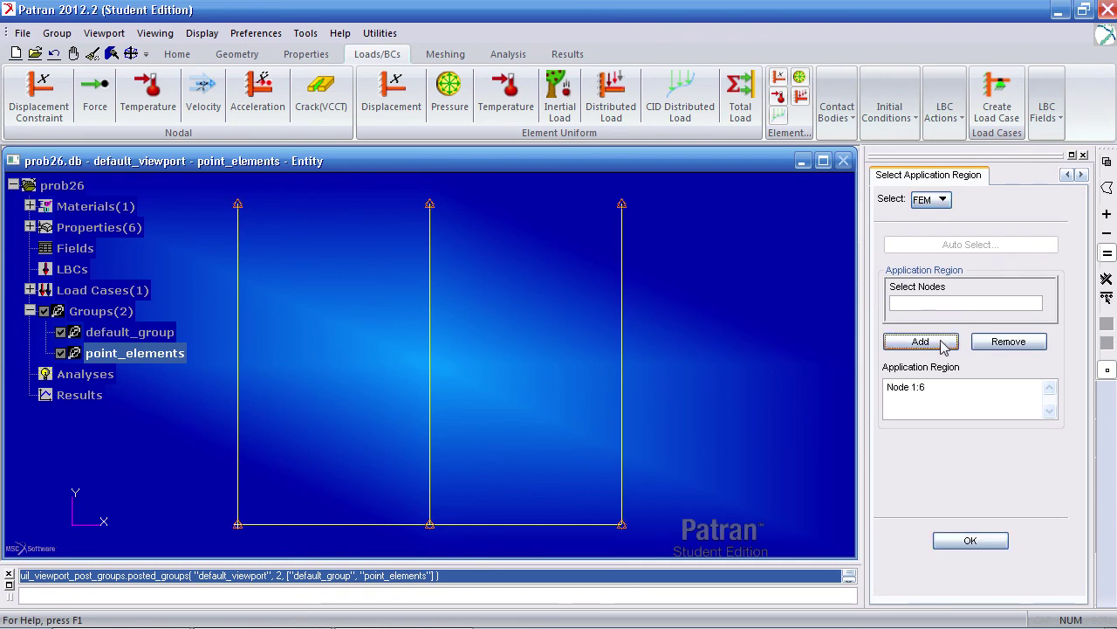
pyautogui.click(970, 541)
pyautogui.moveTo(1077, 533); pyautogui.dragTo(1077, 576)
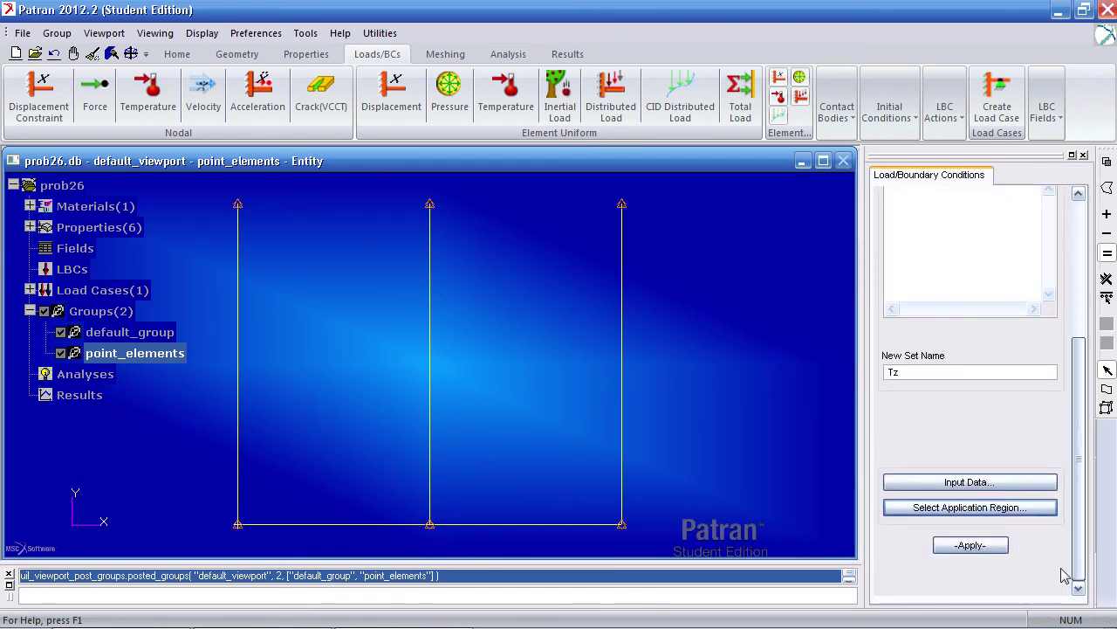
pyautogui.click(976, 546)
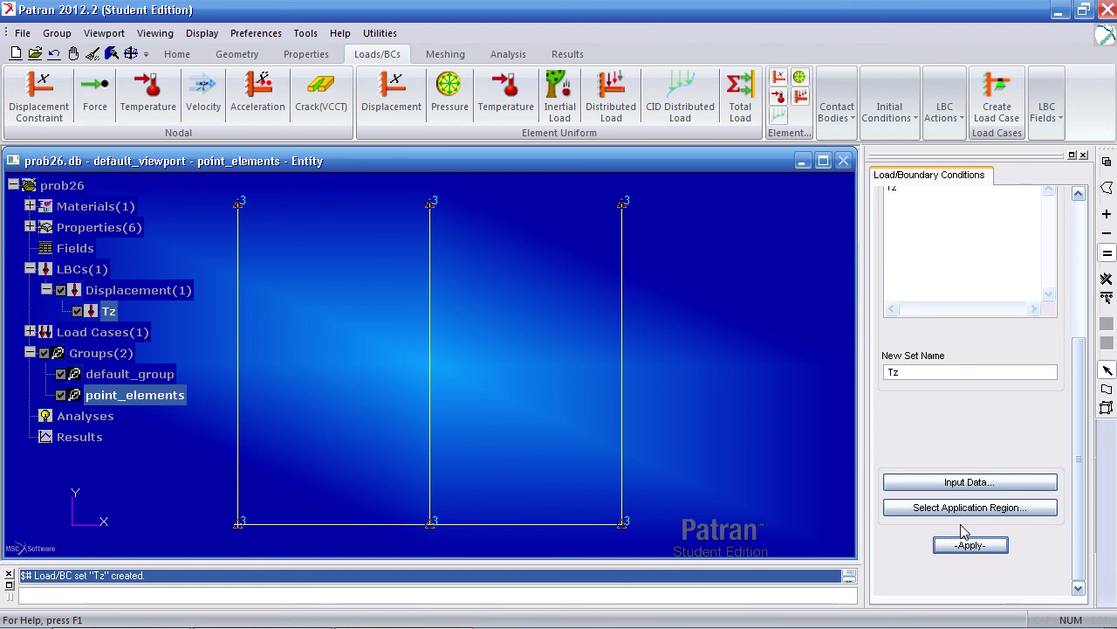
# Name the new constraint set 1245 with translations <0,0,> and rotations <0,0,>.
pyautogui.doubleClick(908, 372)
pyautogui.write('1245')
pyautogui.click(956, 482)
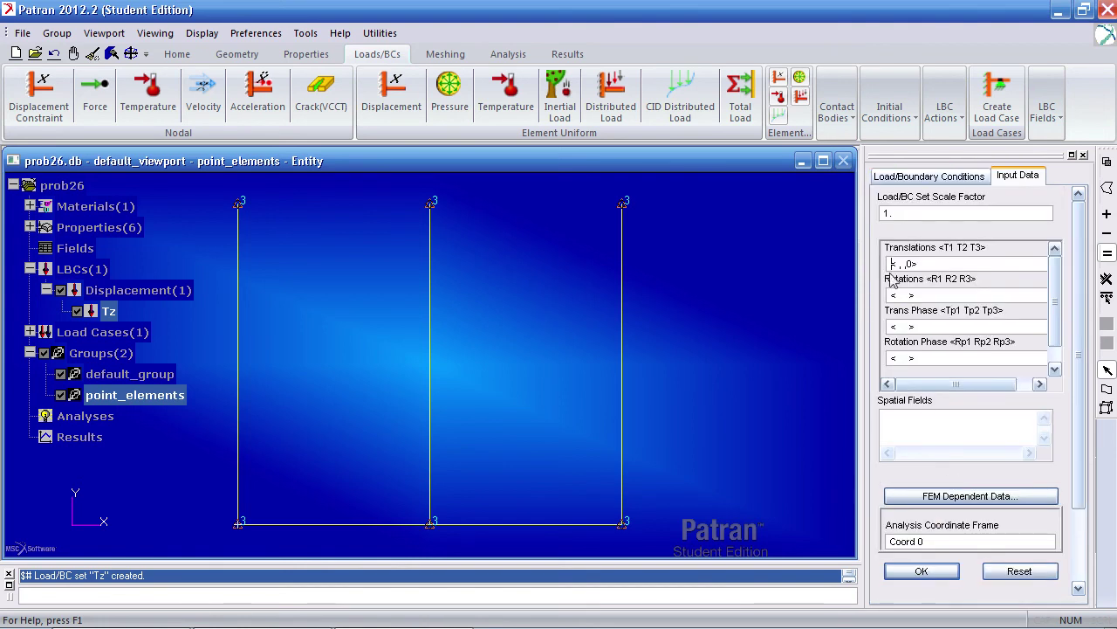
pyautogui.moveTo(919, 264); pyautogui.dragTo(880, 276)
pyautogui.write('<0,0,>')
pyautogui.press('Tab')
pyautogui.write('<')
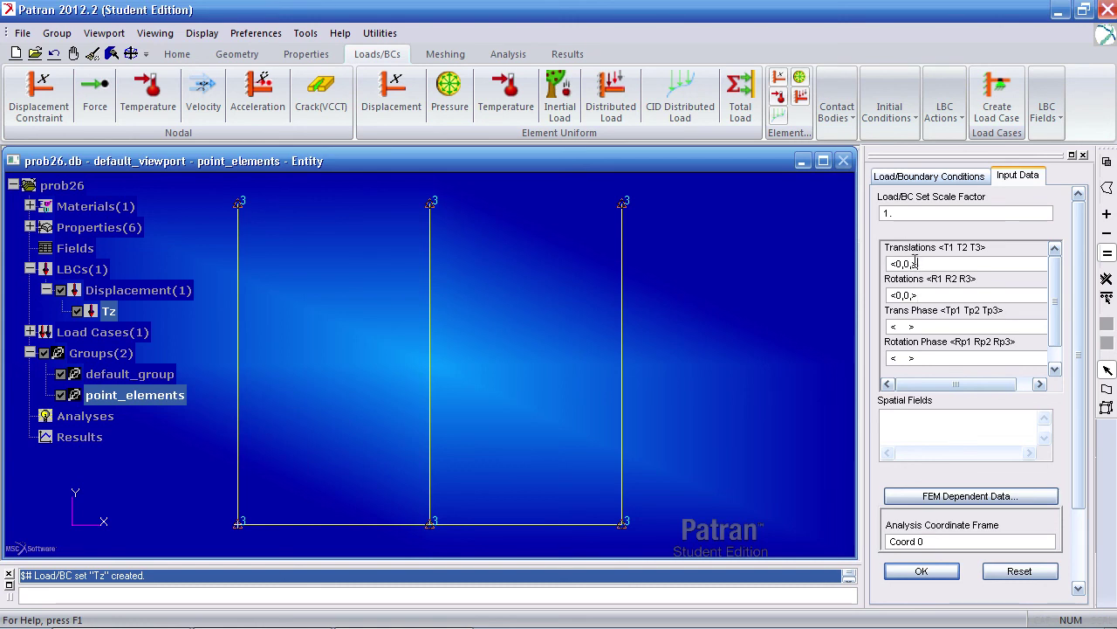
pyautogui.click(921, 571)
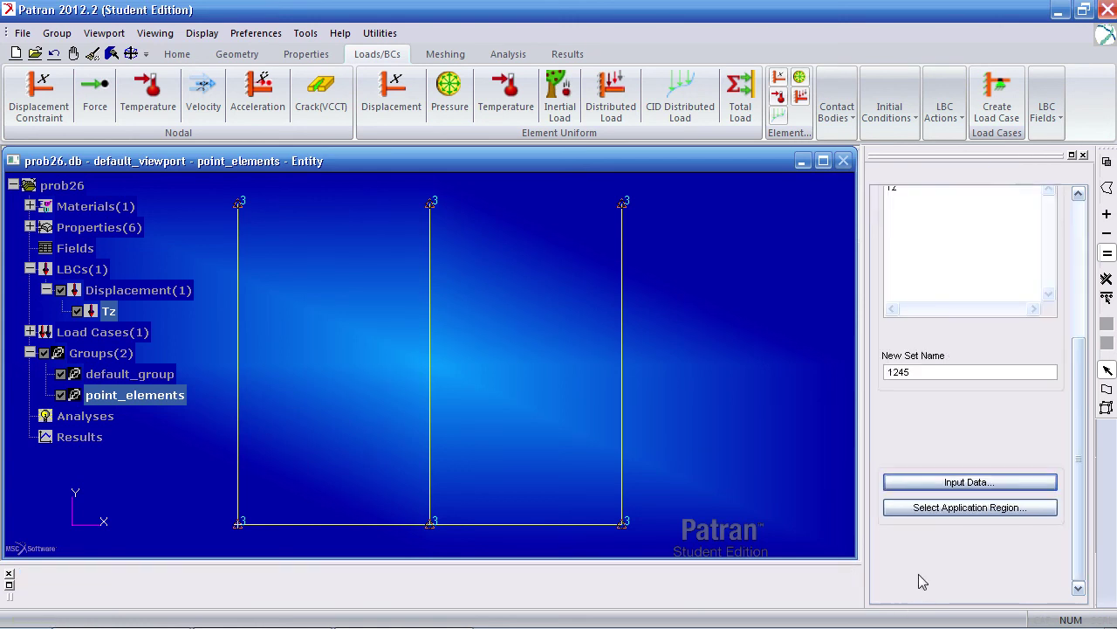
# Apply set 1245 to the three top pivot nodes 3–5 and create it.
pyautogui.click(989, 510)
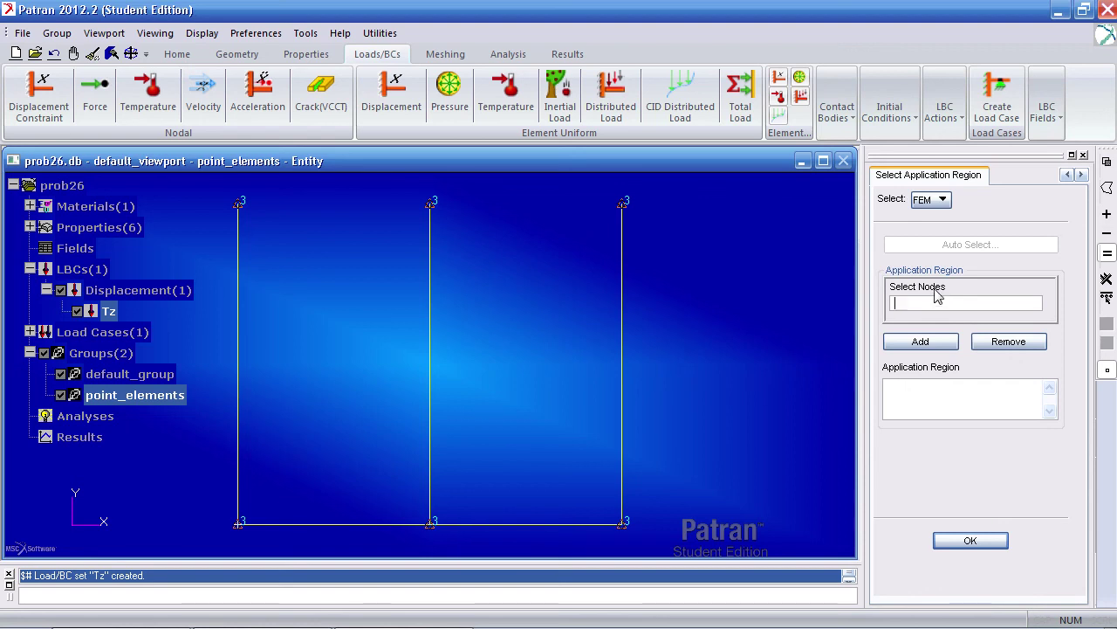
pyautogui.click(237, 204)
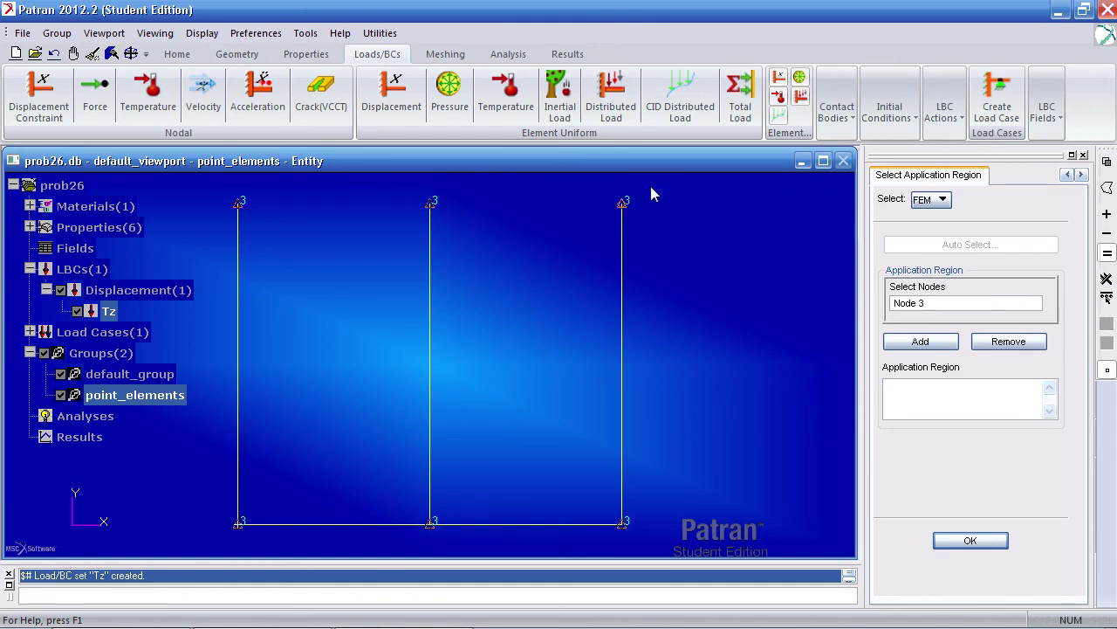
pyautogui.moveTo(650, 186); pyautogui.dragTo(222, 219)
pyautogui.click(922, 346)
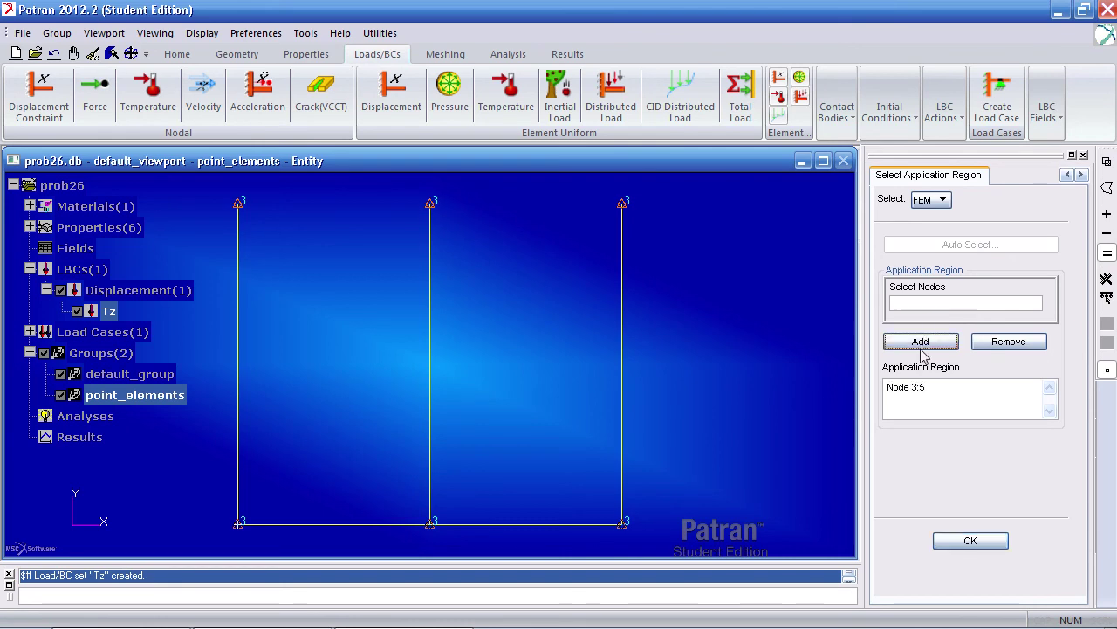
pyautogui.click(960, 543)
pyautogui.click(960, 547)
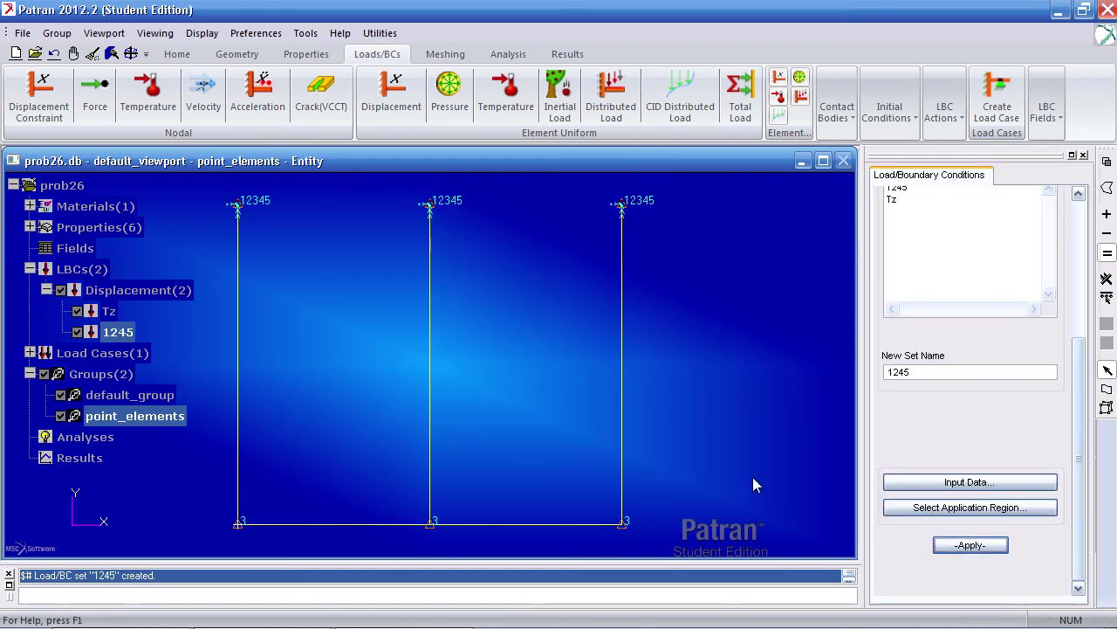
# Set job prob26 to Complex Eigenvalue (SOL 107) with Direct formulation and submit it to Nastran.
pyautogui.click(509, 54)
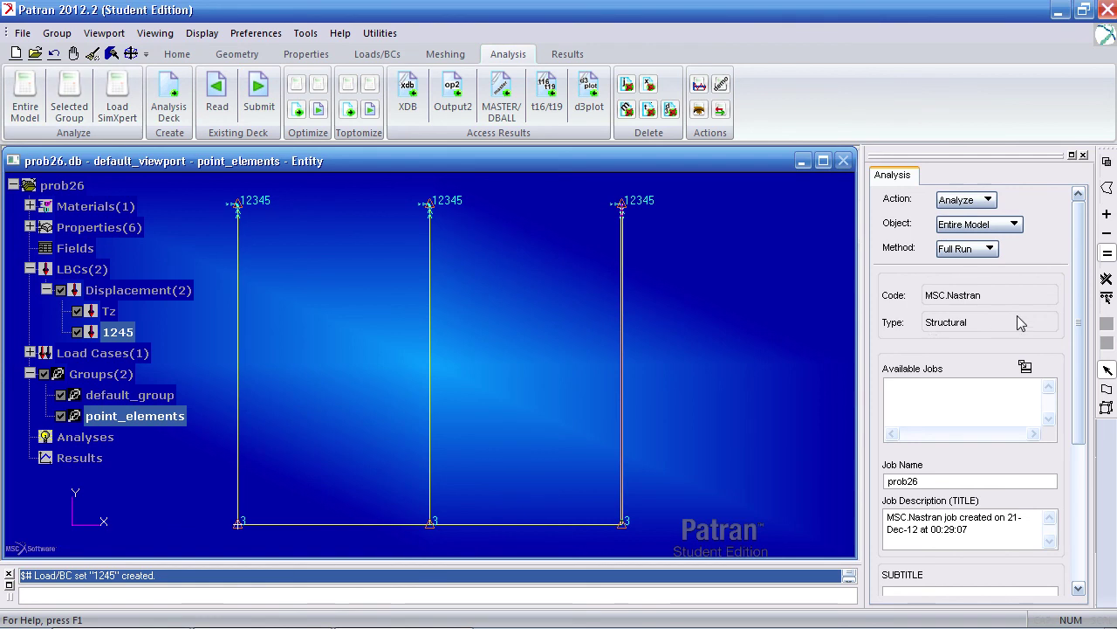
pyautogui.scroll(-1, 1072, 330)
pyautogui.scroll(-5, 1072, 330)
pyautogui.click(985, 454)
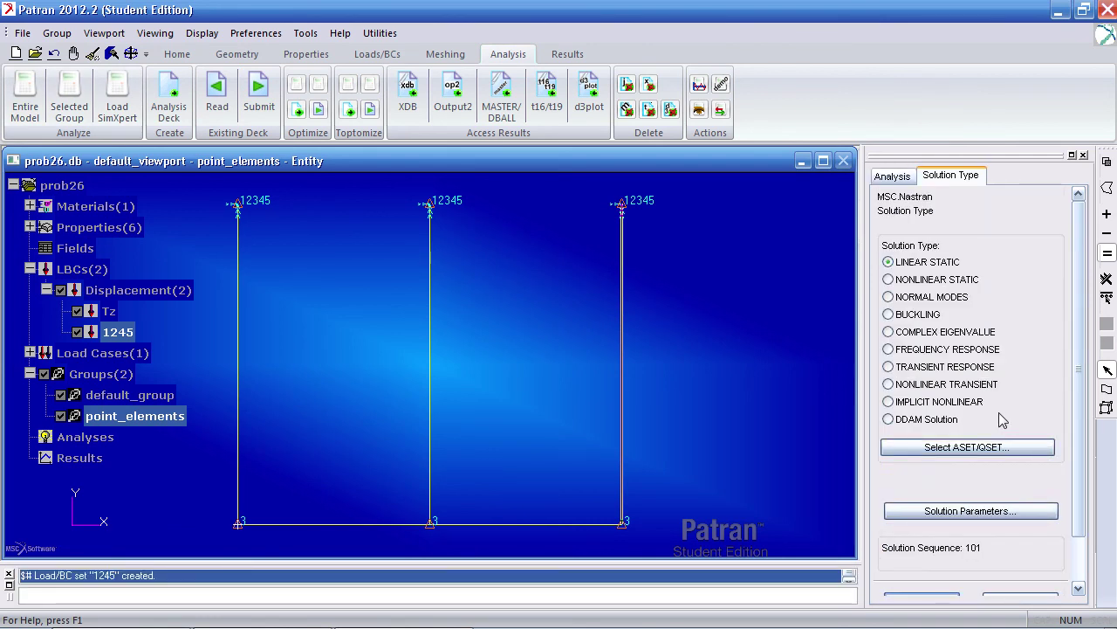
pyautogui.click(950, 333)
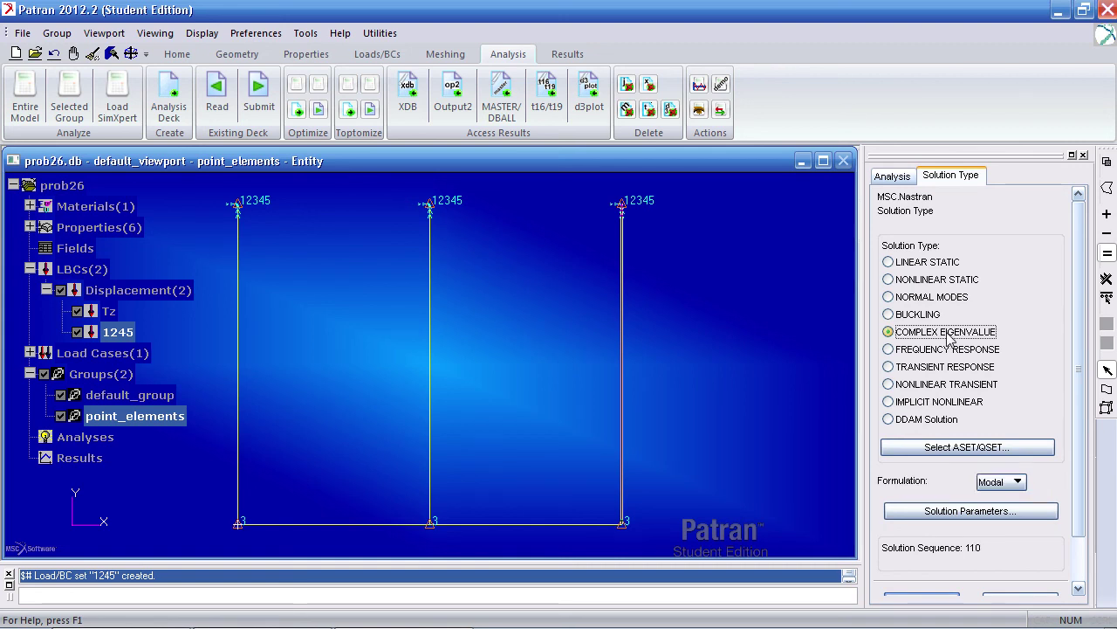
pyautogui.click(997, 483)
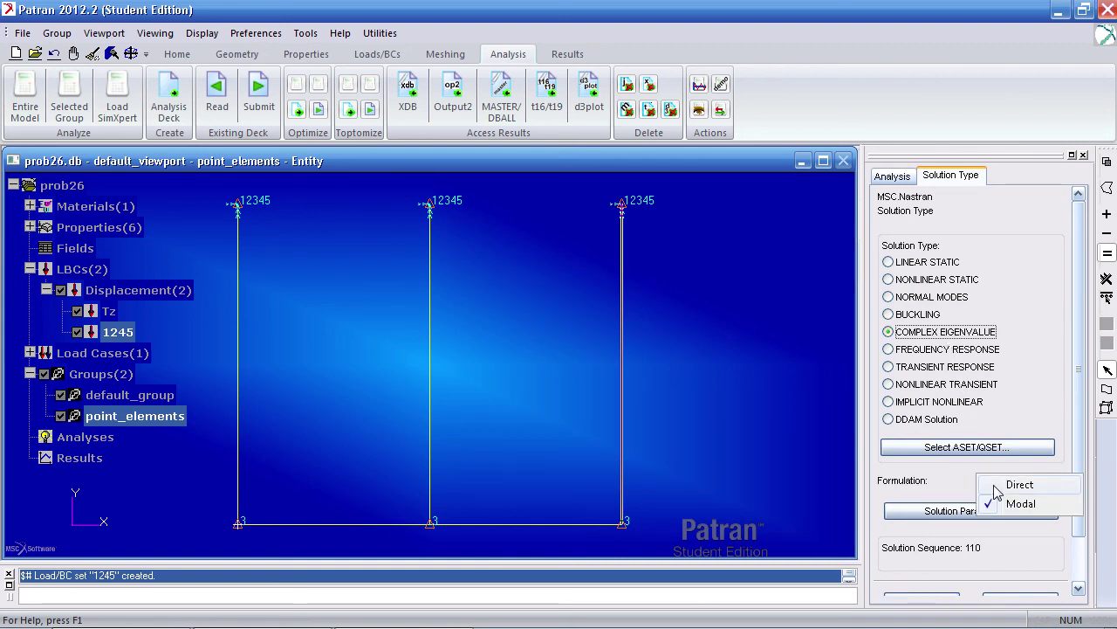
pyautogui.click(1013, 485)
pyautogui.scroll(-2, 1066, 498)
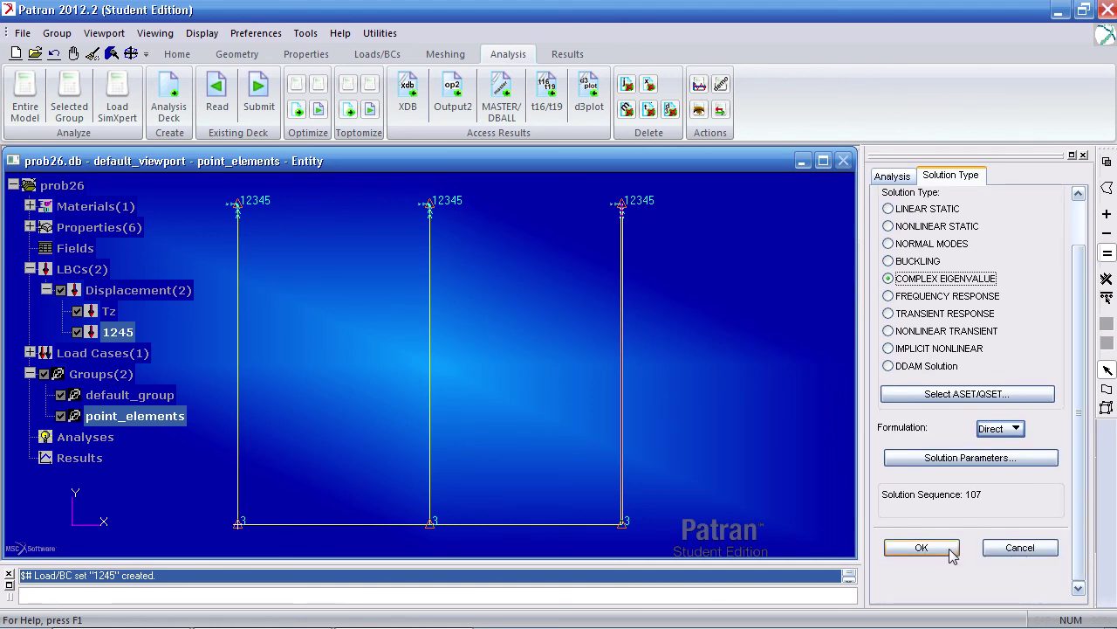
pyautogui.click(922, 547)
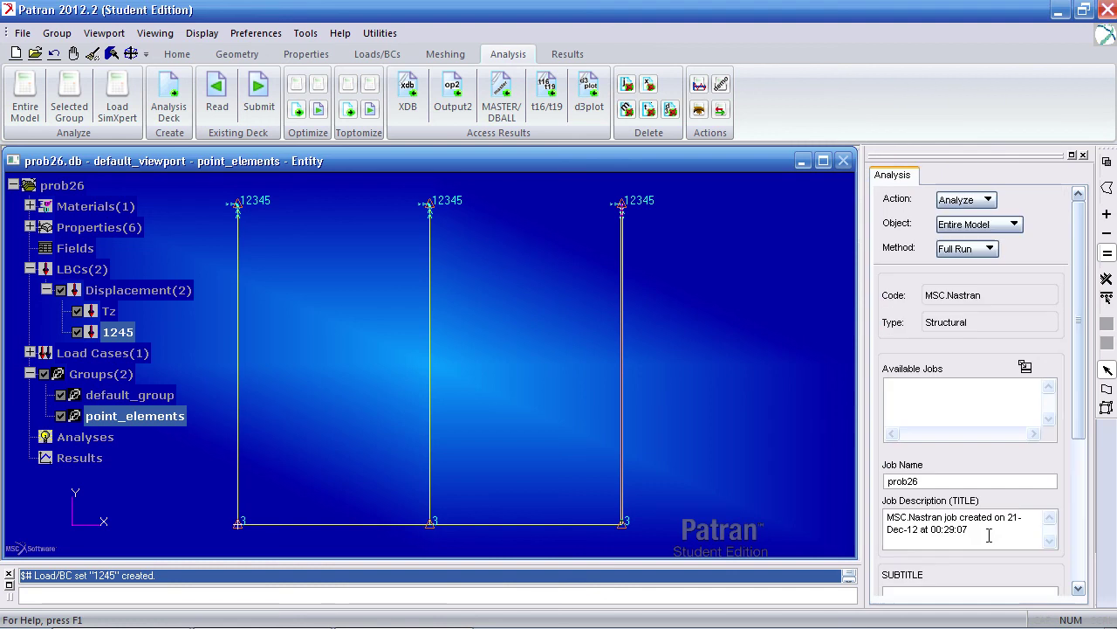
pyautogui.scroll(-3, 1069, 489)
pyautogui.scroll(-3, 1069, 502)
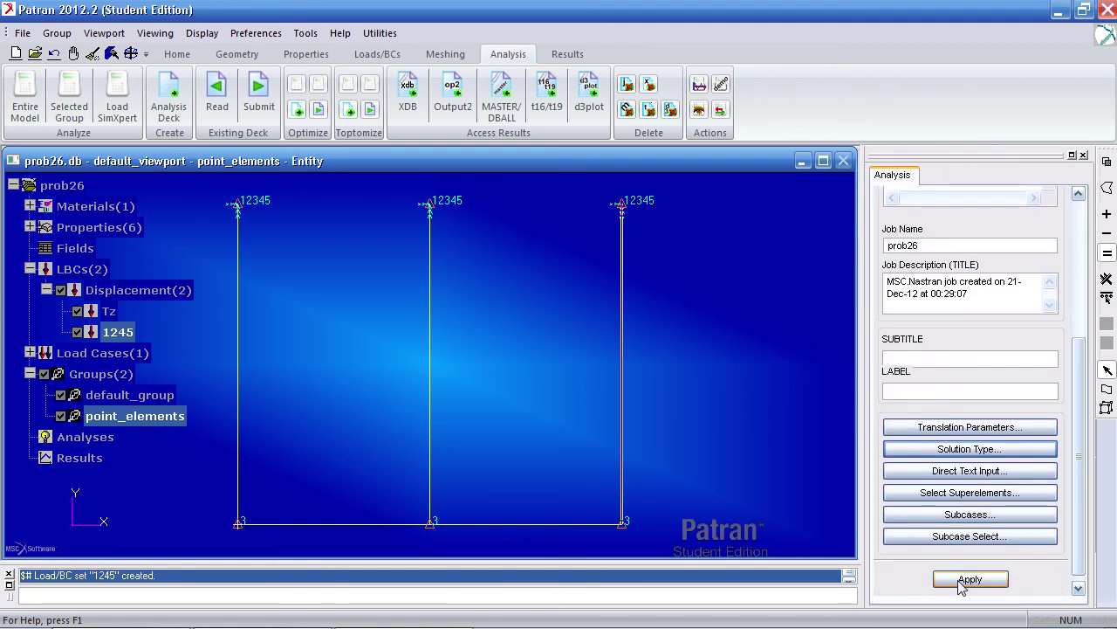
pyautogui.click(963, 580)
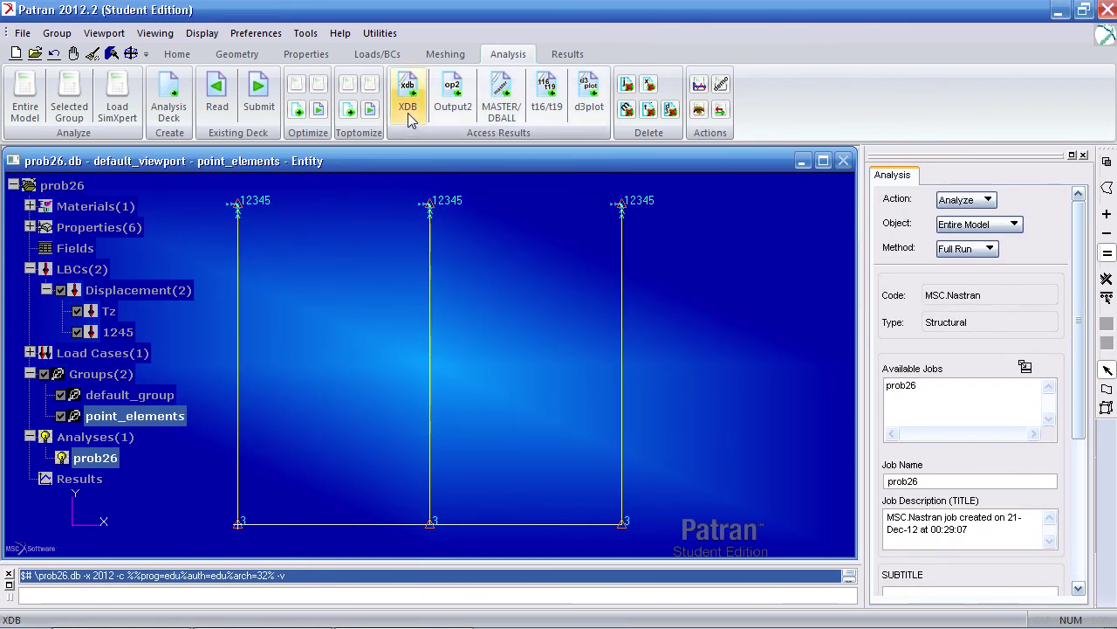
# Attach the prob26 XDB results file to the model.
pyautogui.click(407, 96)
pyautogui.moveTo(1076, 290); pyautogui.dragTo(1076, 407)
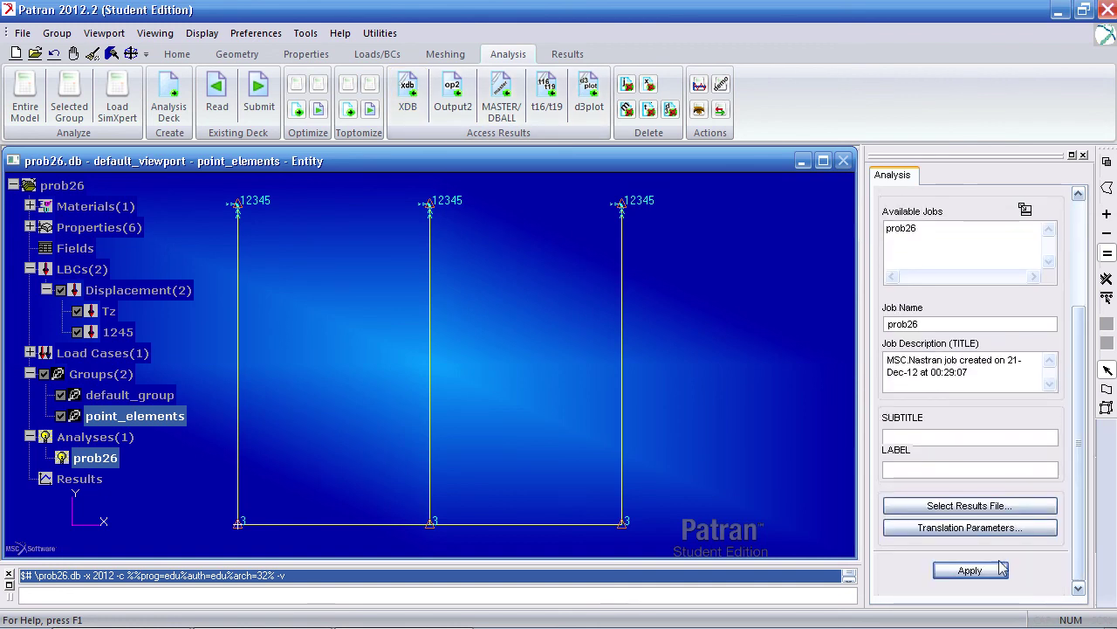
pyautogui.click(970, 568)
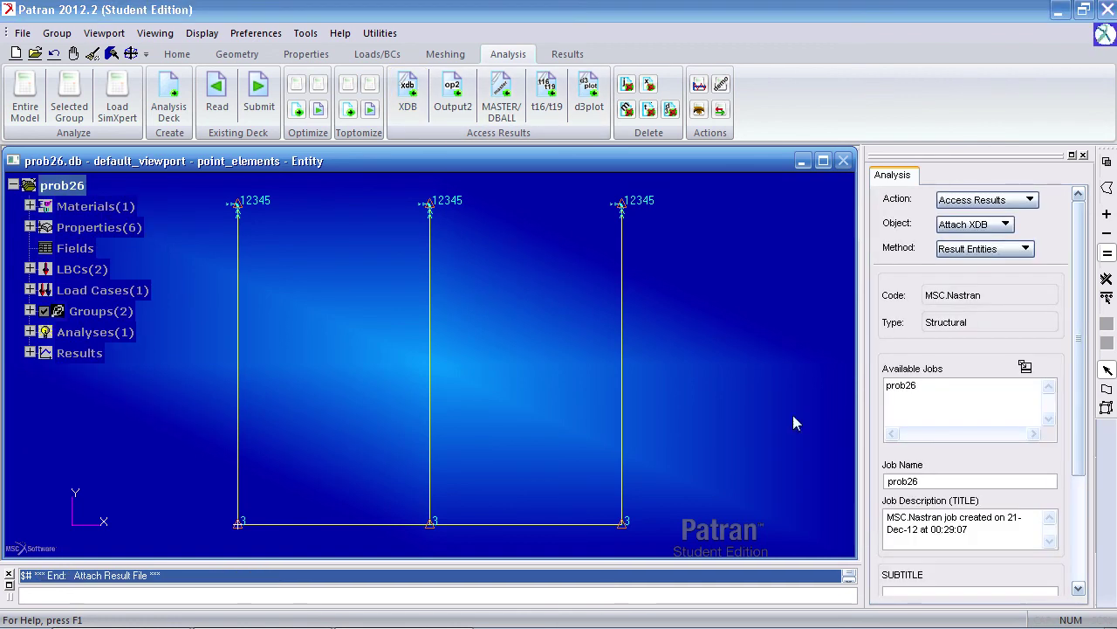
# Show the Results panel listing the mode cases, with the Model Tree hidden to enlarge the viewport.
pyautogui.click(568, 54)
pyautogui.click(177, 55)
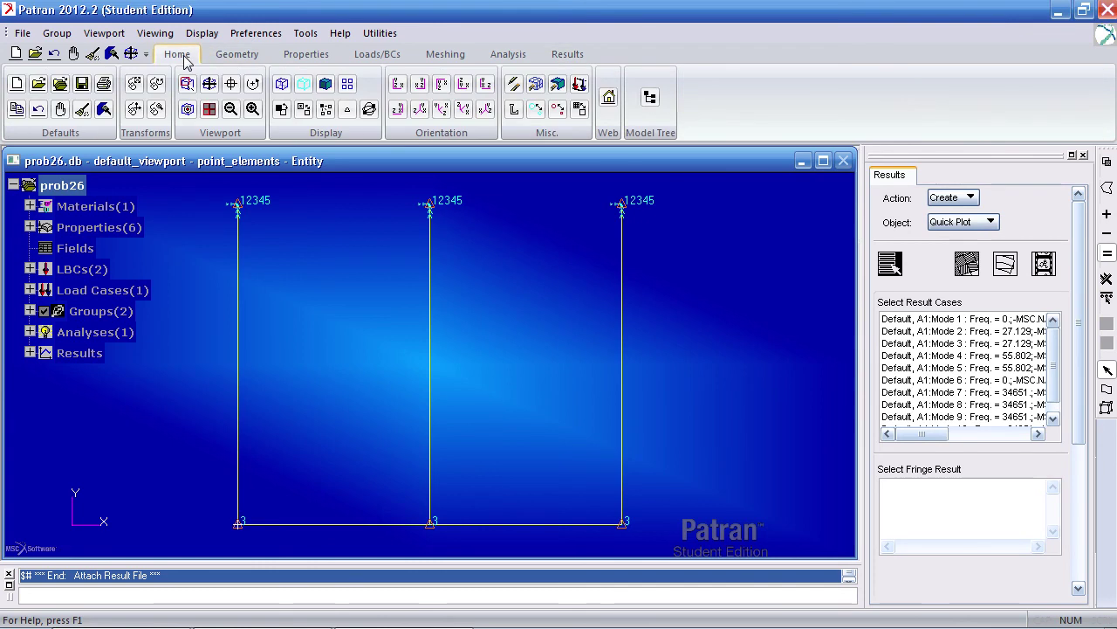
pyautogui.click(650, 98)
pyautogui.click(563, 56)
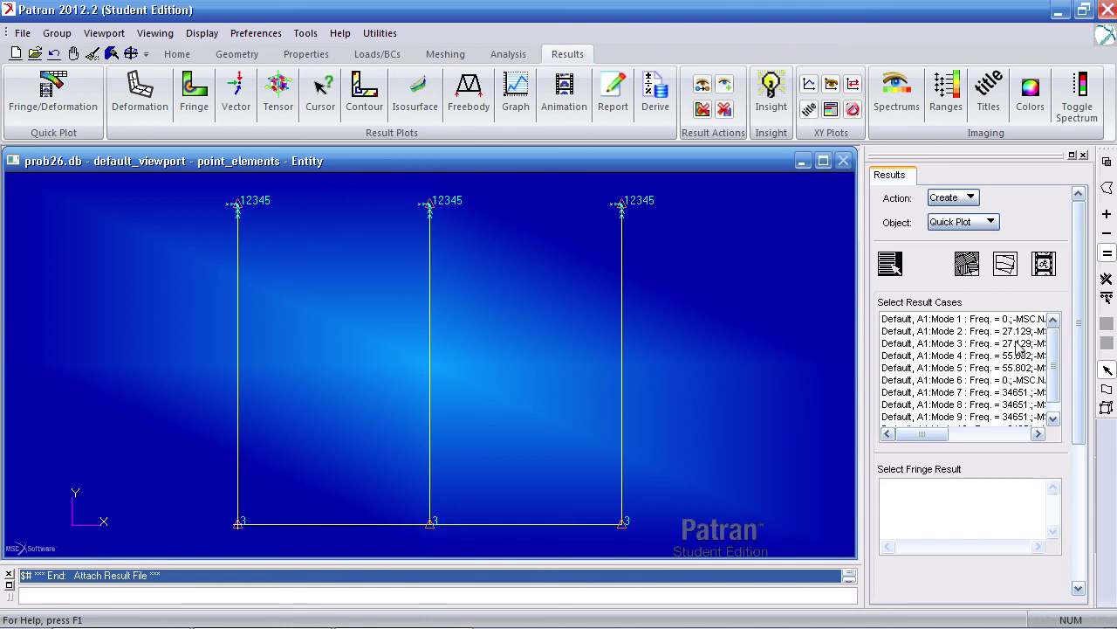
# Check the 27.129 mode frequency in the reference PDF's Table 14-19, then return to Patran.
pyautogui.hotkey('alt', 'Tab')
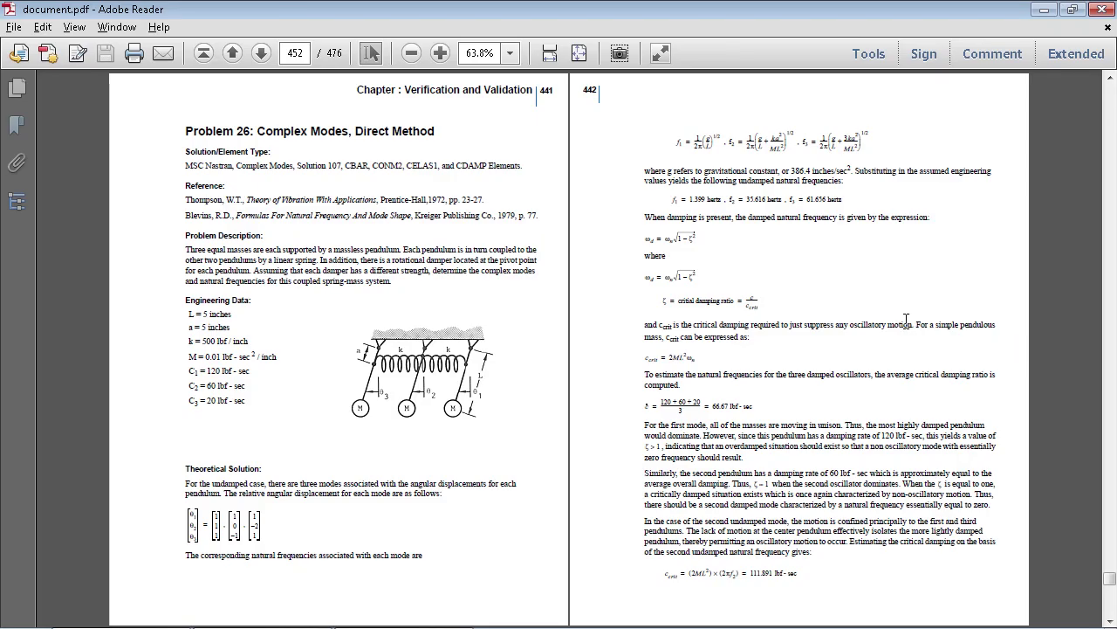
pyautogui.scroll(-3, 907, 323)
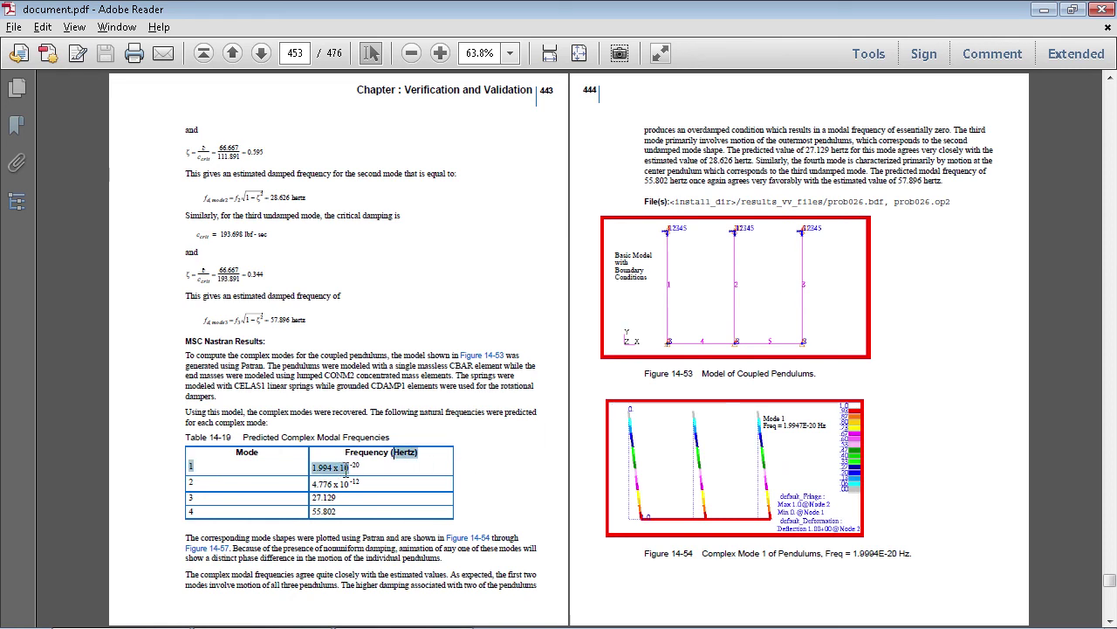
pyautogui.moveTo(363, 479); pyautogui.dragTo(319, 500)
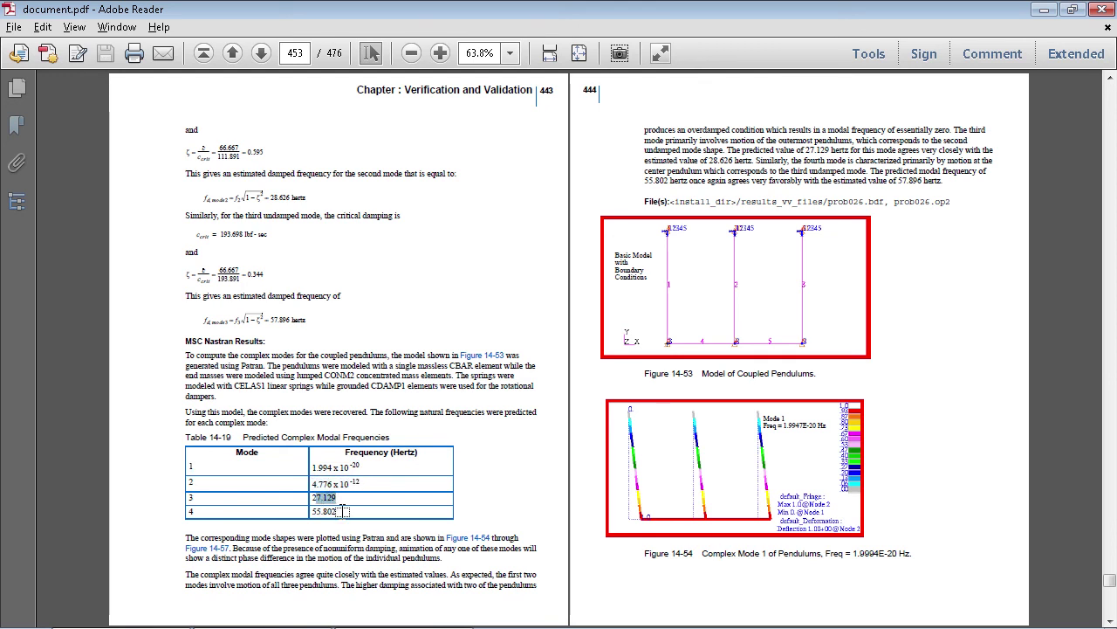
pyautogui.hotkey('alt', 'Tab')
# Compare the Mode 1, 6, 2 and 4 result cases against the reference frequency table.
pyautogui.click(1001, 319)
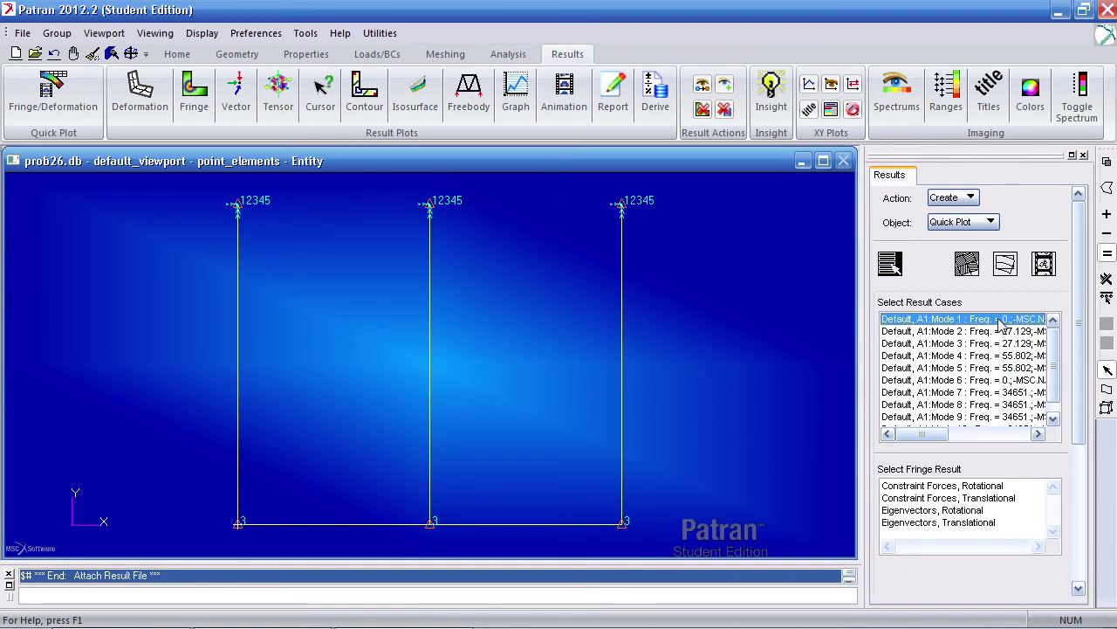
pyautogui.click(1009, 381)
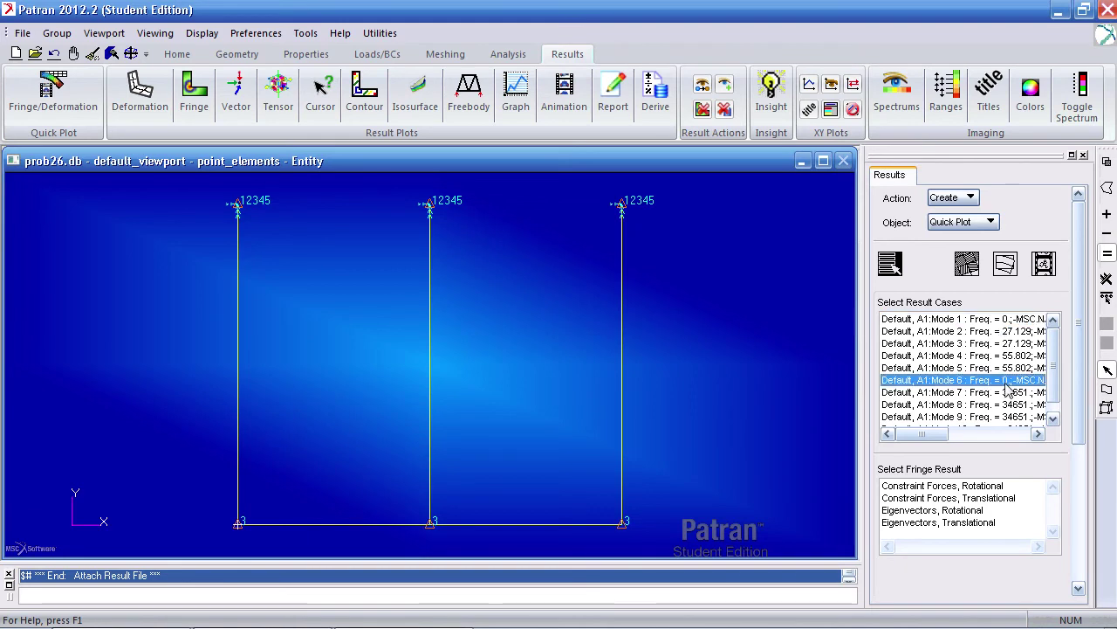
pyautogui.click(1007, 333)
pyautogui.click(1009, 355)
pyautogui.hotkey('alt', 'Tab')
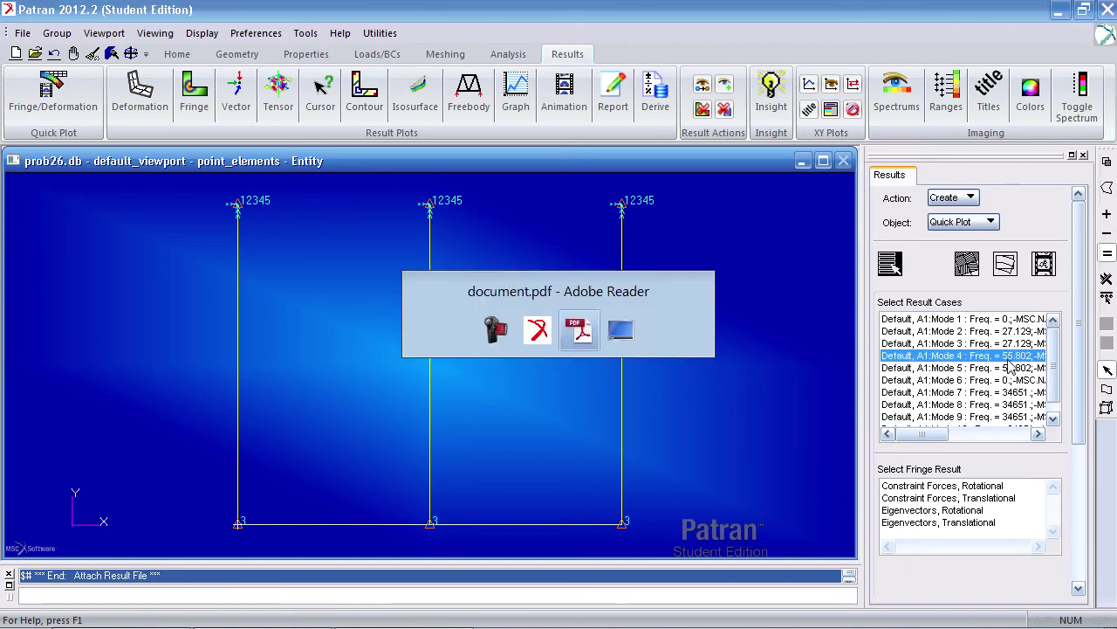
pyautogui.click(337, 497)
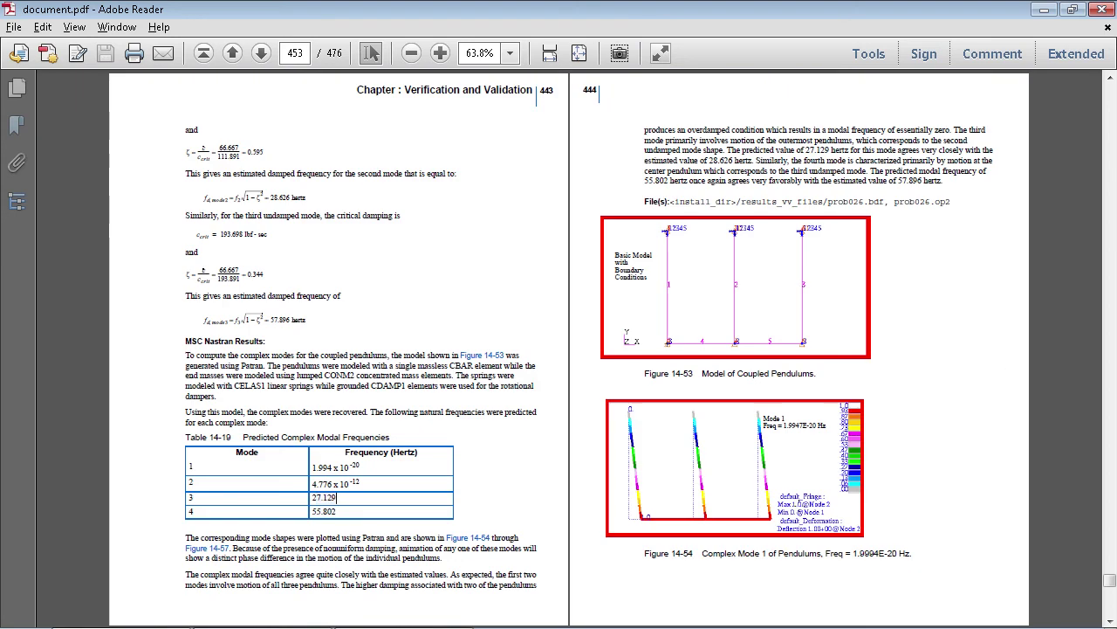
pyautogui.hotkey('alt', 'Tab')
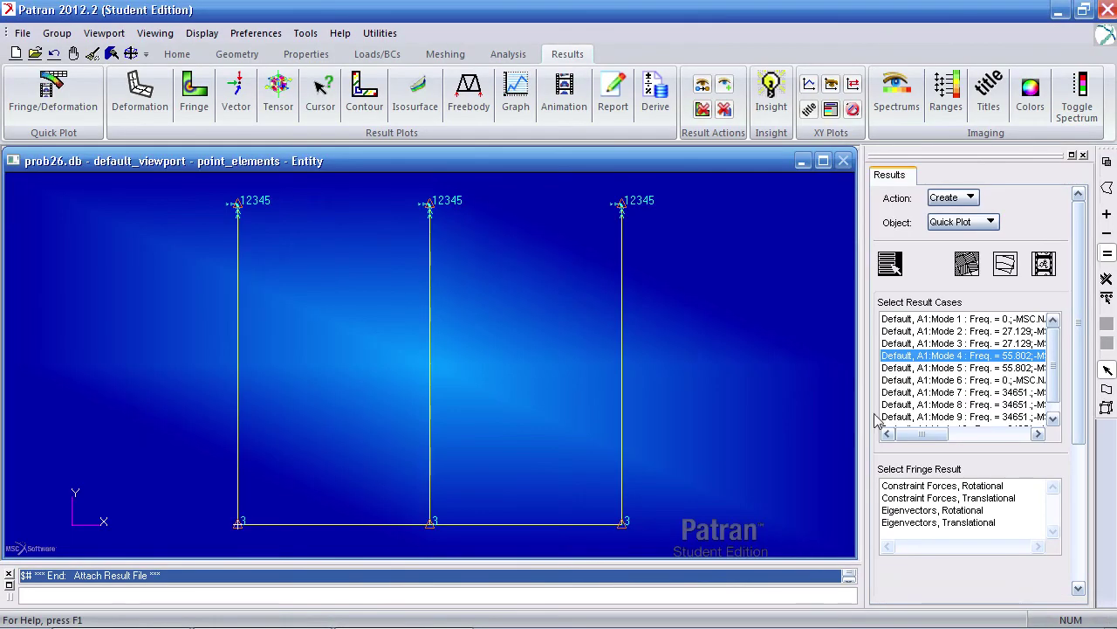
# Choose Mode 1 with Eigenvectors, Translational as the fringe result.
pyautogui.click(1006, 320)
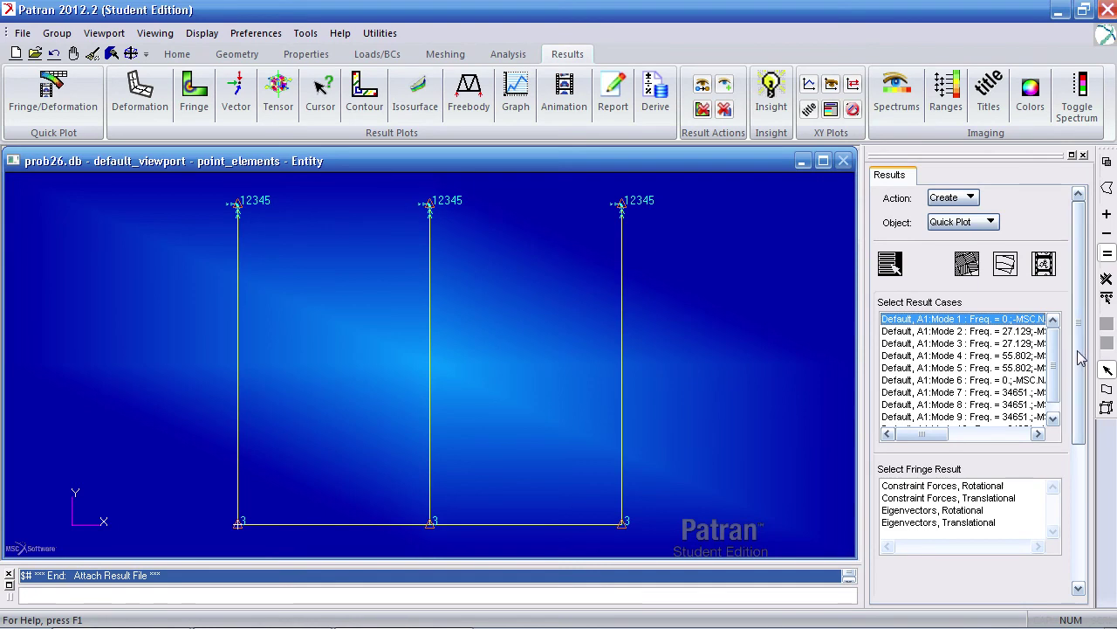
pyautogui.scroll(-3, 1065, 404)
pyautogui.click(969, 400)
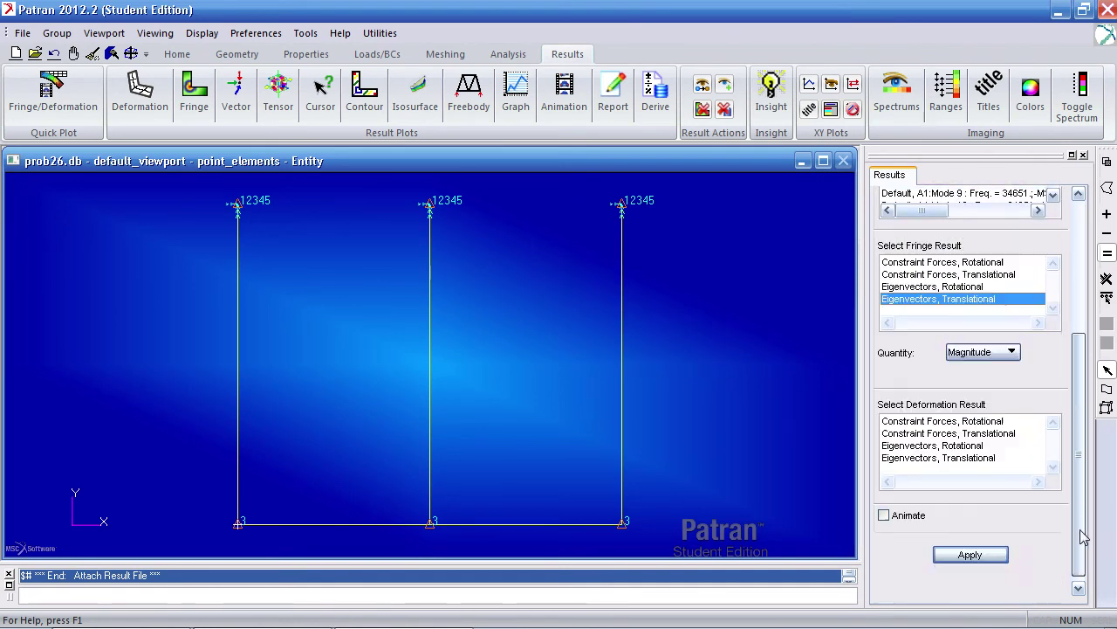
pyautogui.scroll(-5, 1074, 406)
pyautogui.scroll(2, 948, 417)
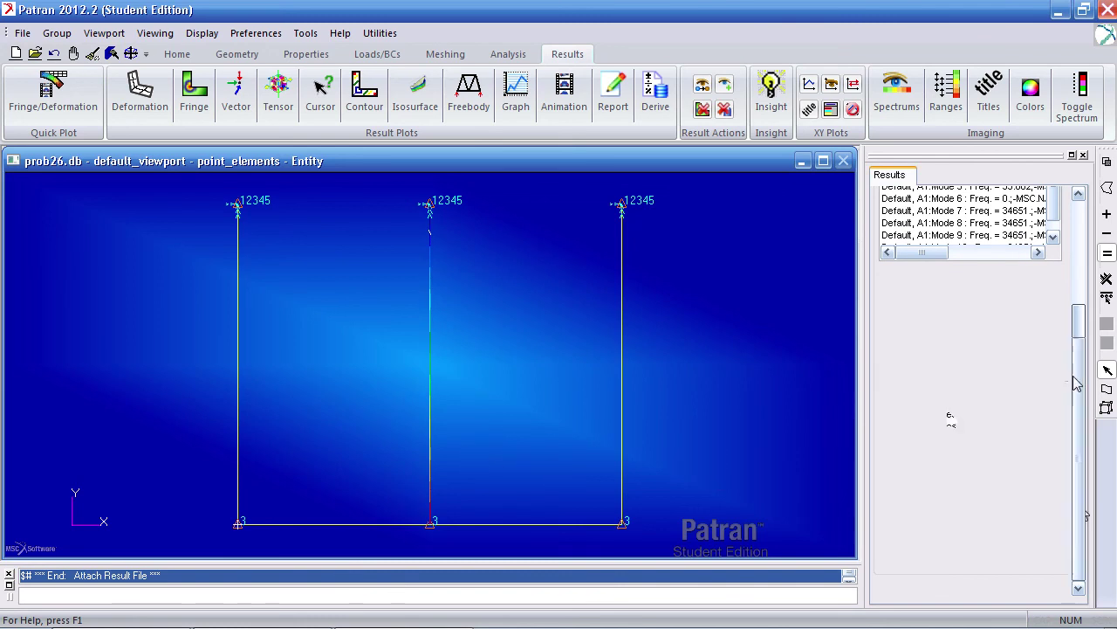
pyautogui.scroll(5, 1056, 265)
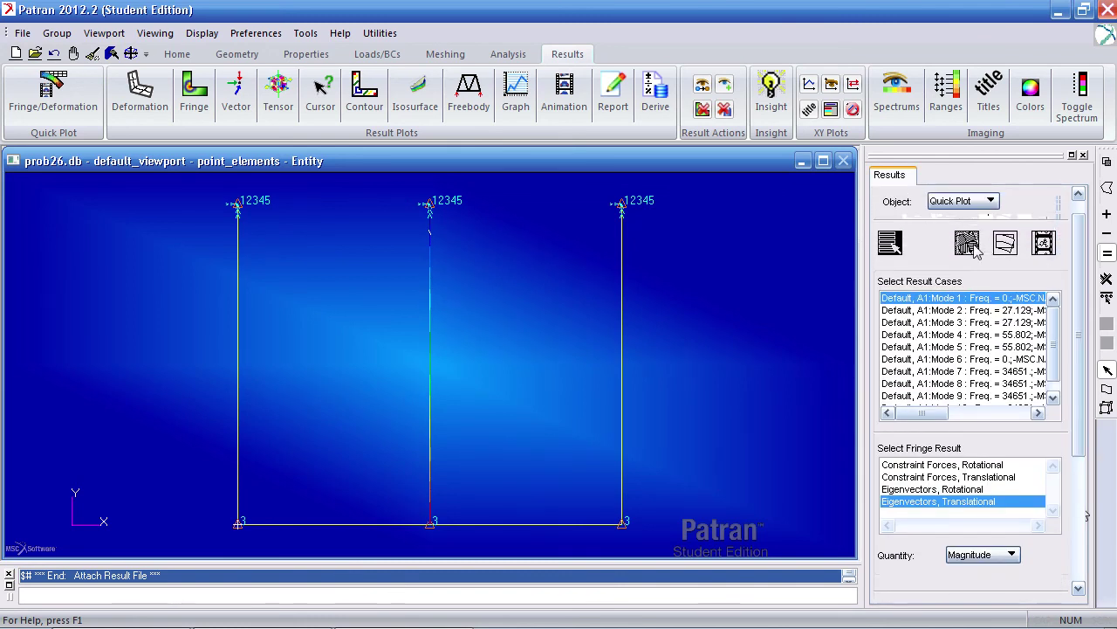
# Set the fringe line width to thick and plot the Mode 1 fringe.
pyautogui.click(1005, 237)
pyautogui.scroll(-3, 1073, 335)
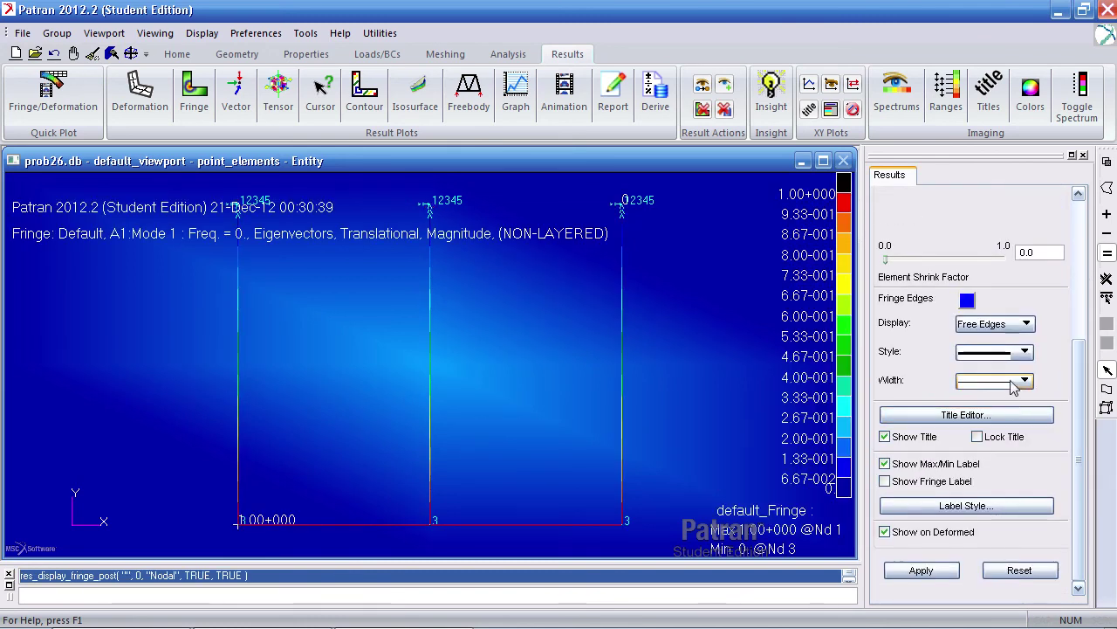
pyautogui.click(1017, 380)
pyautogui.click(1011, 480)
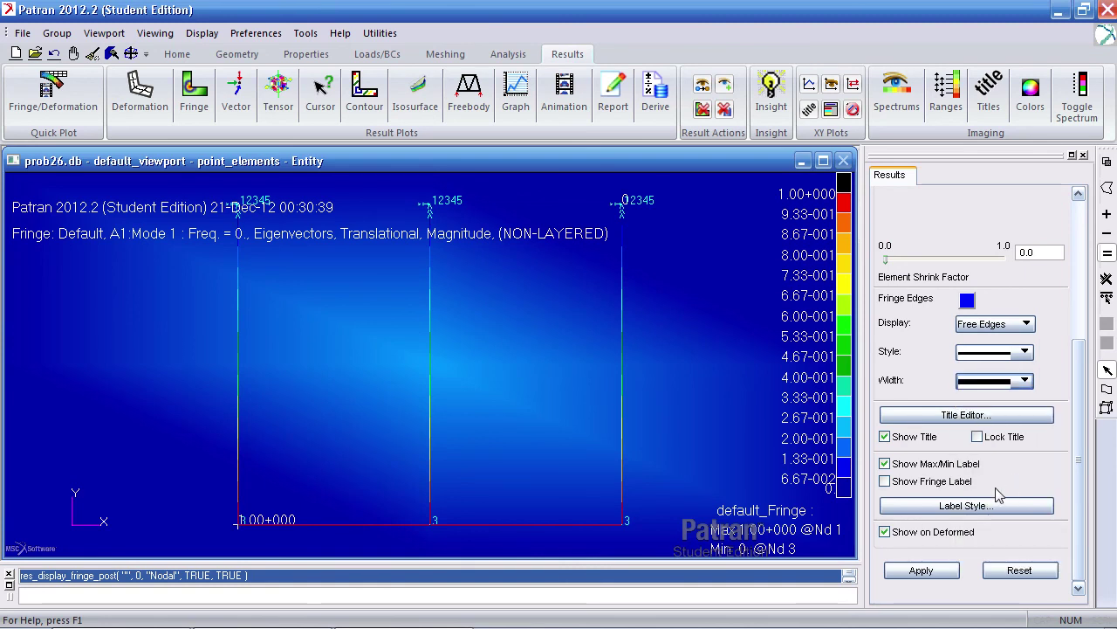
pyautogui.click(941, 571)
pyautogui.scroll(3, 1038, 349)
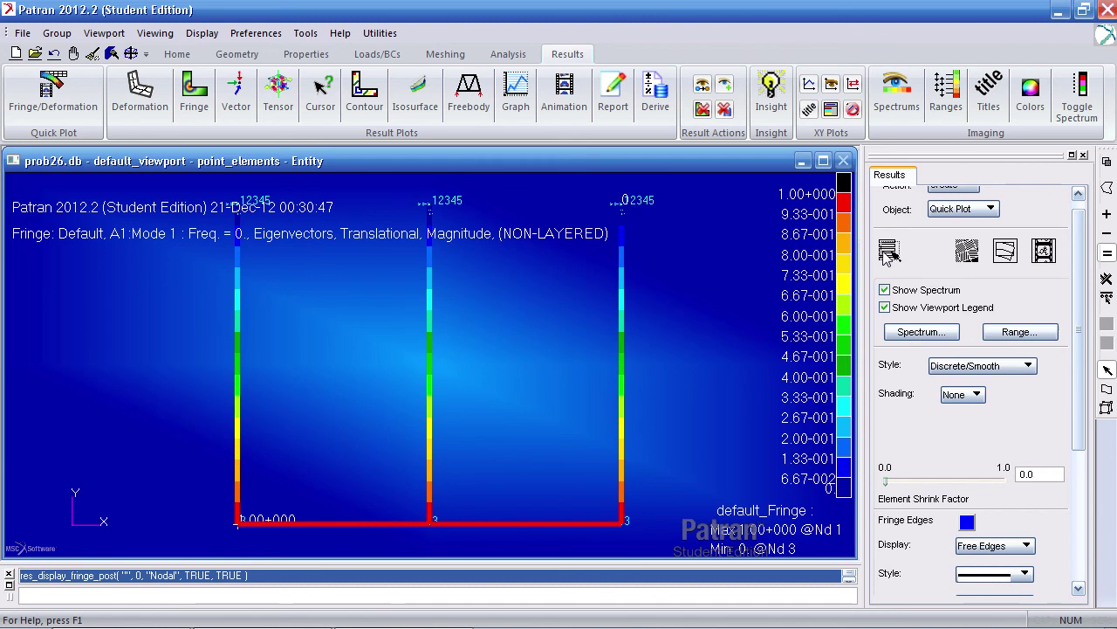
# Plot Mode 1 with Eigenvectors, Translational as the deformation result over the fringe.
pyautogui.click(888, 252)
pyautogui.moveTo(1077, 293); pyautogui.dragTo(1023, 465)
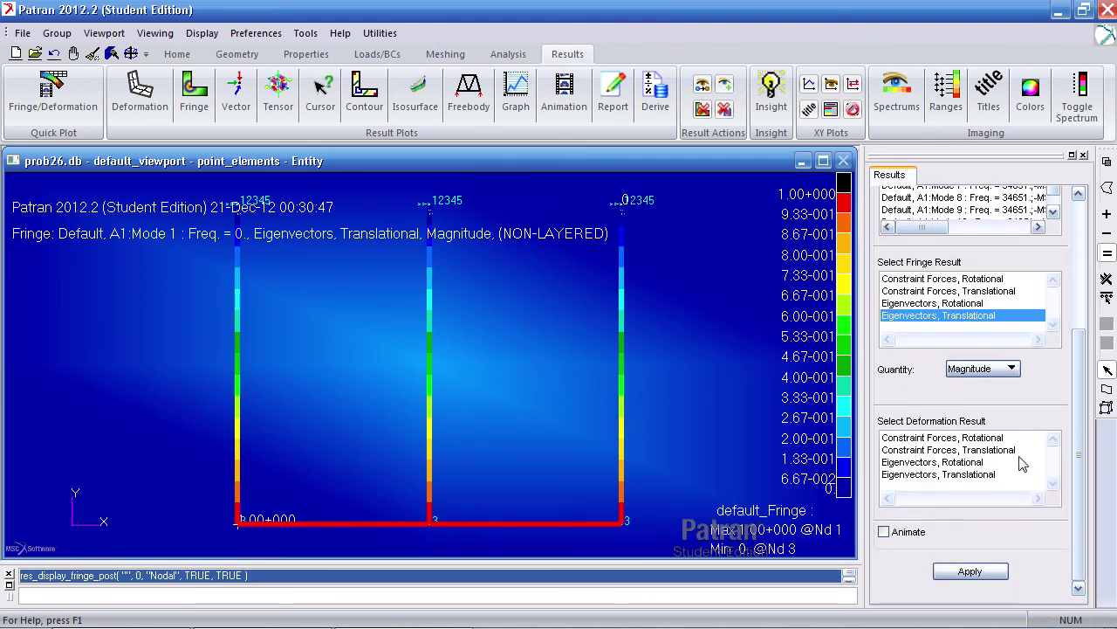
pyautogui.click(973, 476)
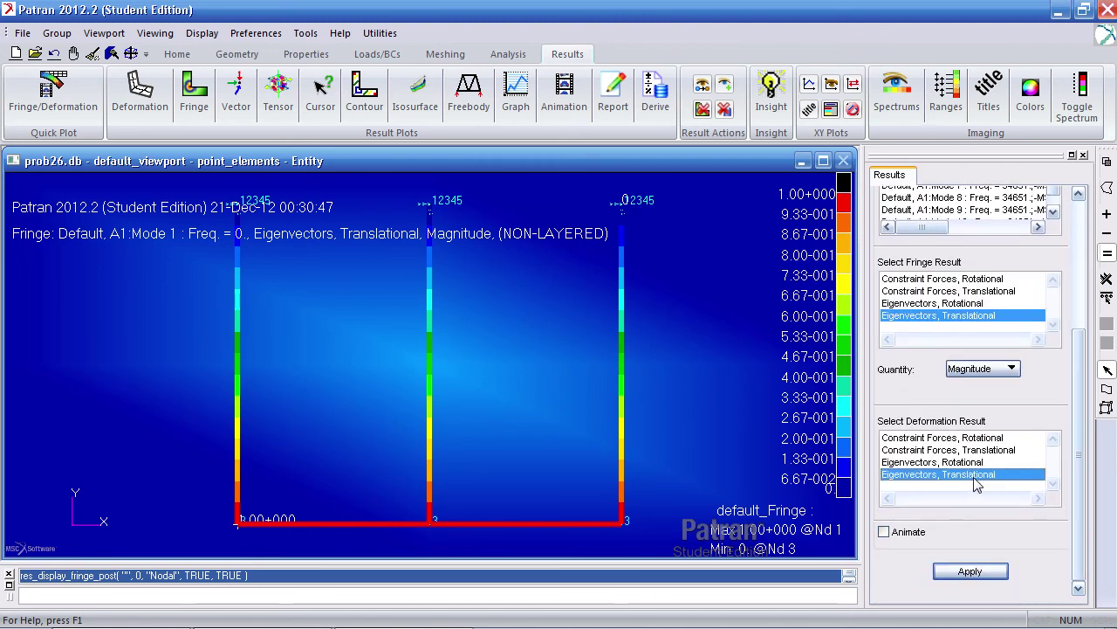
pyautogui.click(969, 571)
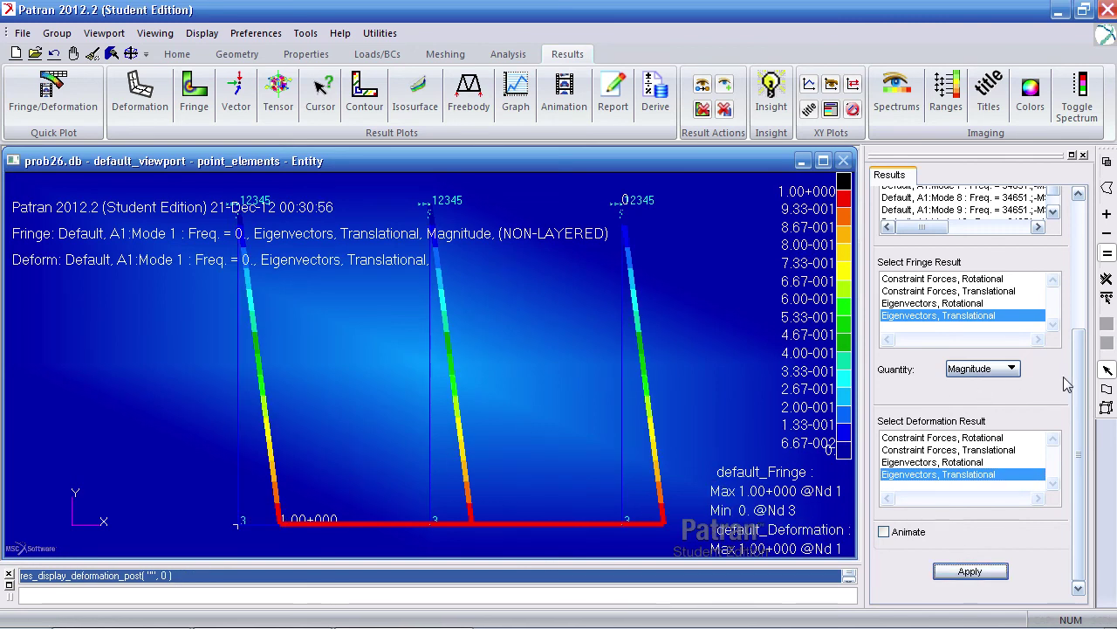
# Replot the deformed translational eigenvector fringe for Mode 6, then Mode 2.
pyautogui.moveTo(1076, 377)
pyautogui.mouseDown()
pyautogui.moveTo(1078, 301)
pyautogui.moveTo(1081, 393)
pyautogui.mouseUp()
pyautogui.click(1030, 297)
pyautogui.click(970, 571)
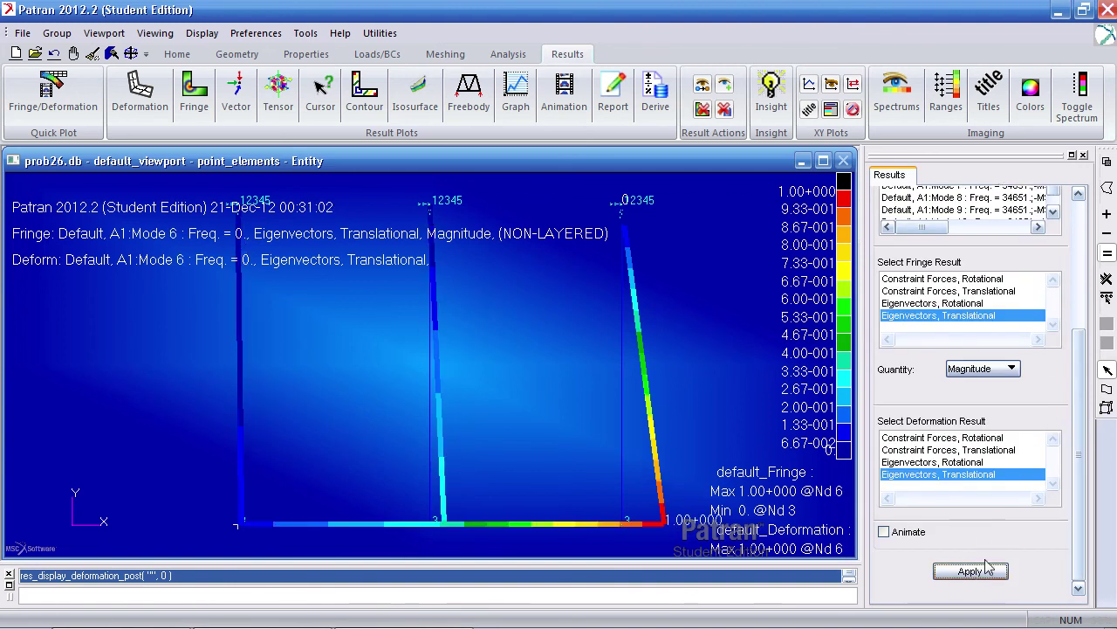
pyautogui.moveTo(1075, 474); pyautogui.dragTo(1075, 384)
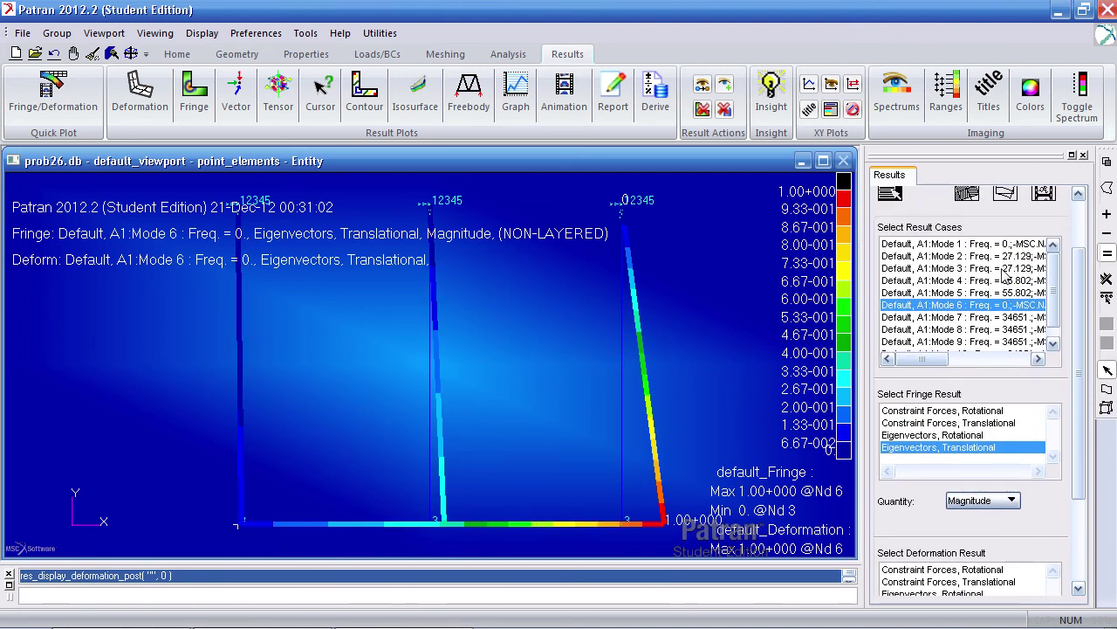
pyautogui.scroll(3, 1004, 270)
pyautogui.scroll(-5, 1003, 393)
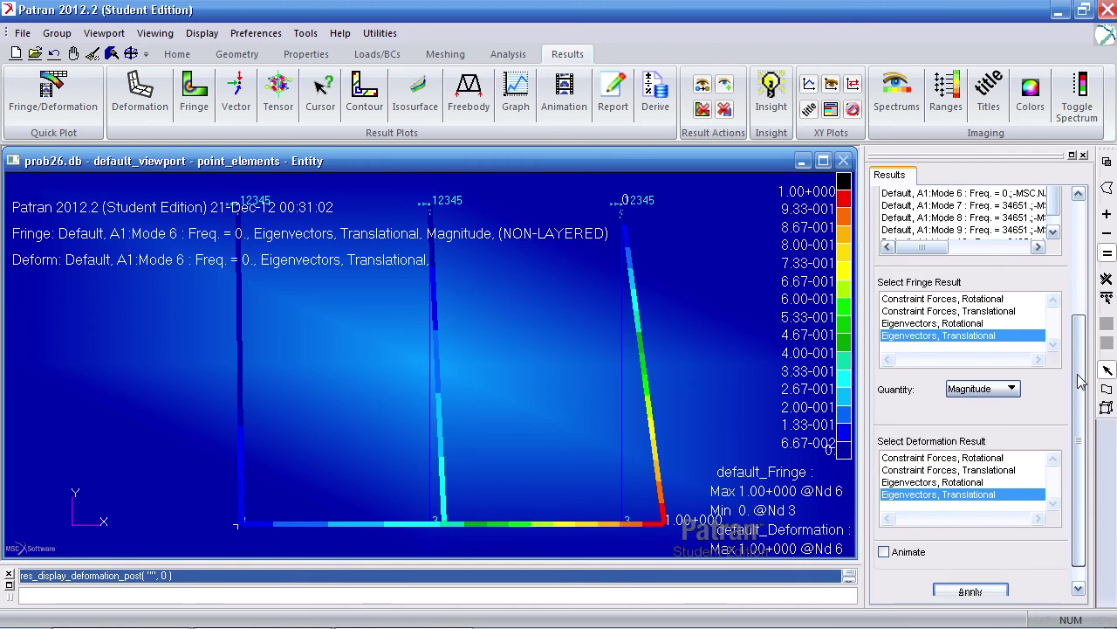
pyautogui.click(969, 571)
# Plot the deformed translational eigenvector fringe for Mode 4 at 55.802 Hz.
pyautogui.scroll(3, 1060, 489)
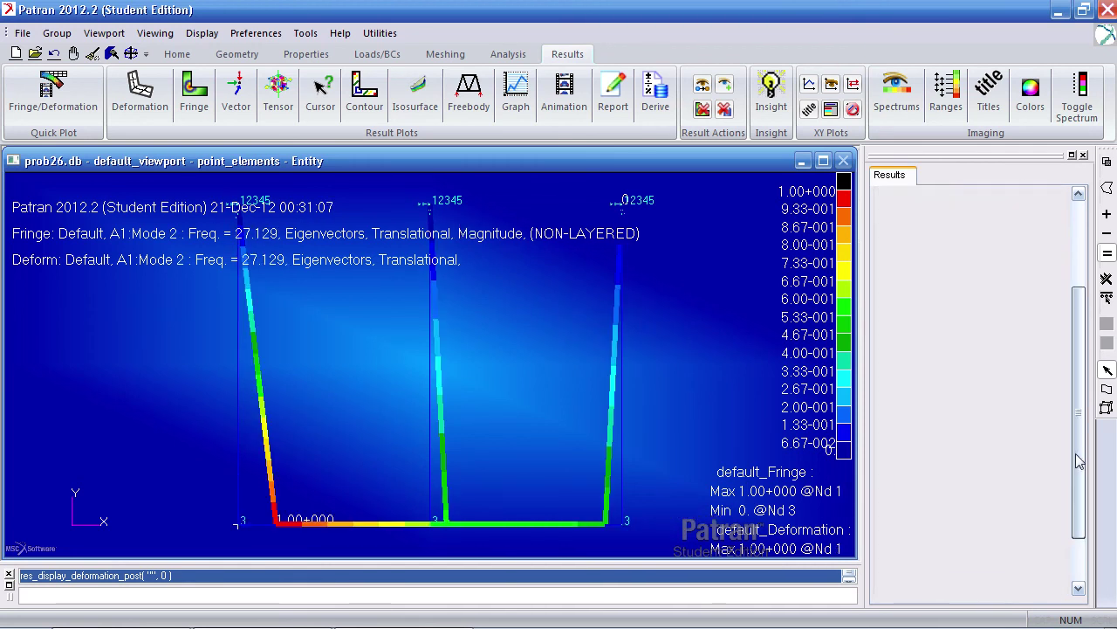
pyautogui.click(1018, 247)
pyautogui.scroll(-3, 1056, 315)
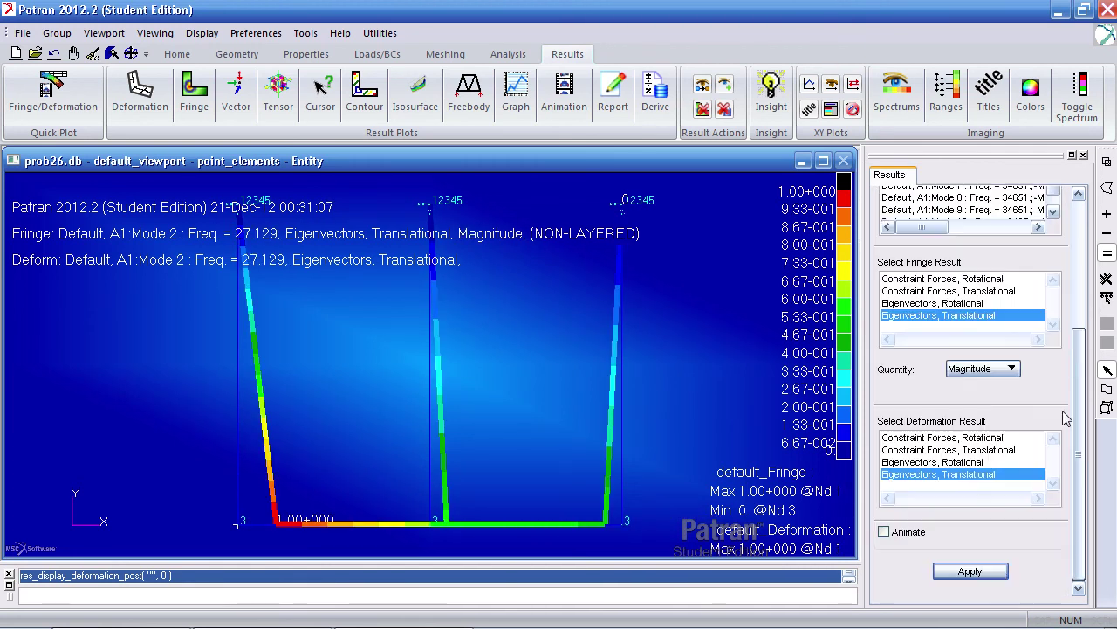
pyautogui.click(970, 571)
# Compare the Mode 4 plot with the reference PDF figure, then open and close the File menu.
pyautogui.hotkey('alt', 'Tab')
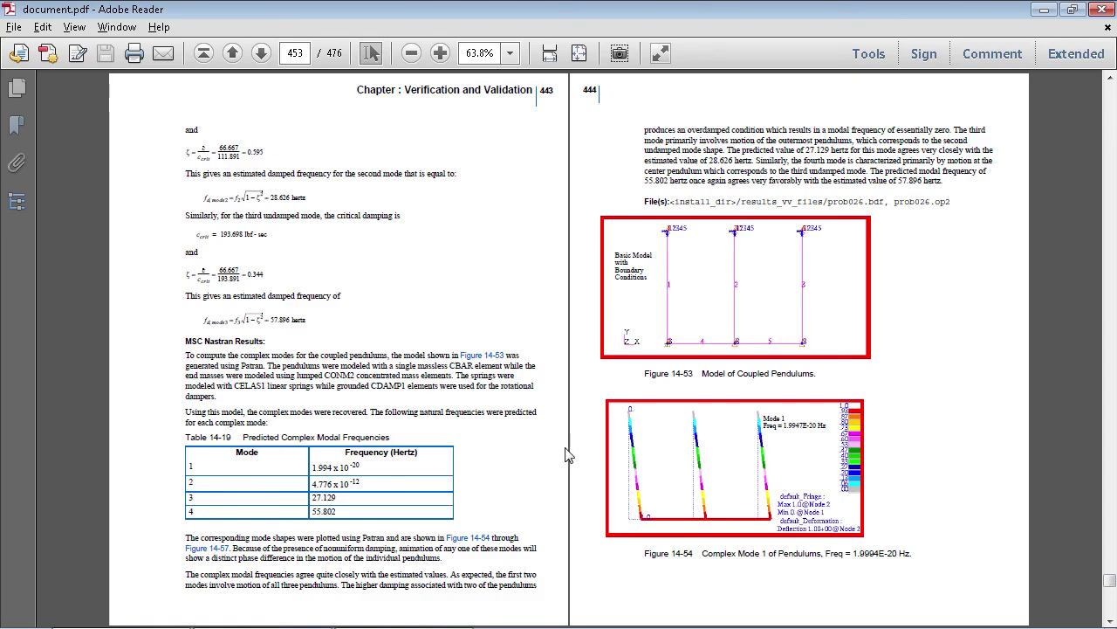
pyautogui.scroll(-3, 565, 453)
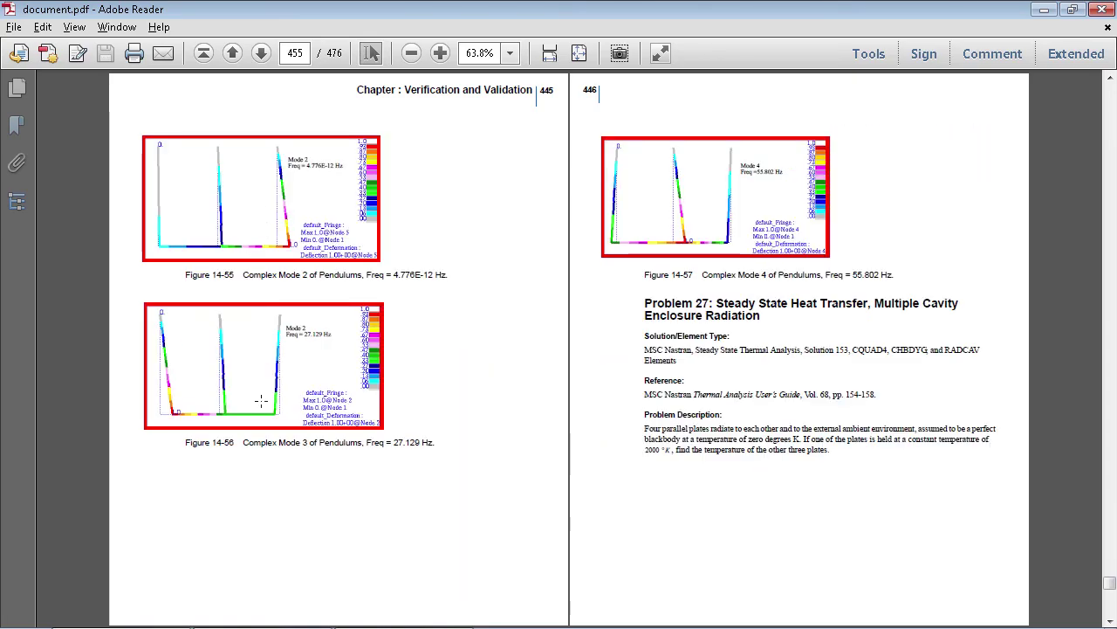
pyautogui.hotkey('alt', 'Tab')
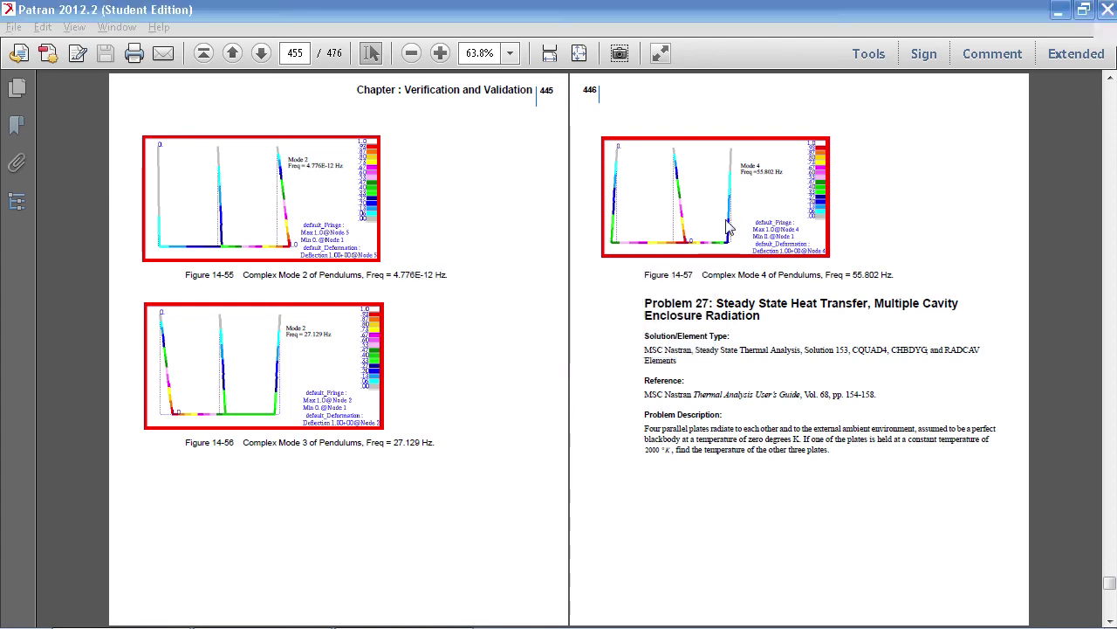
pyautogui.click(21, 33)
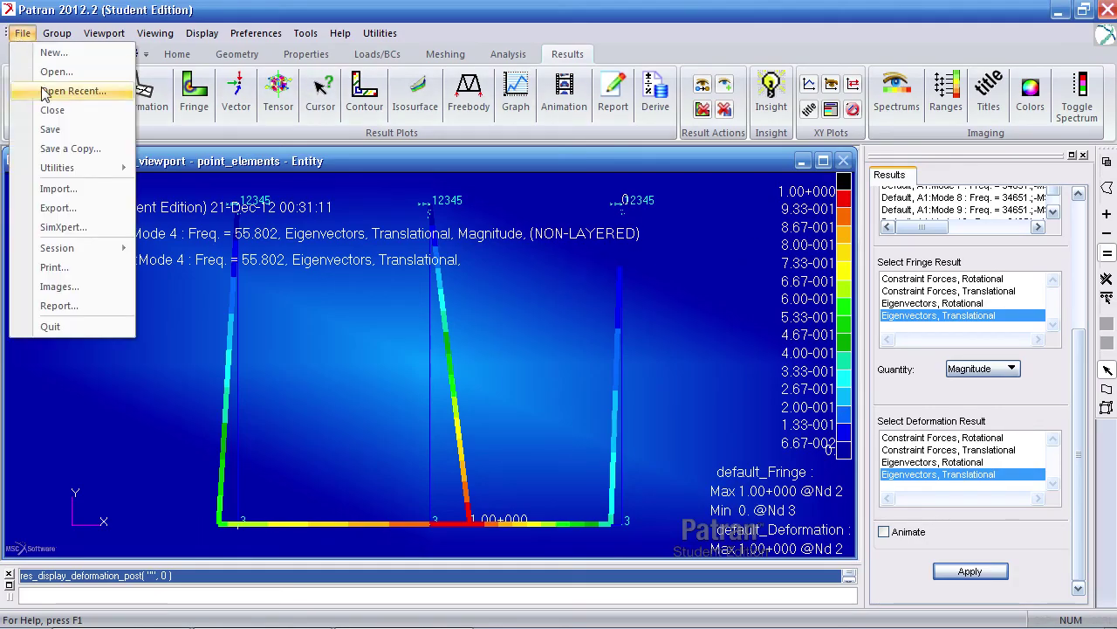
pyautogui.click(55, 131)
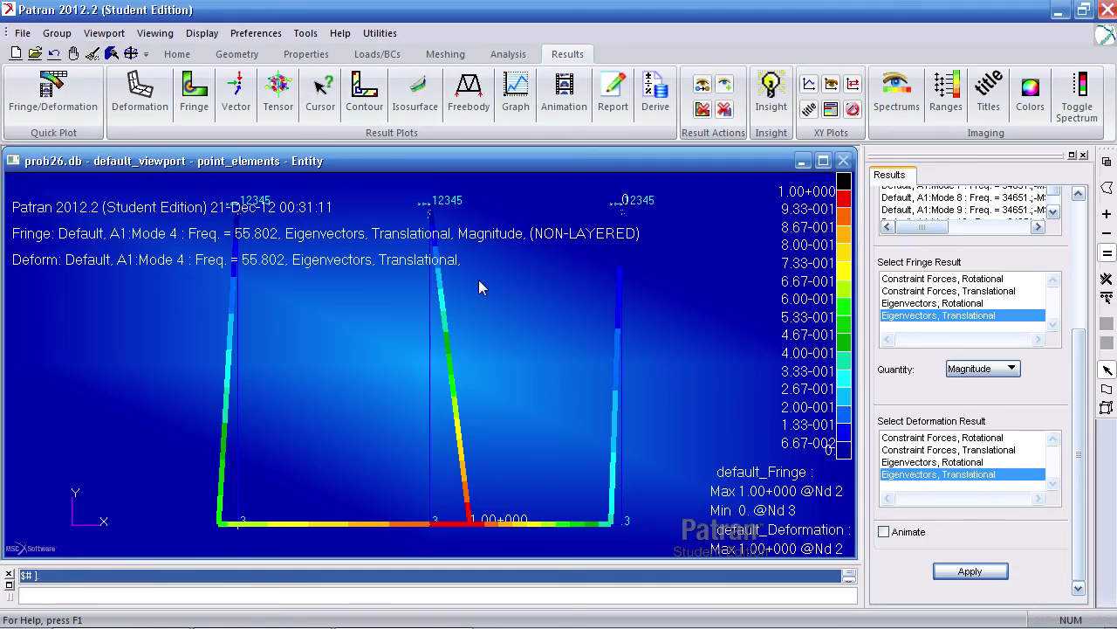